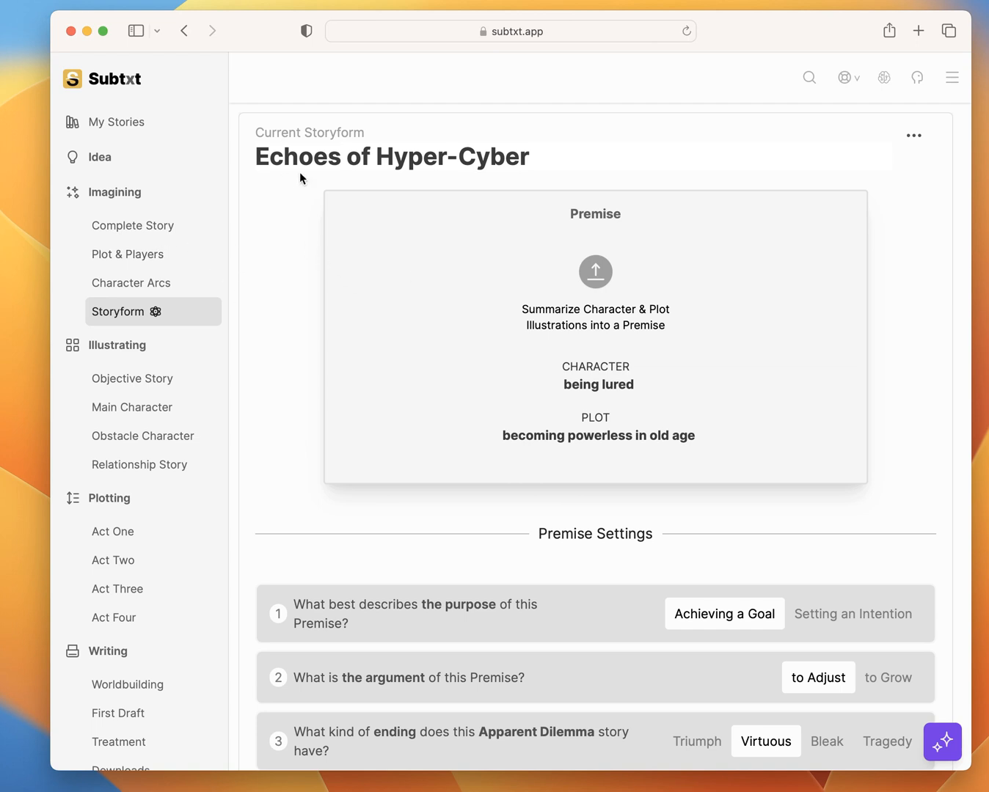
Review the storyform's premise settings and source film, and open the Complete Story page.
scroll(797, 527, "down", 15)
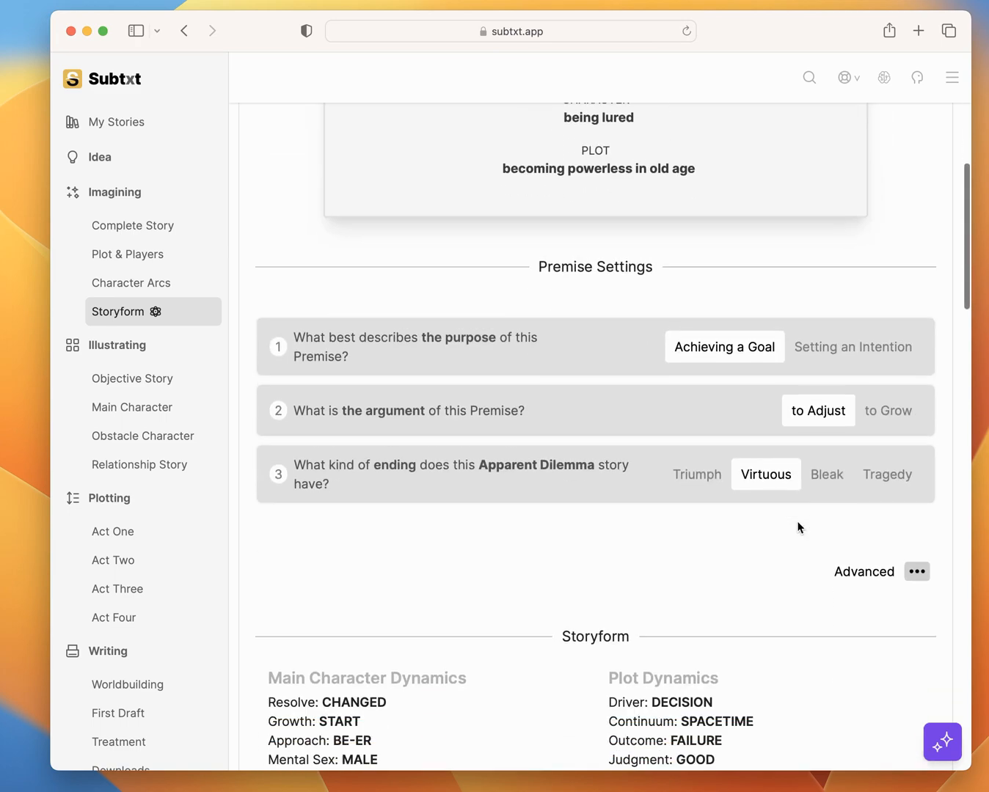
scroll(798, 527, "down", 5)
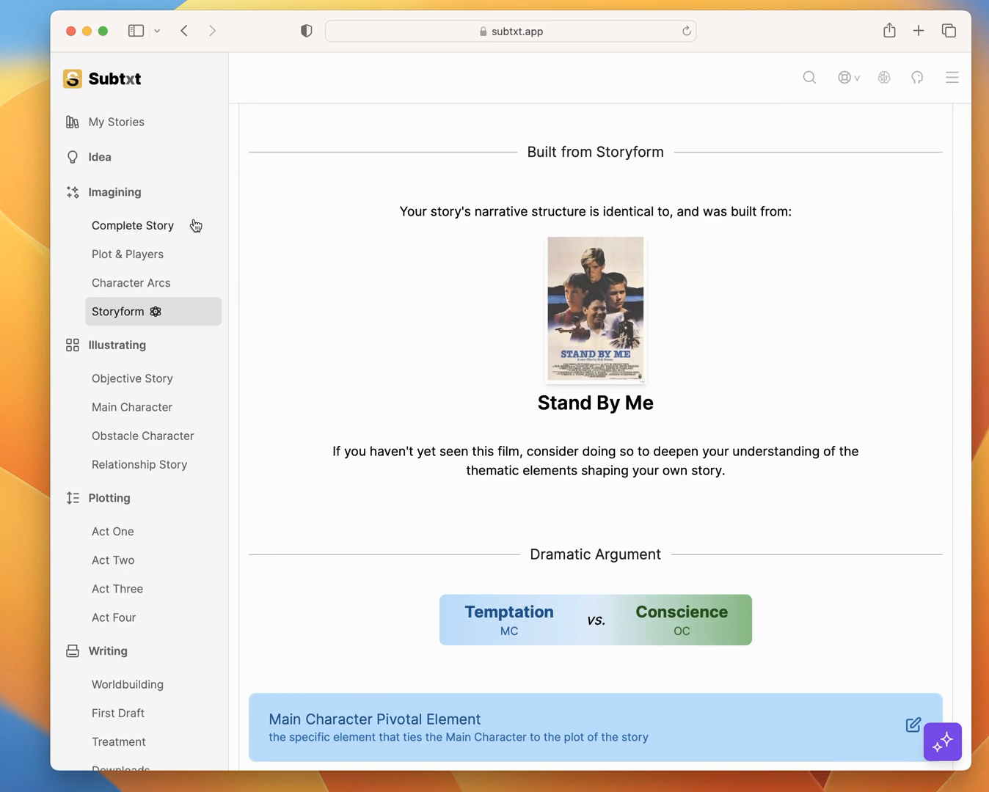
left_click(134, 226)
scroll(512, 272, "up", 5)
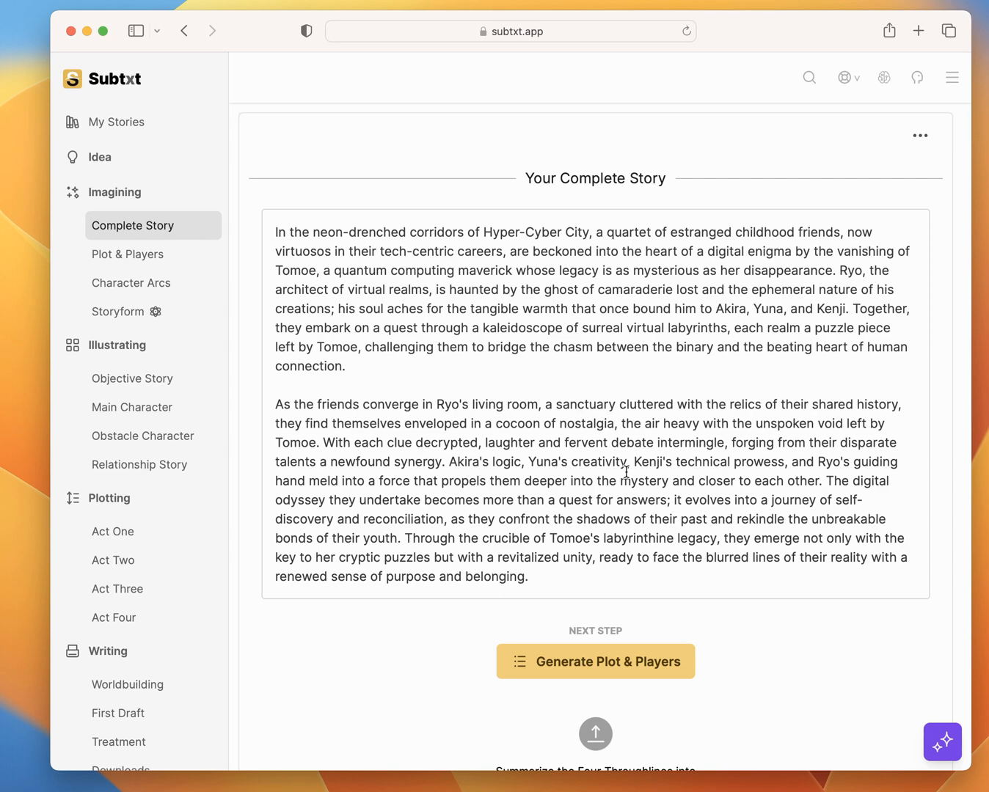
Change the number of childhood friends from "four" to "three" in the Objective Story Throughline's storytelling.
scroll(625, 472, "down", 8)
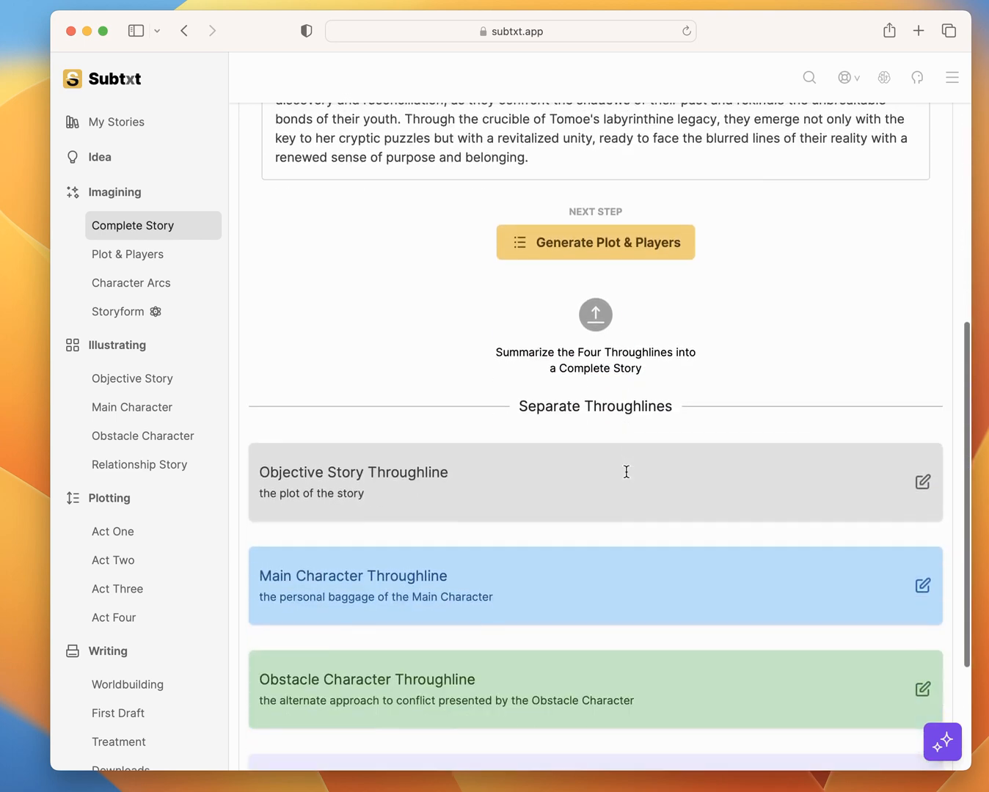
left_click(924, 431)
scroll(764, 370, "down", 3)
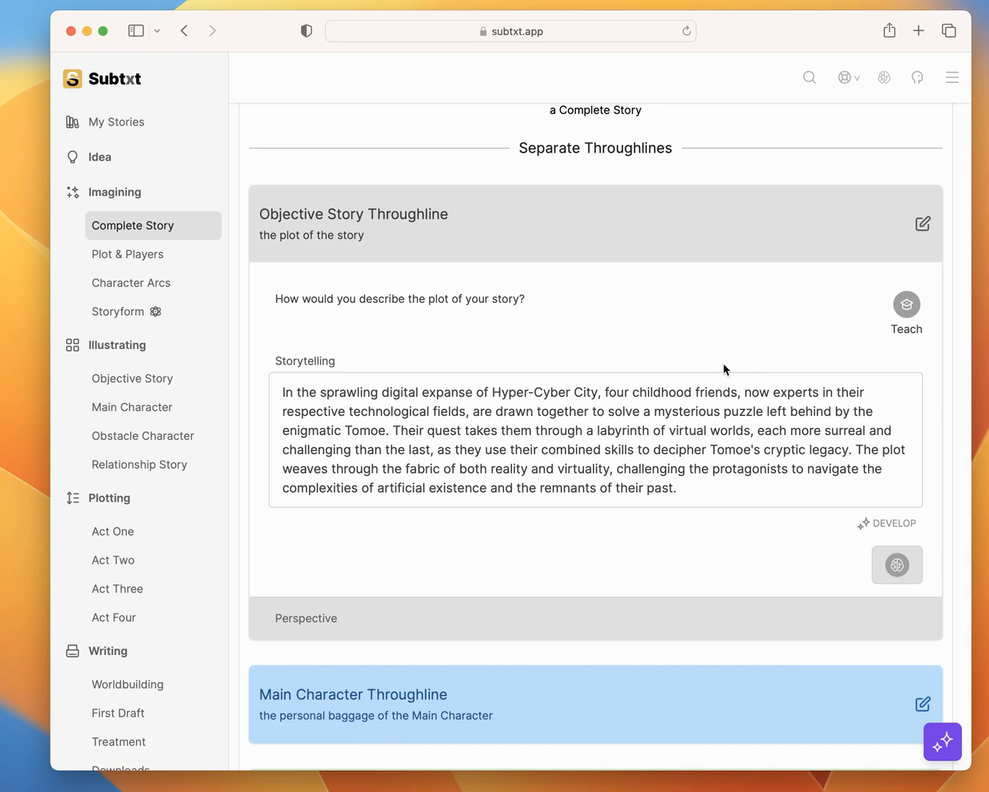
double_click(616, 396)
type("three")
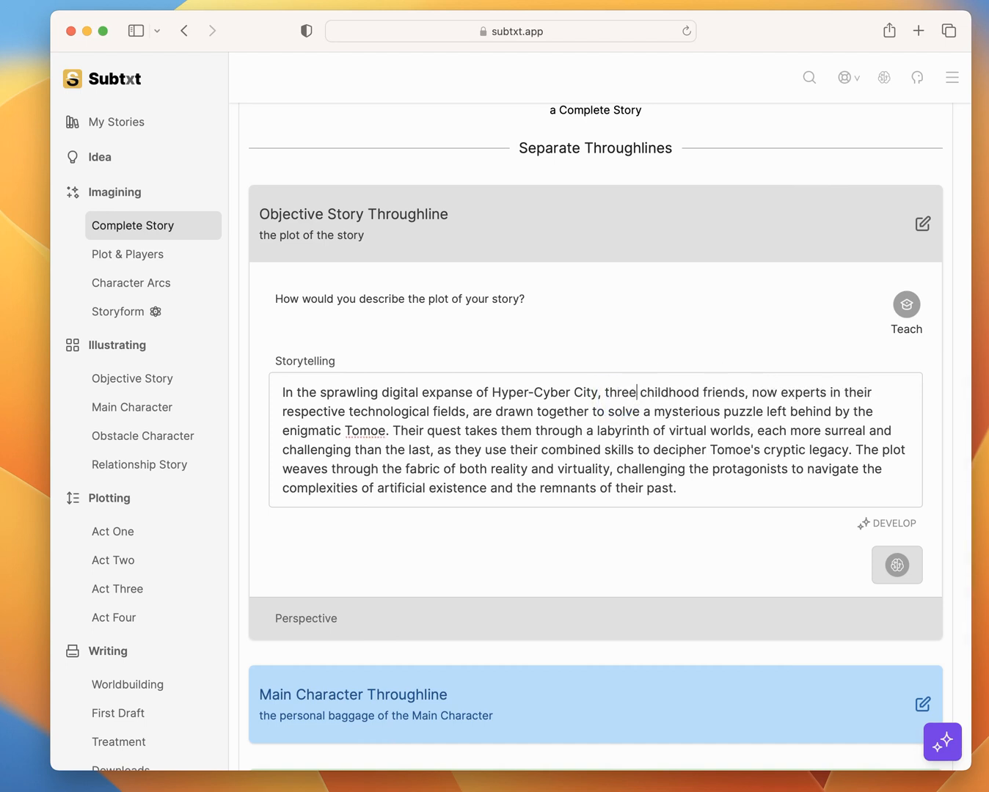
Replace "four" with "three" before "friends" in the first sentence of the Relationship Story Throughline's storytelling.
scroll(697, 490, "down", 5)
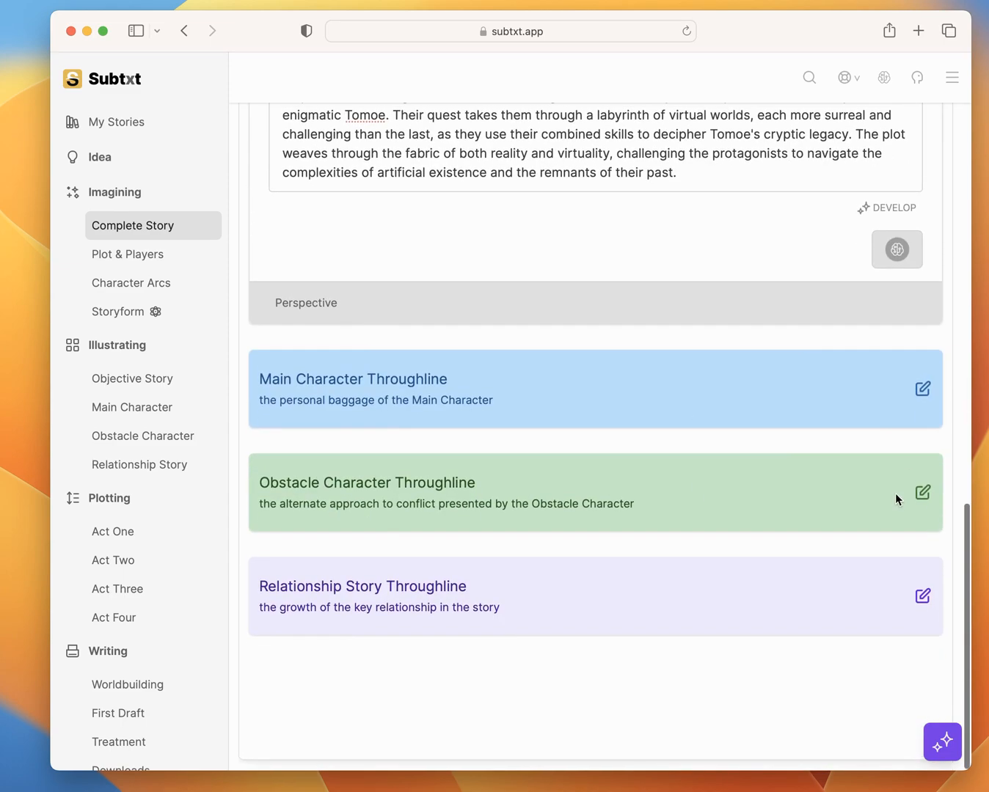
scroll(817, 526, "down", 7)
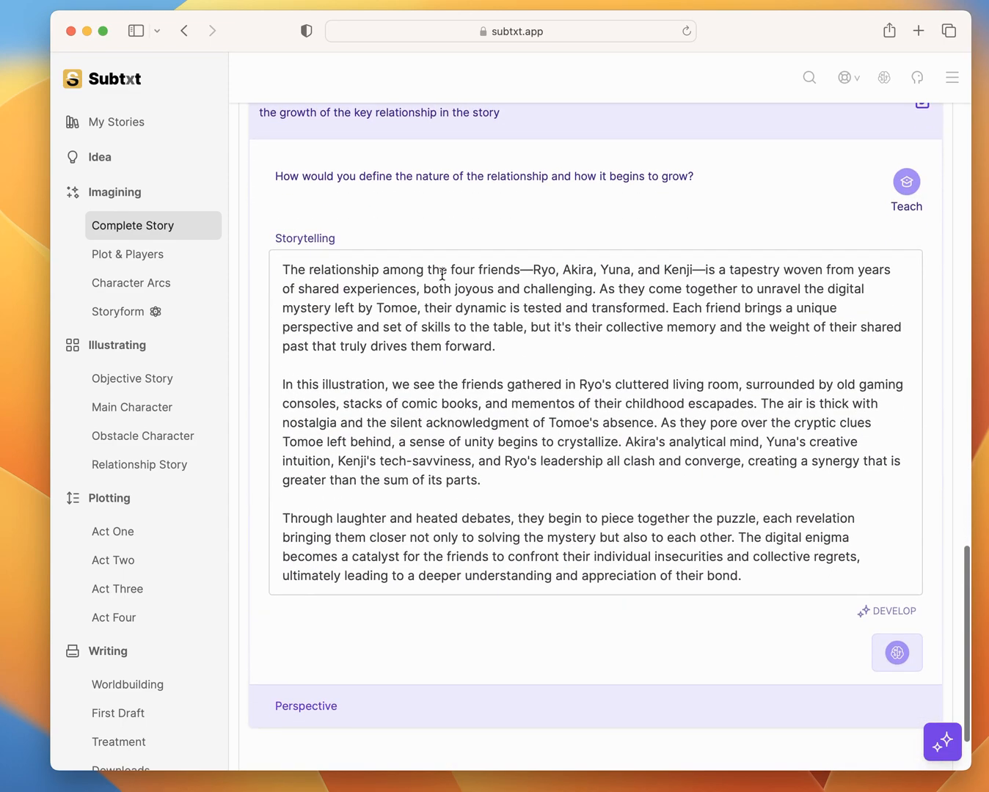
left_click(460, 269)
double_click(461, 269)
type("three")
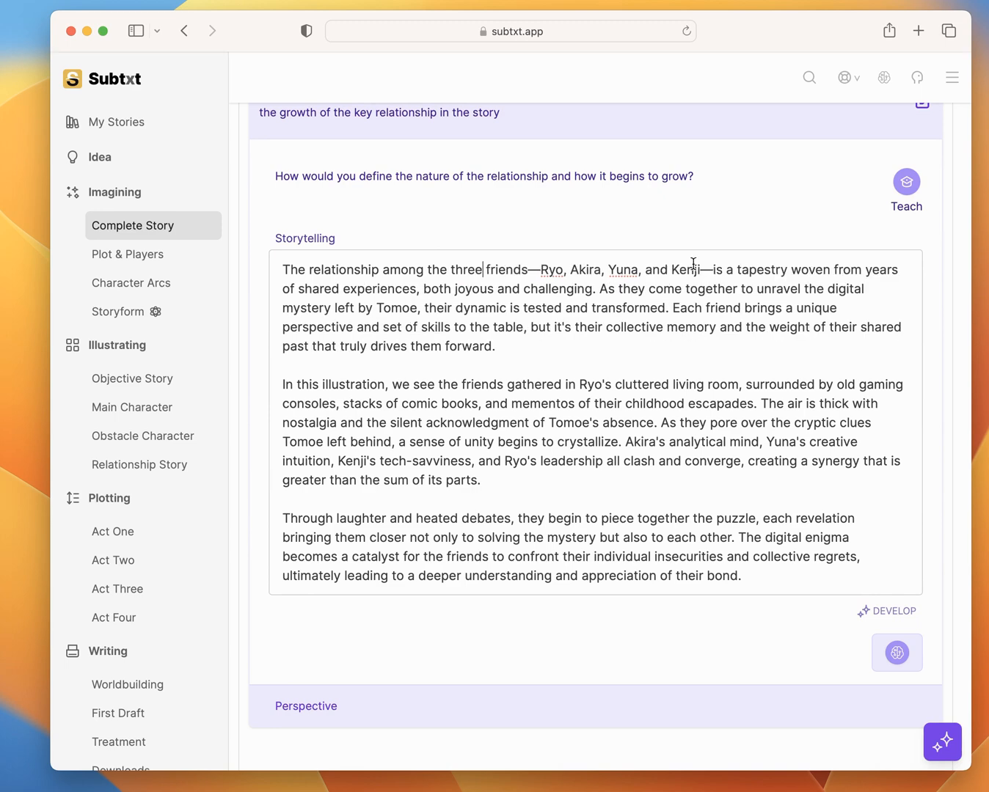
Remove Akira from the list of friends in the first sentence of the Relationship Story Throughline.
left_click(606, 269)
key("BackSpace")
key("BackSpace")
key("BackSpace")
key("BackSpace")
key("BackSpace")
key("BackSpace")
key("BackSpace")
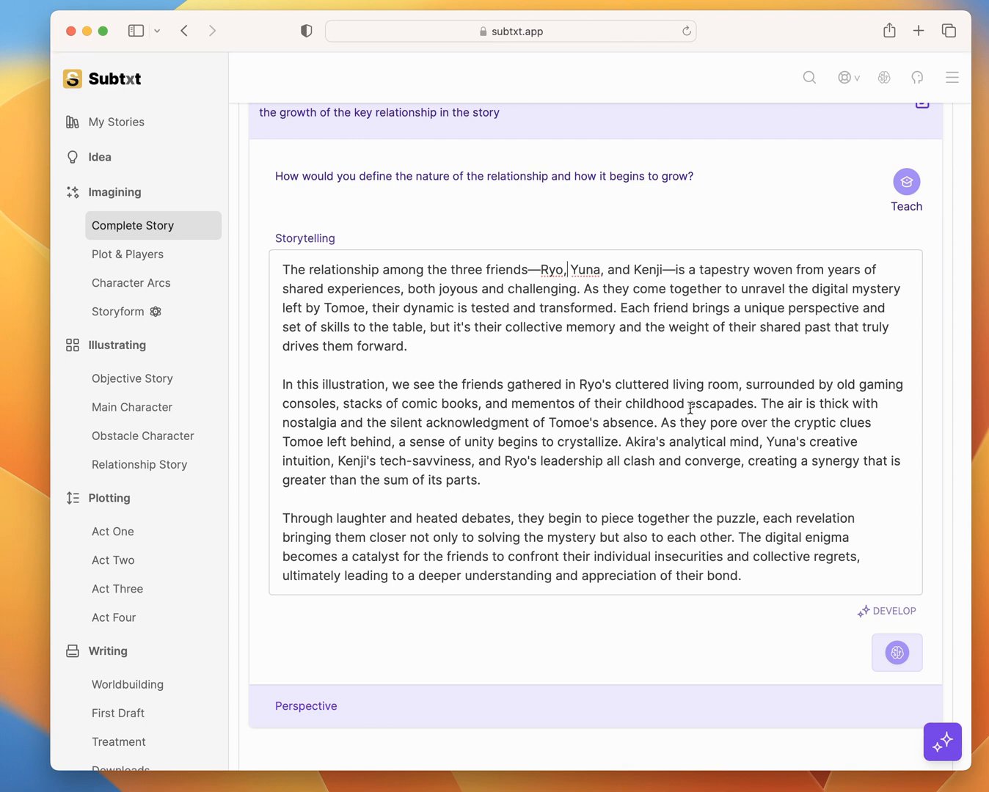
Replace "Akira's" with "Kenji's" before "analytical mind" in the second paragraph, and insert "and" before "Yuna's creative intuition".
double_click(629, 440)
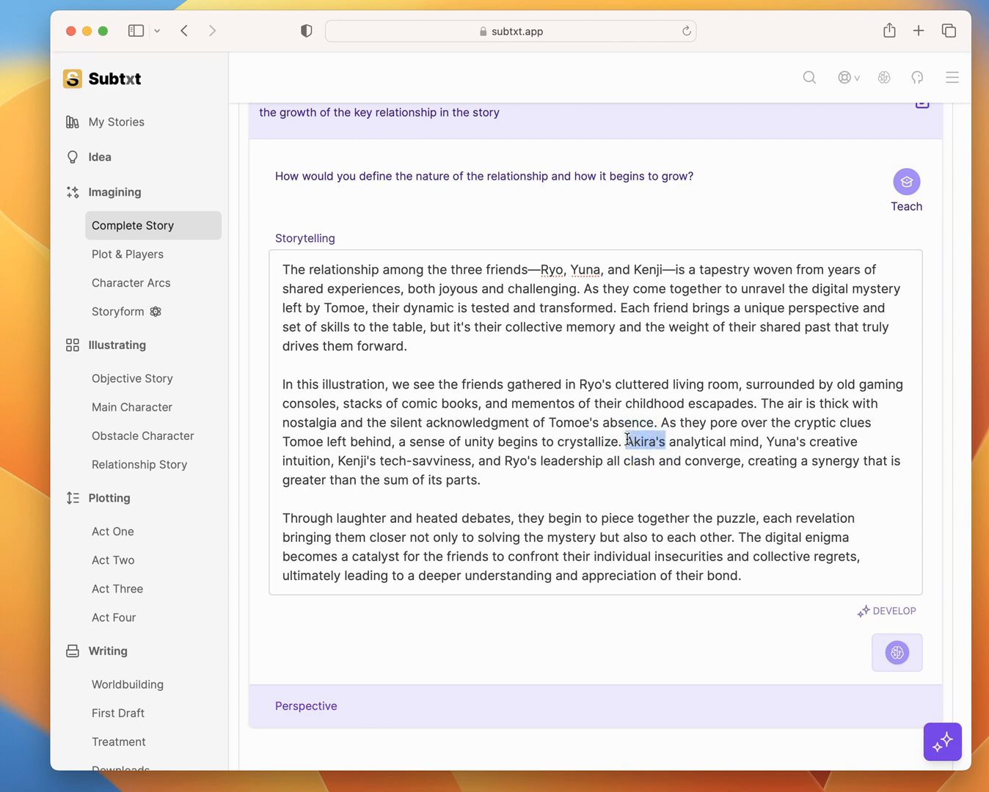
type("Kenji's")
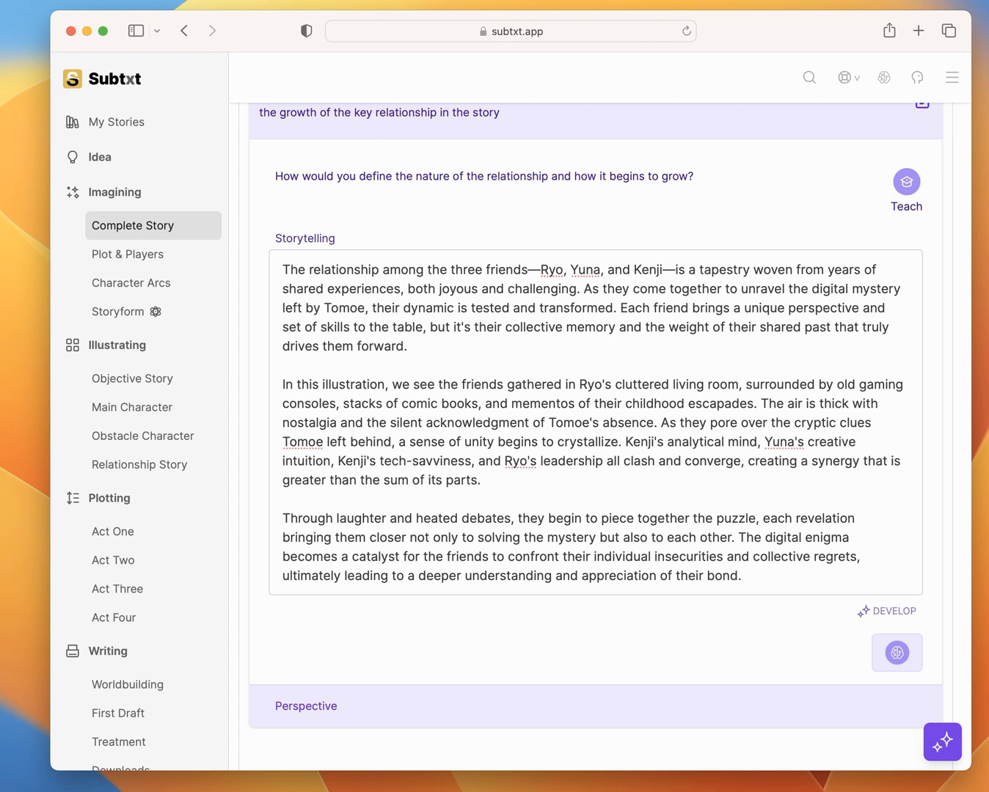
left_click(764, 442)
type("and")
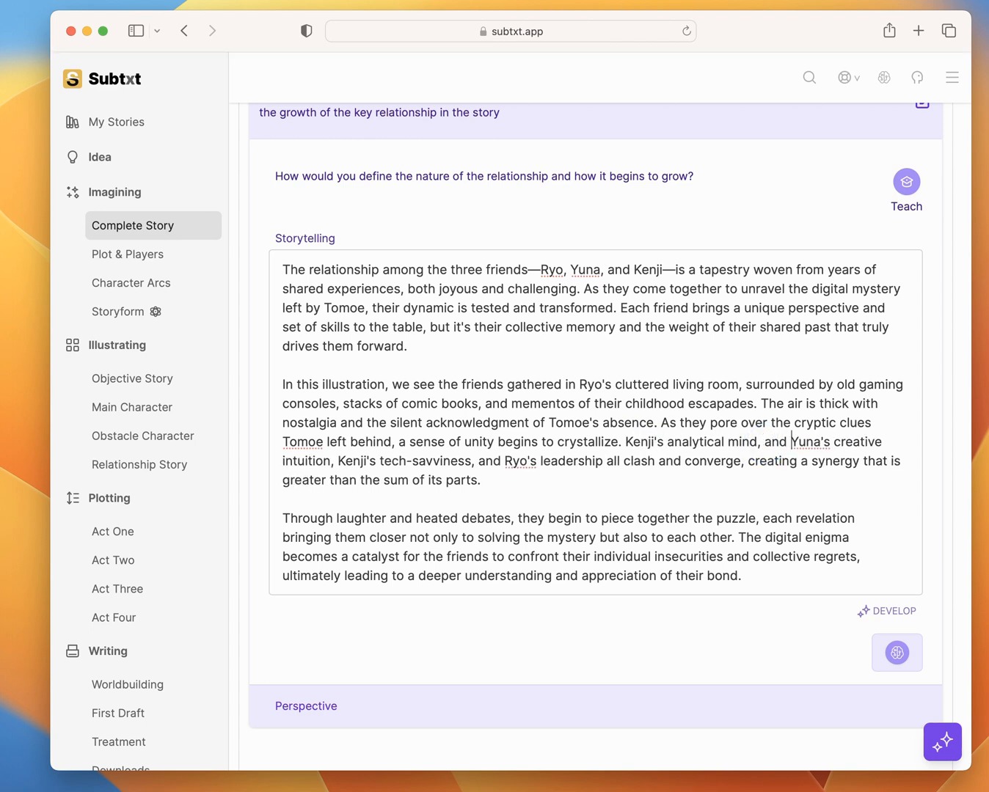
Delete the phrase "Kenji's tech-savviness," from the second paragraph of the Relationship Story Throughline.
left_click_drag(476, 464, 341, 465)
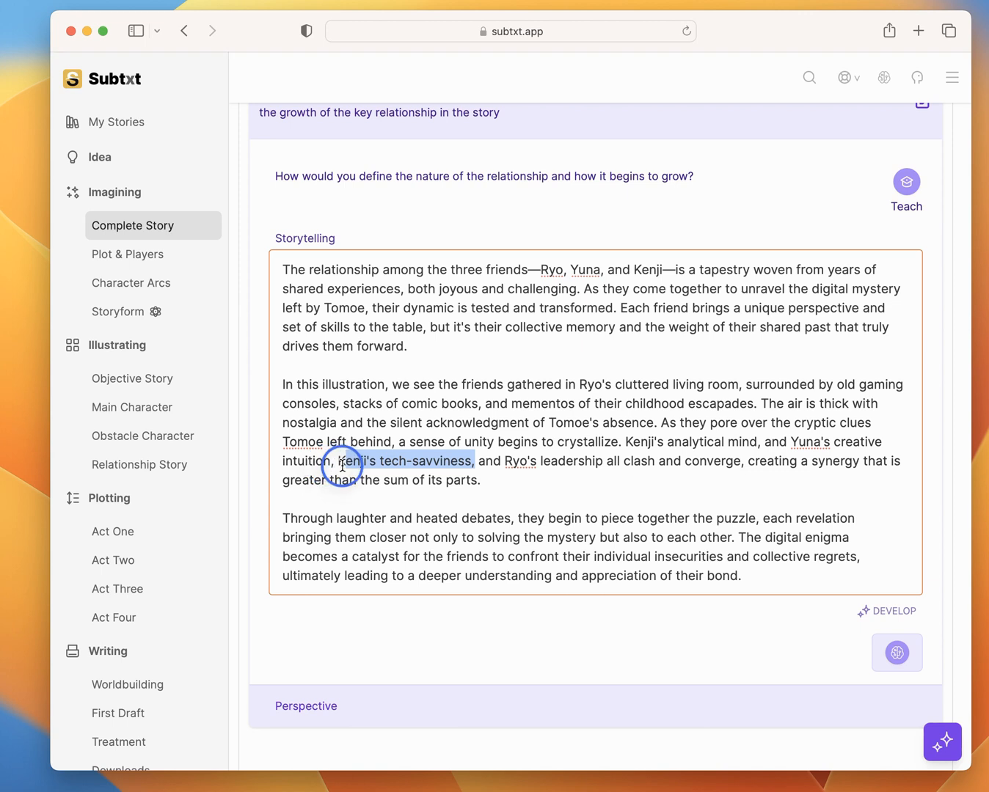
key("BackSpace")
key("BackSpace")
key("BackSpace")
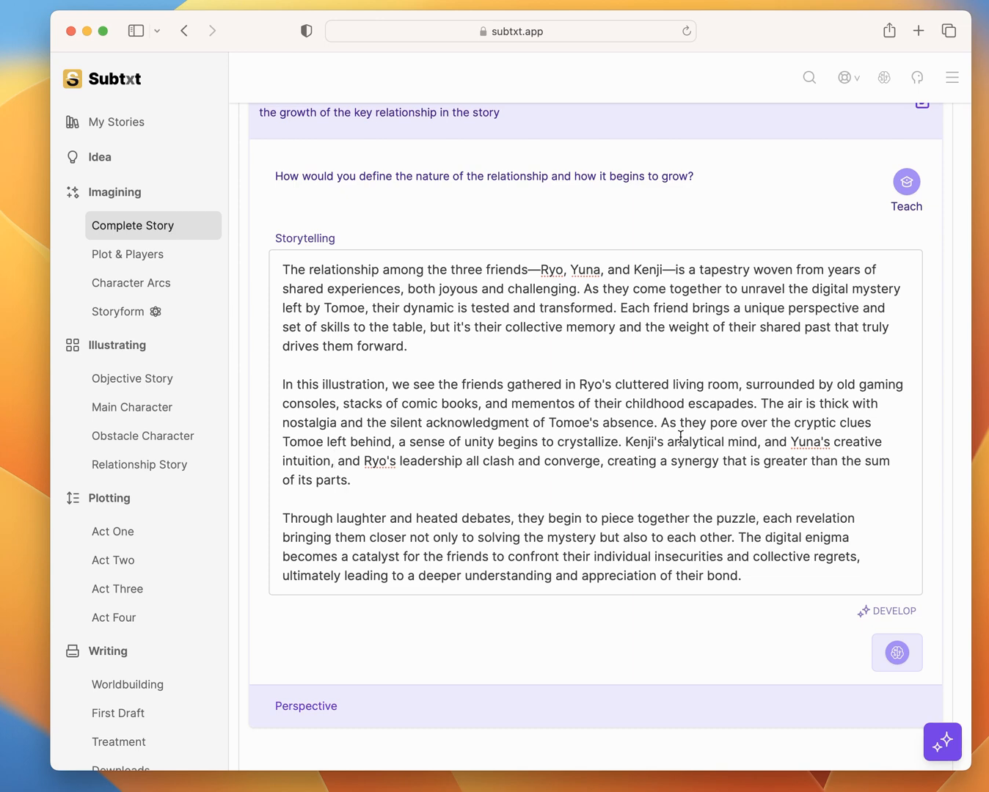
Summarize the four edited throughlines into a new Complete Story.
scroll(772, 414, "up", 3)
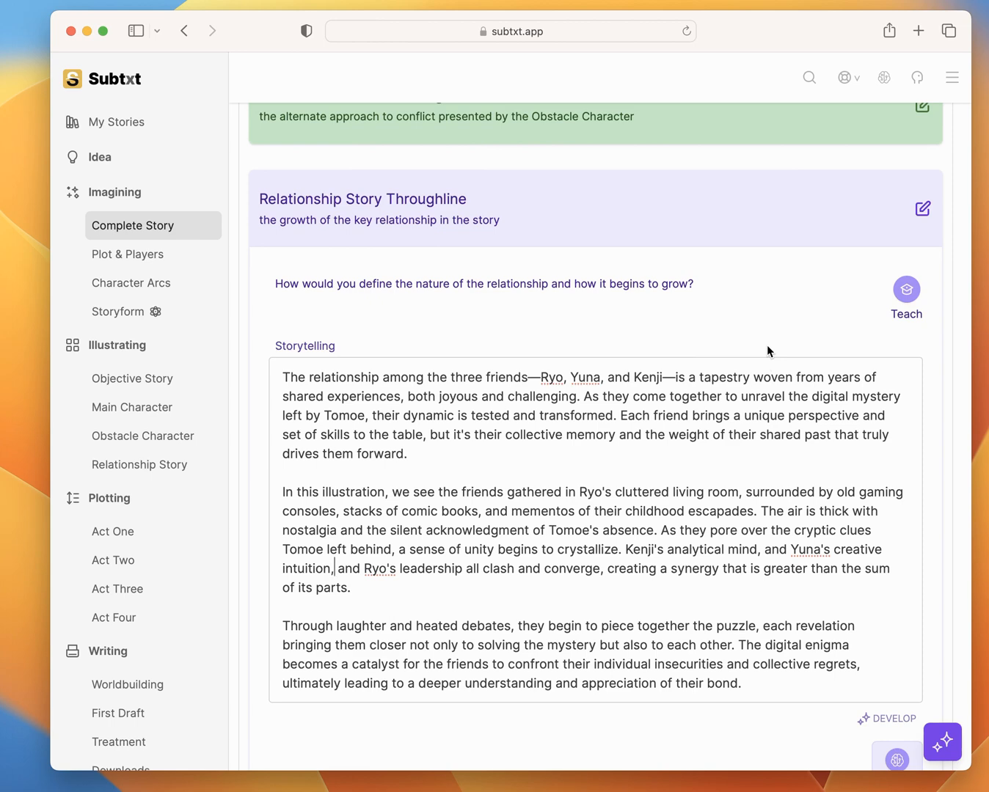
scroll(766, 350, "down", 3)
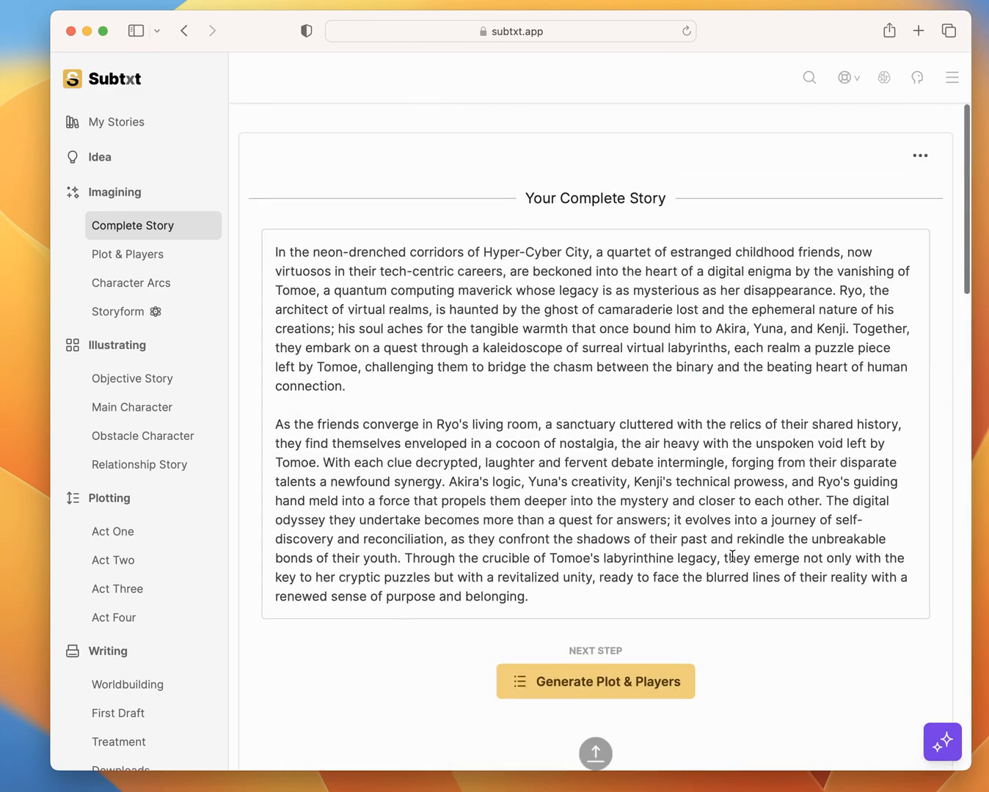
scroll(630, 540, "down", 4)
left_click(591, 539)
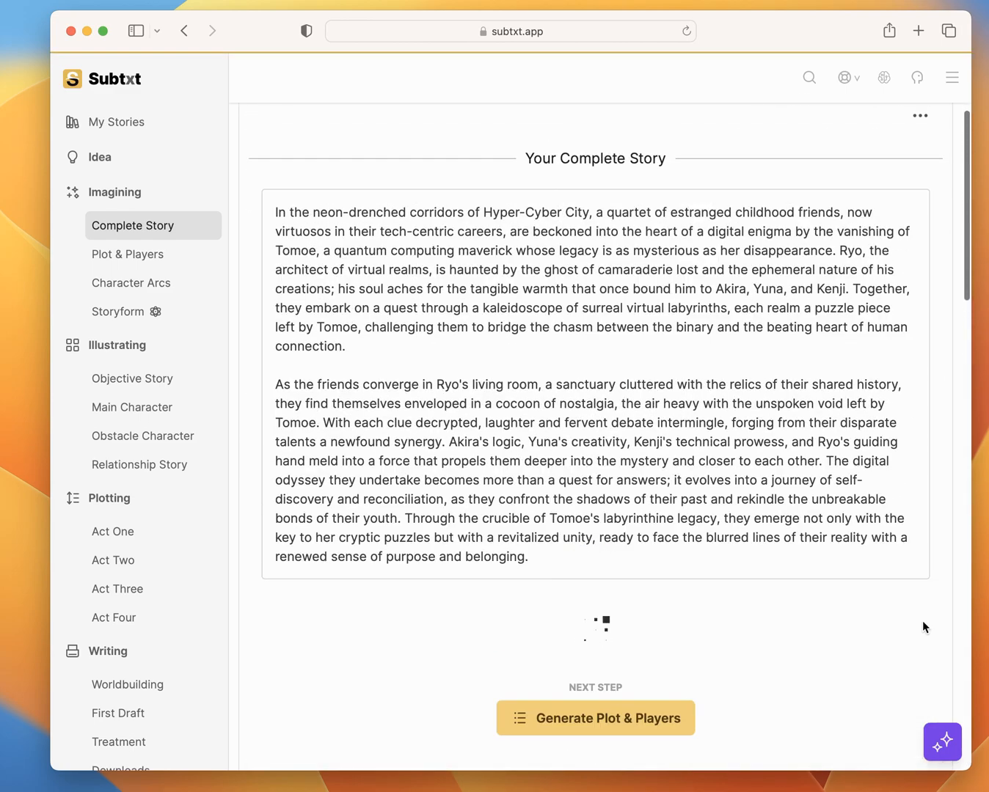
Replace the Complete Story text with the Subtxt AI version and add a blank line between its two paragraphs.
scroll(798, 701, "down", 5)
scroll(798, 701, "down", 1)
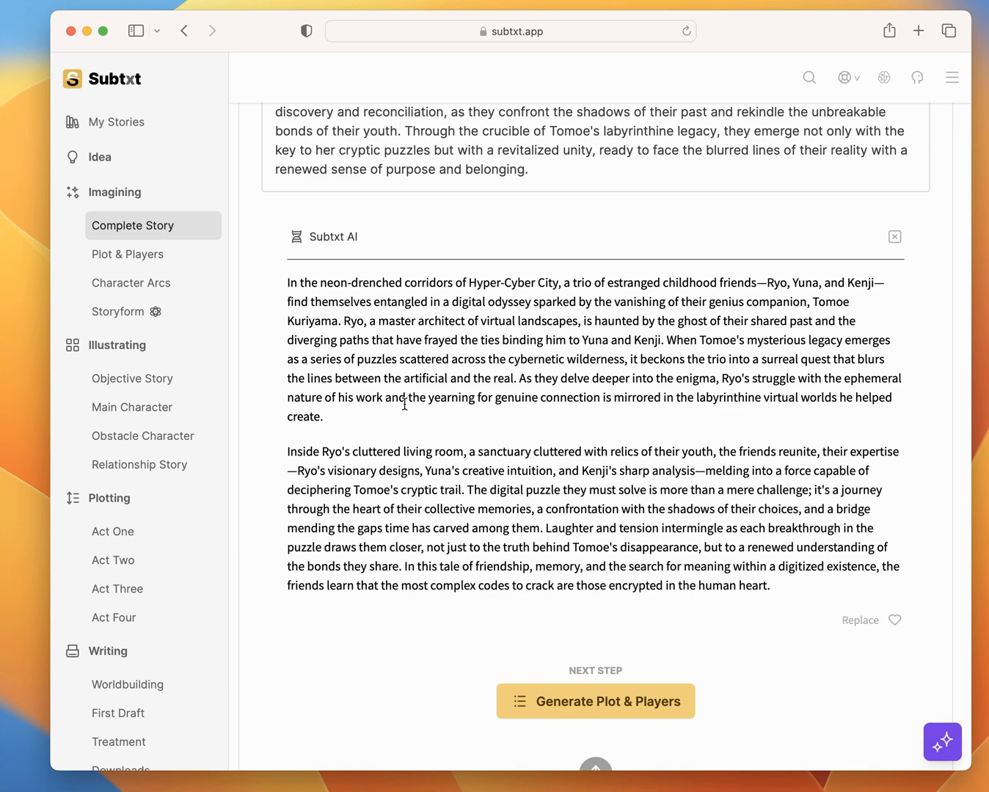
scroll(791, 439, "up", 3)
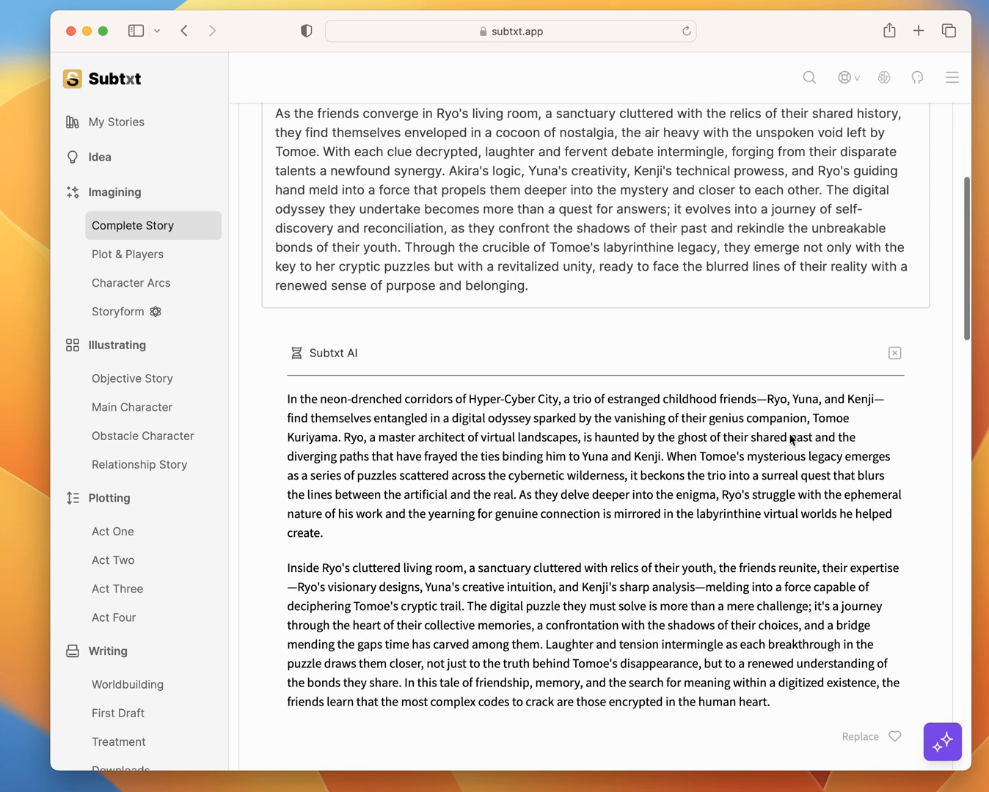
left_click(894, 737)
scroll(760, 388, "up", 3)
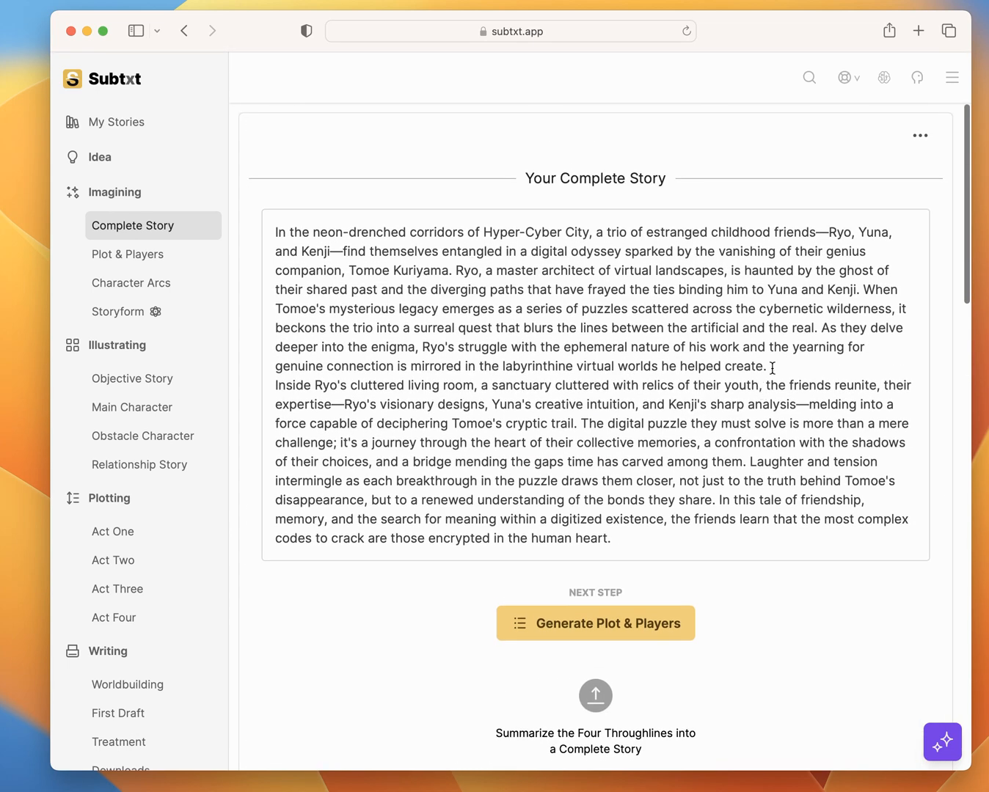
left_click(770, 368)
key("Return")
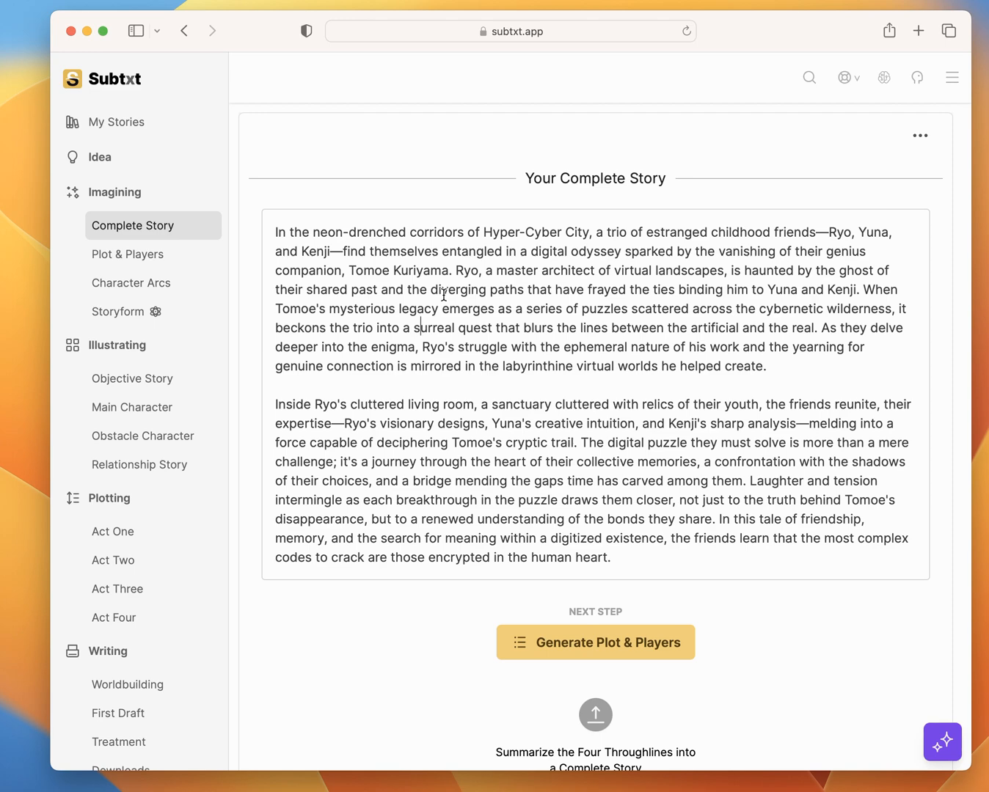
Open the Subtxt Muse assistant for a look and close it again.
left_click(941, 747)
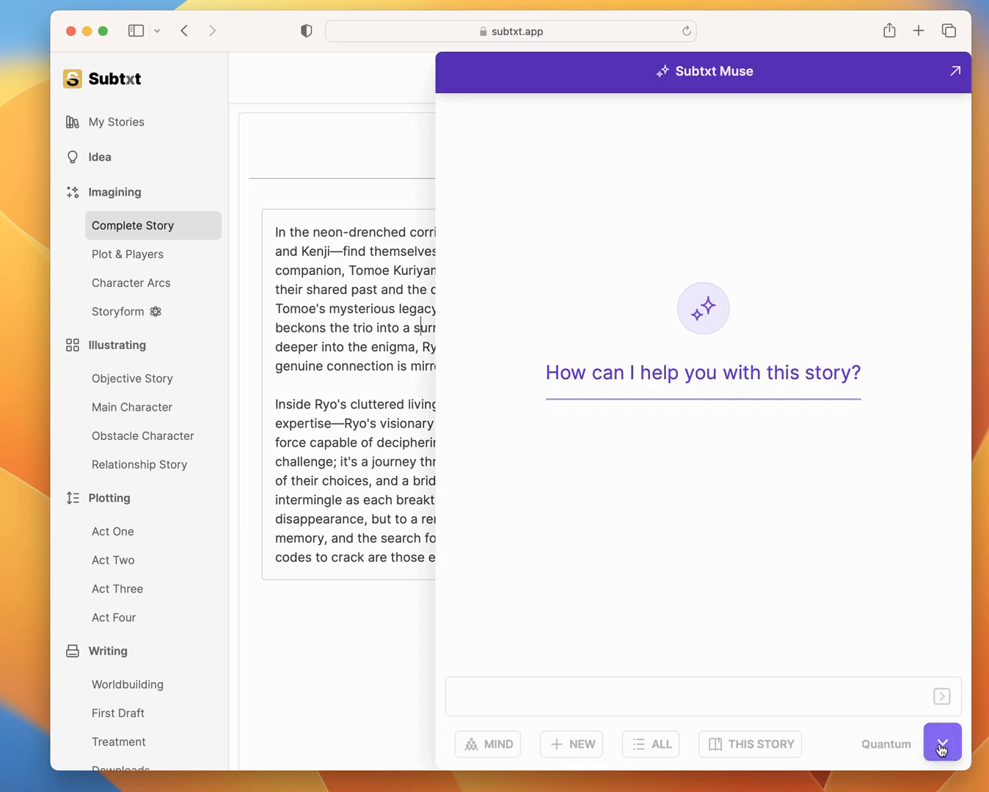
left_click(941, 746)
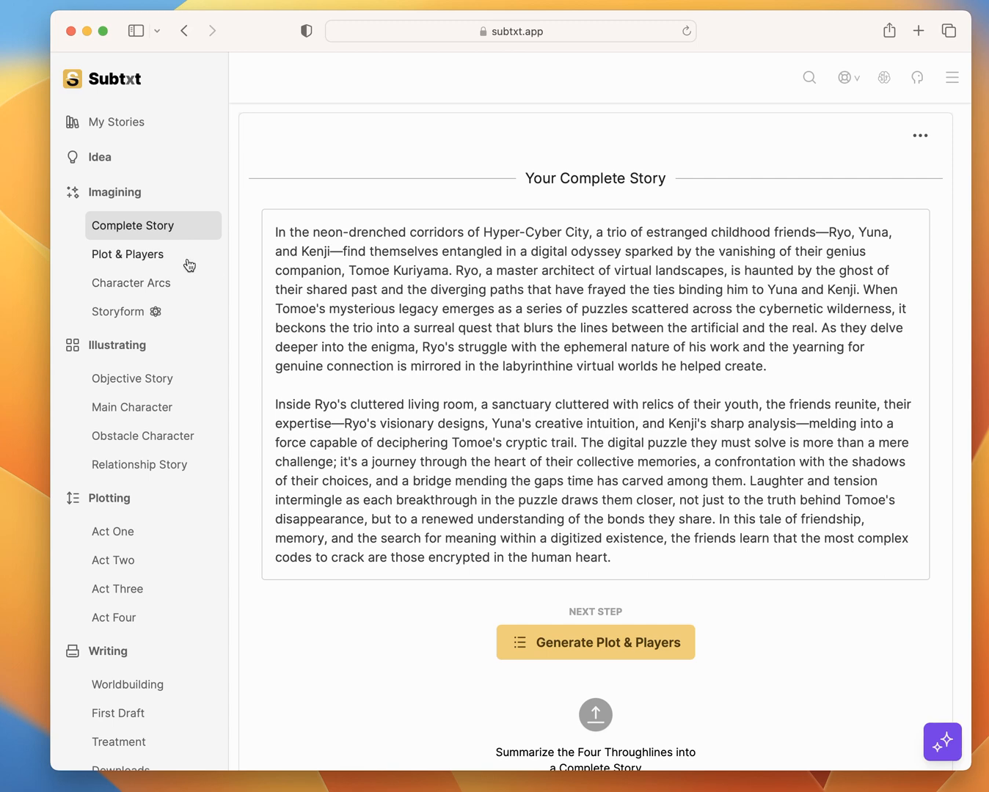
Examine the story drivers, Story Goal and Objective Story Players on the Plot & Players page.
left_click(151, 254)
scroll(690, 512, "down", 4)
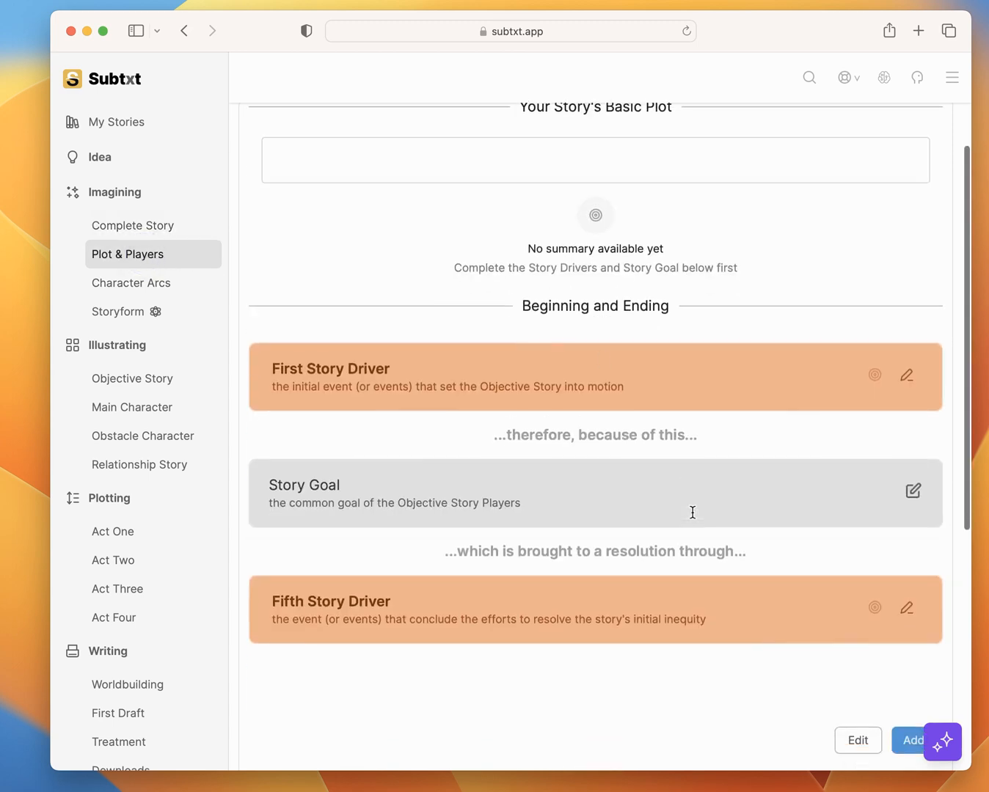
scroll(748, 147, "up", 3)
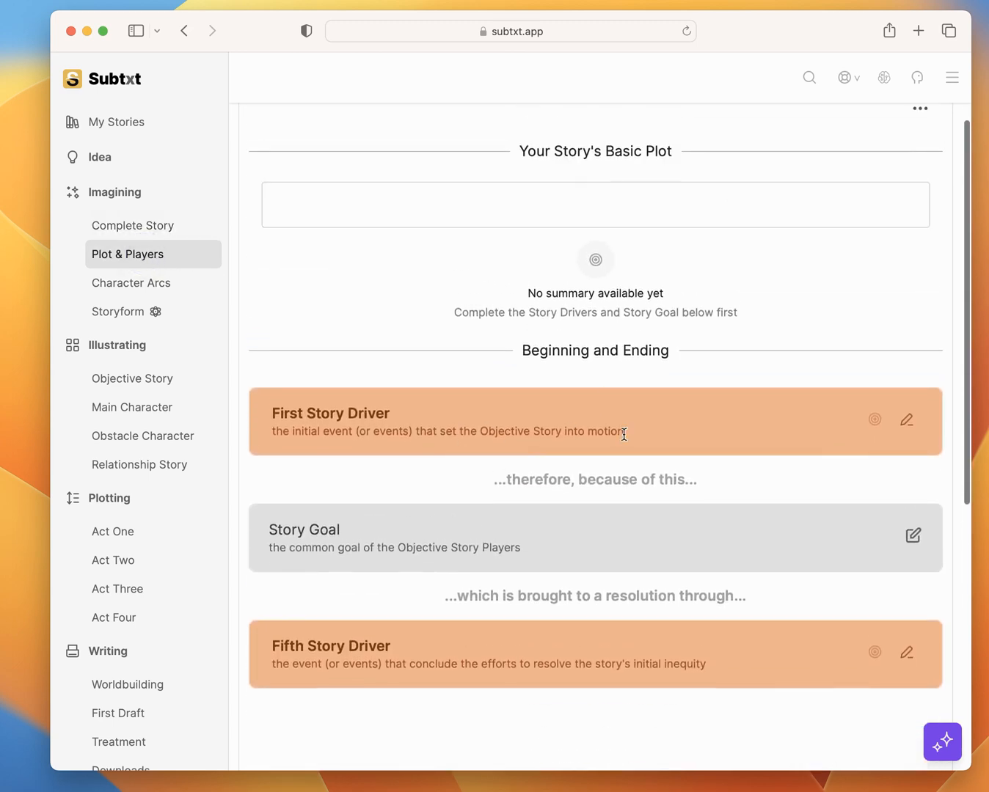
scroll(645, 466, "down", 3)
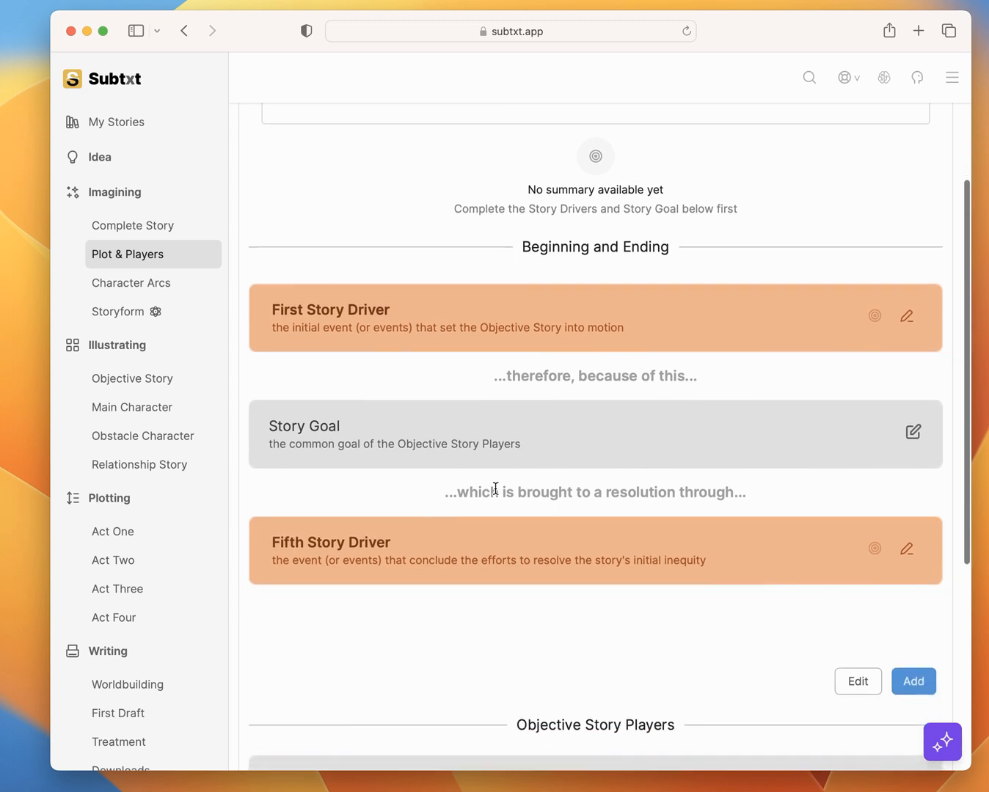
scroll(560, 570, "down", 6)
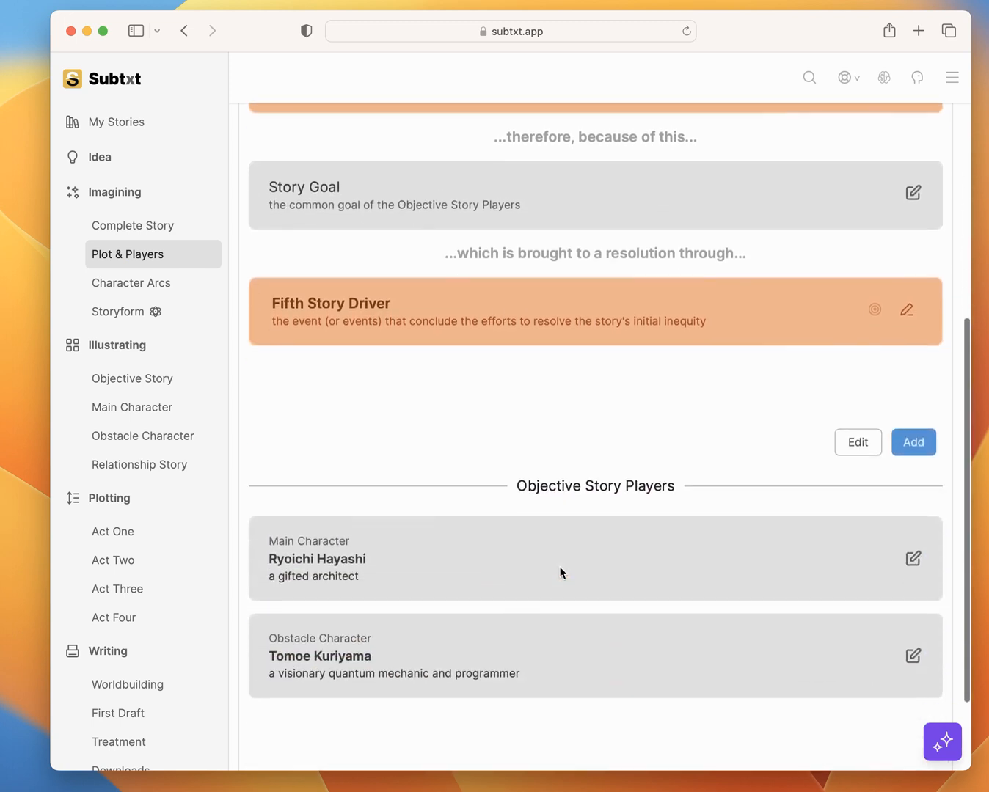
scroll(561, 572, "down", 3)
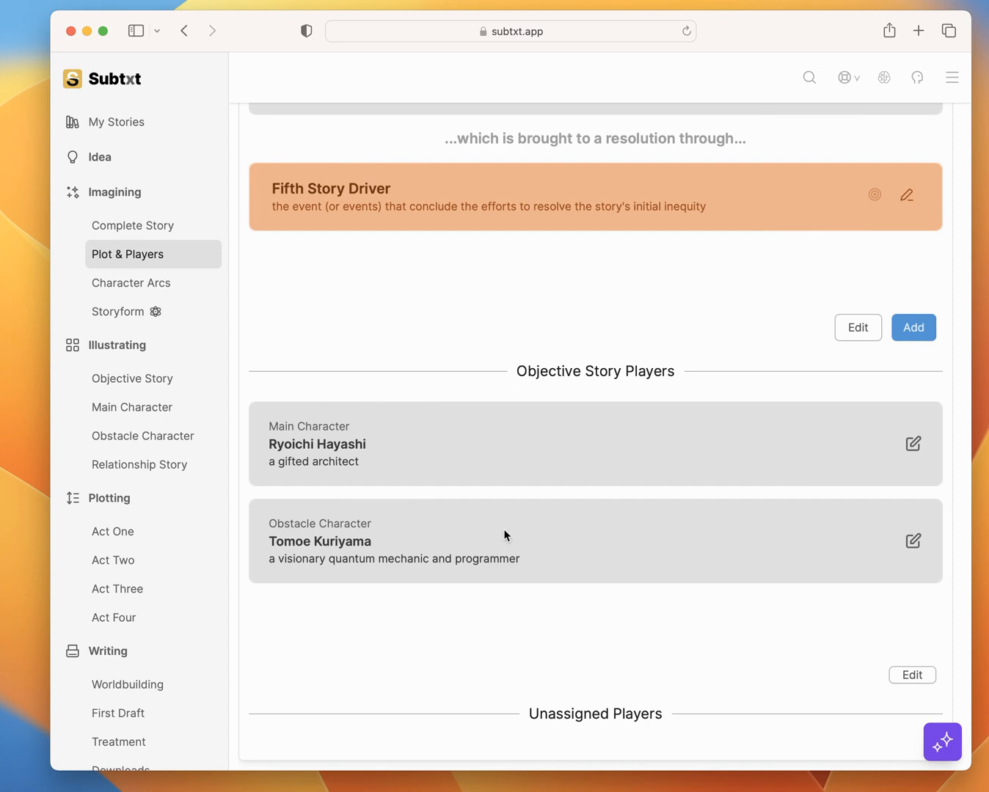
Check the storyform's source film and dramatic argument, and compare them with the drivers and characters in Plot & Players.
left_click(118, 311)
scroll(594, 371, "down", 10)
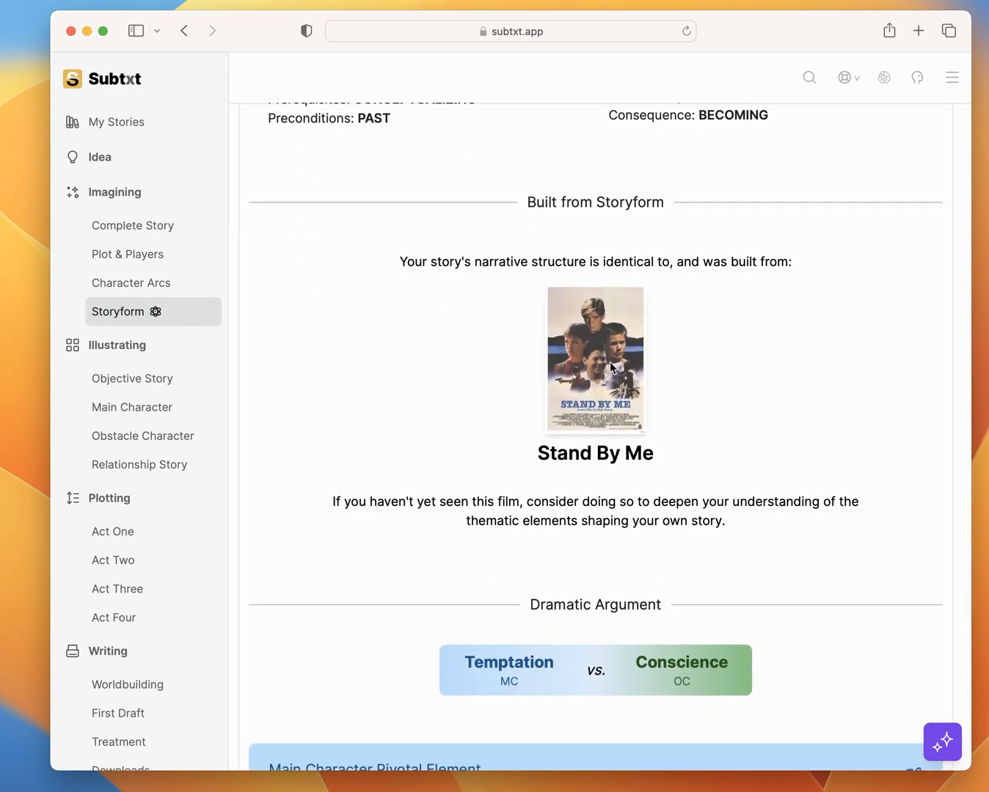
scroll(624, 389, "down", 4)
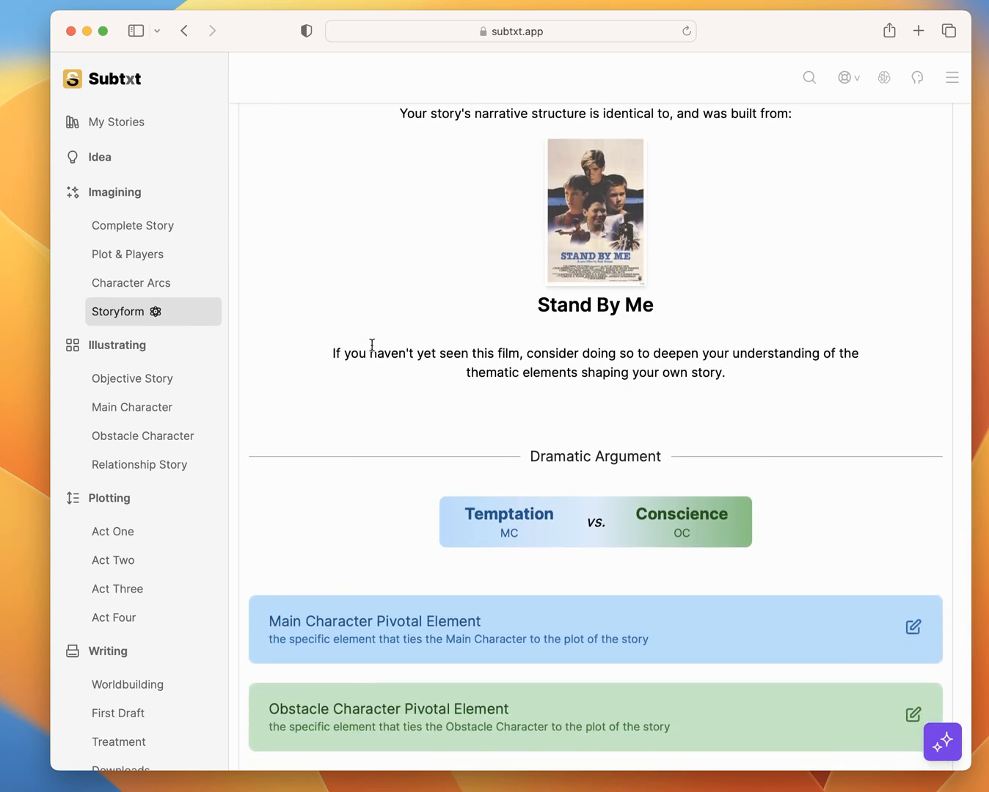
left_click(146, 254)
scroll(520, 380, "down", 3)
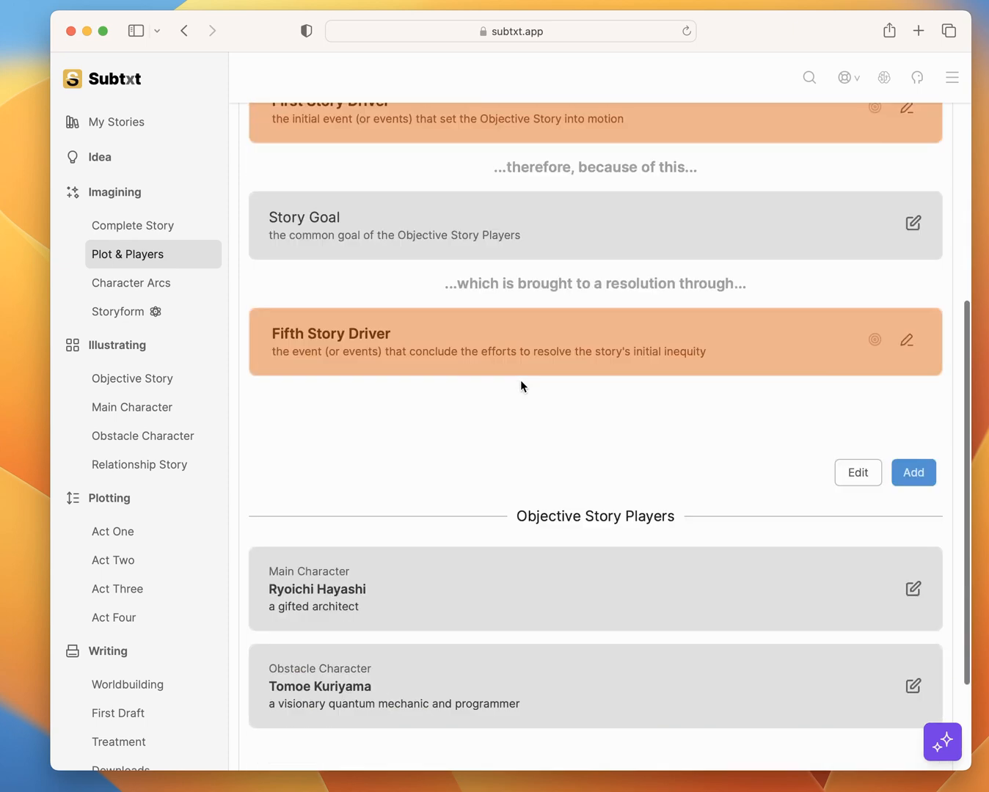
scroll(520, 381, "down", 4)
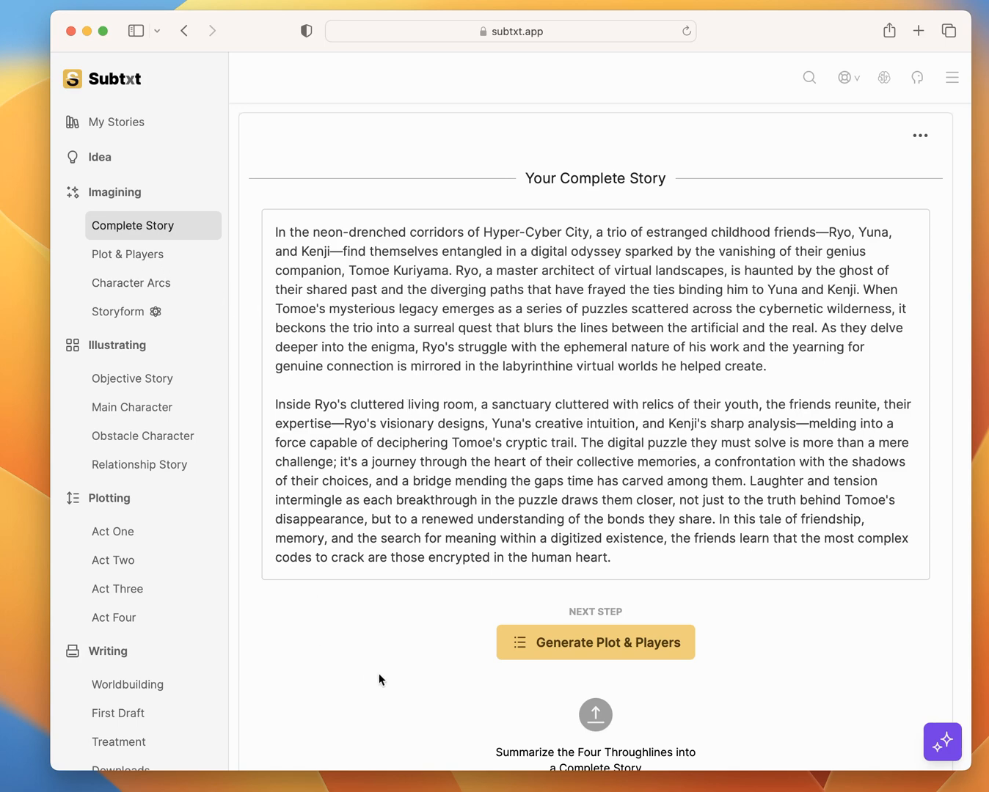
Generate the Plot & Players from the Complete Story, and return to the Complete Story page.
left_click(635, 639)
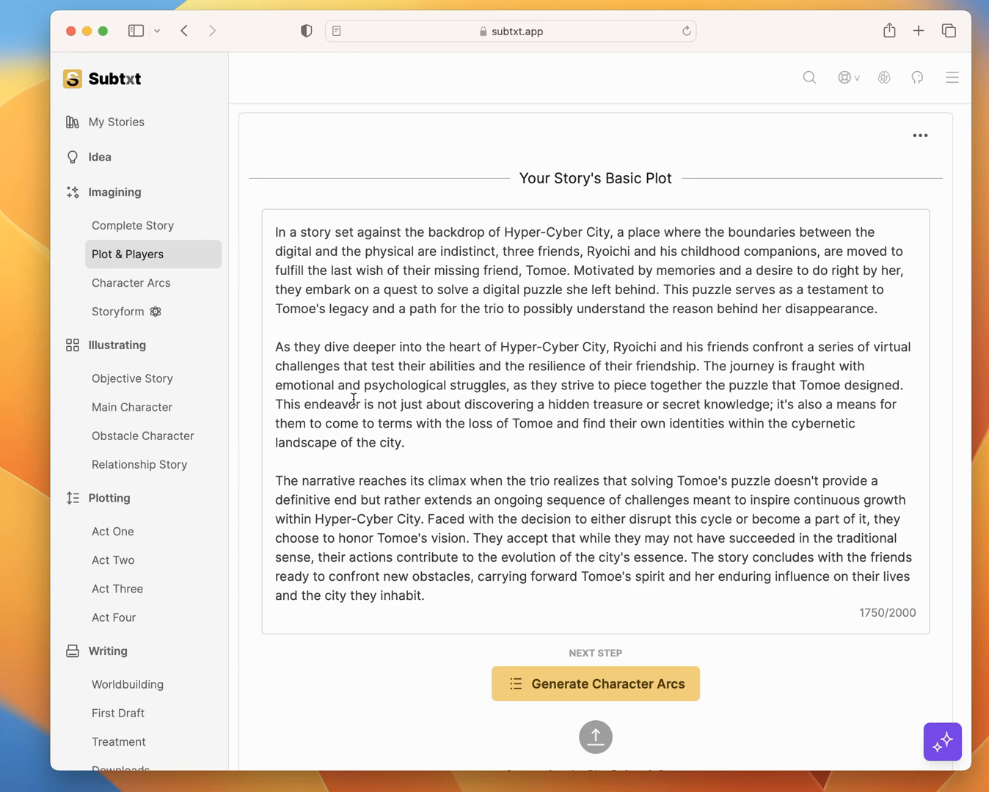
left_click(153, 226)
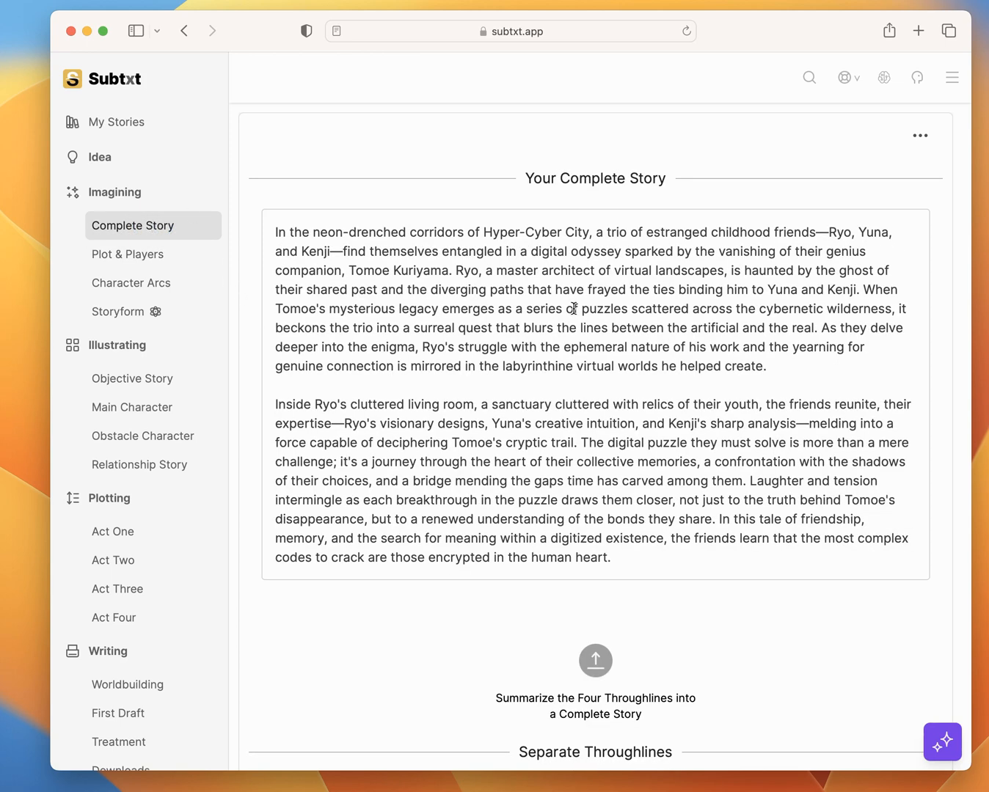
Compare the Complete Story and its separate throughlines with the Basic Plot and story drivers in Plot & Players.
scroll(572, 309, "down", 10)
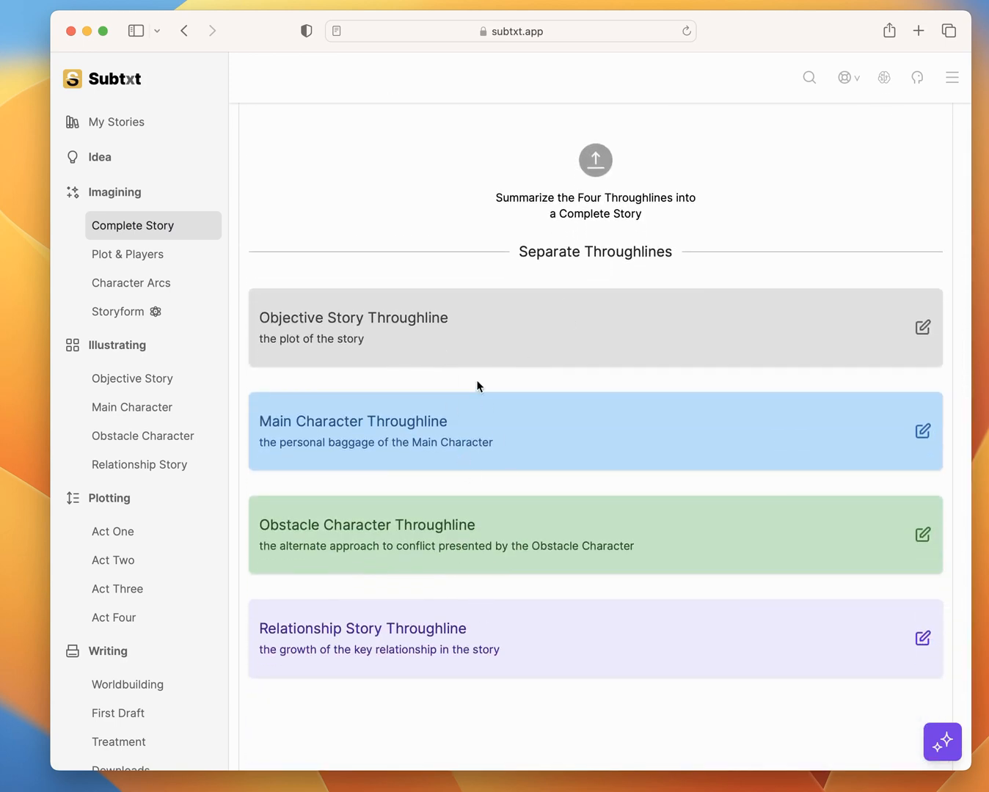
scroll(503, 516, "up", 7)
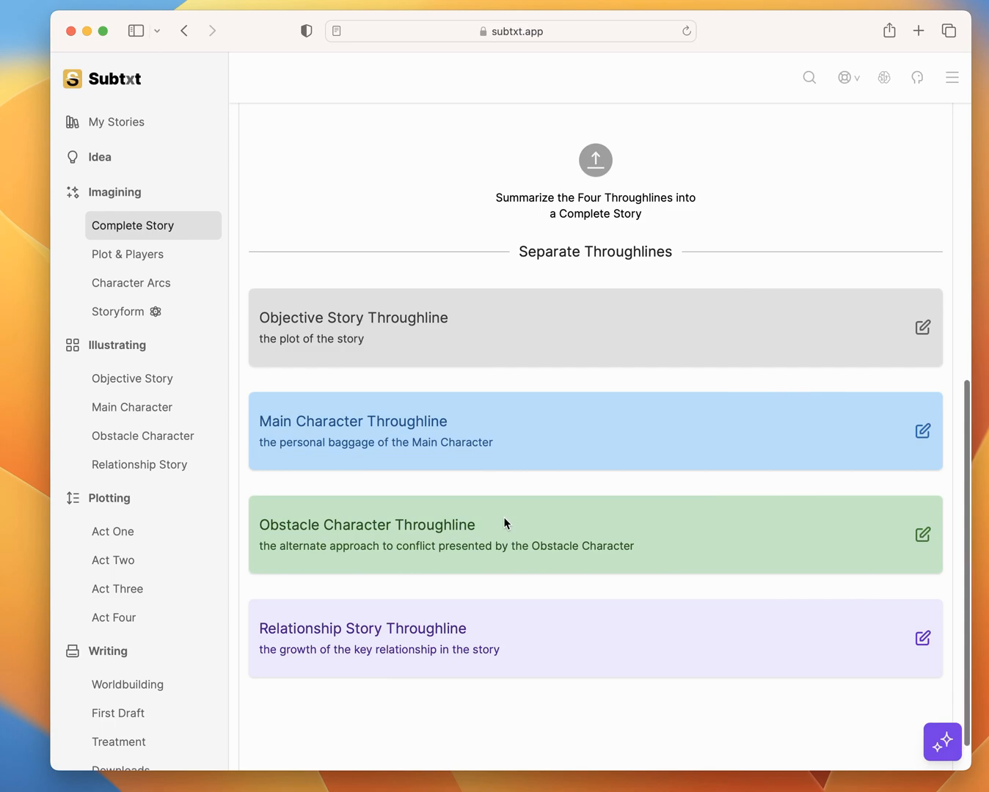
scroll(535, 580, "down", 1)
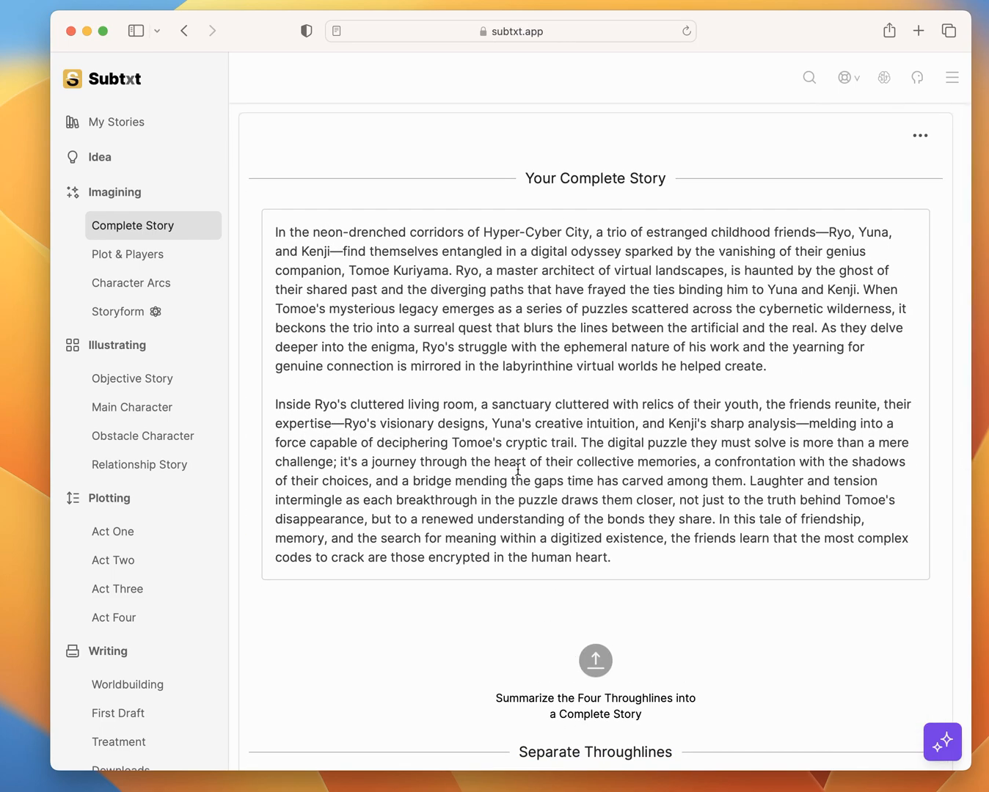
left_click(130, 264)
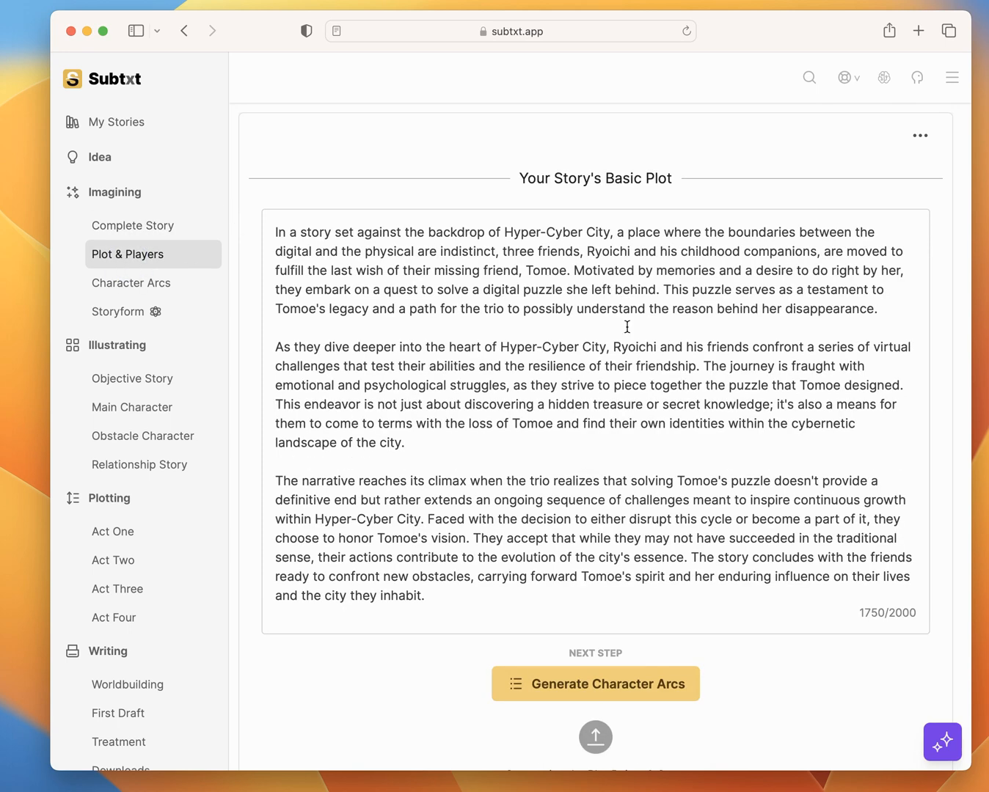
left_click(141, 227)
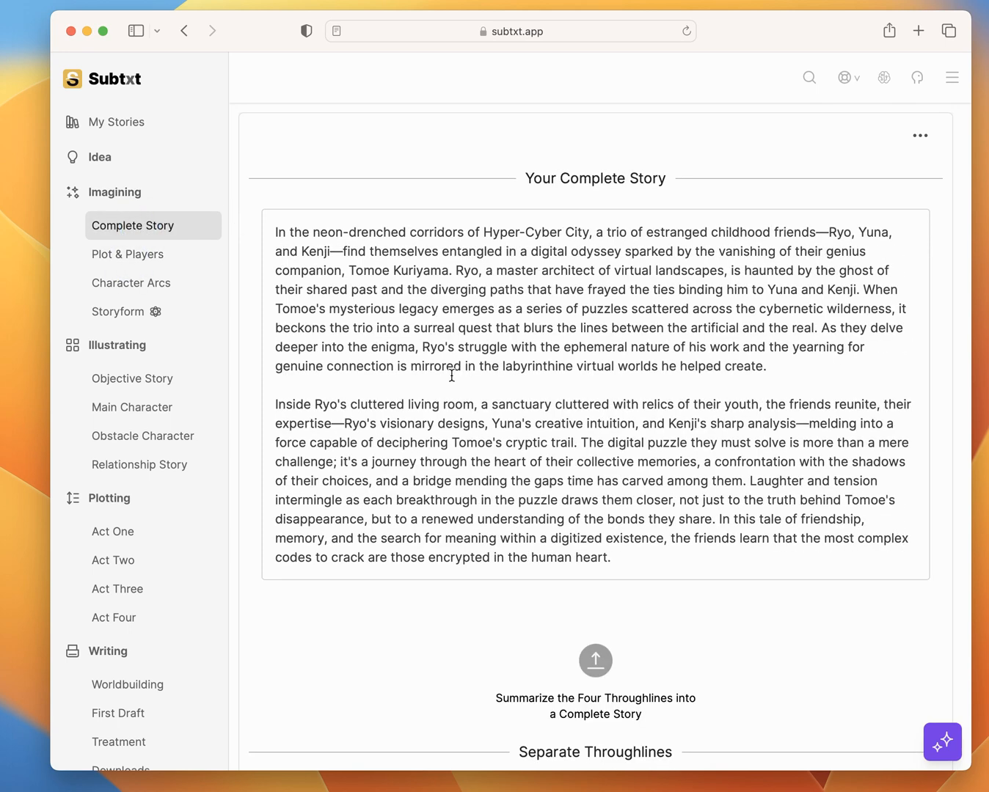
scroll(452, 375, "down", 7)
scroll(452, 375, "down", 1)
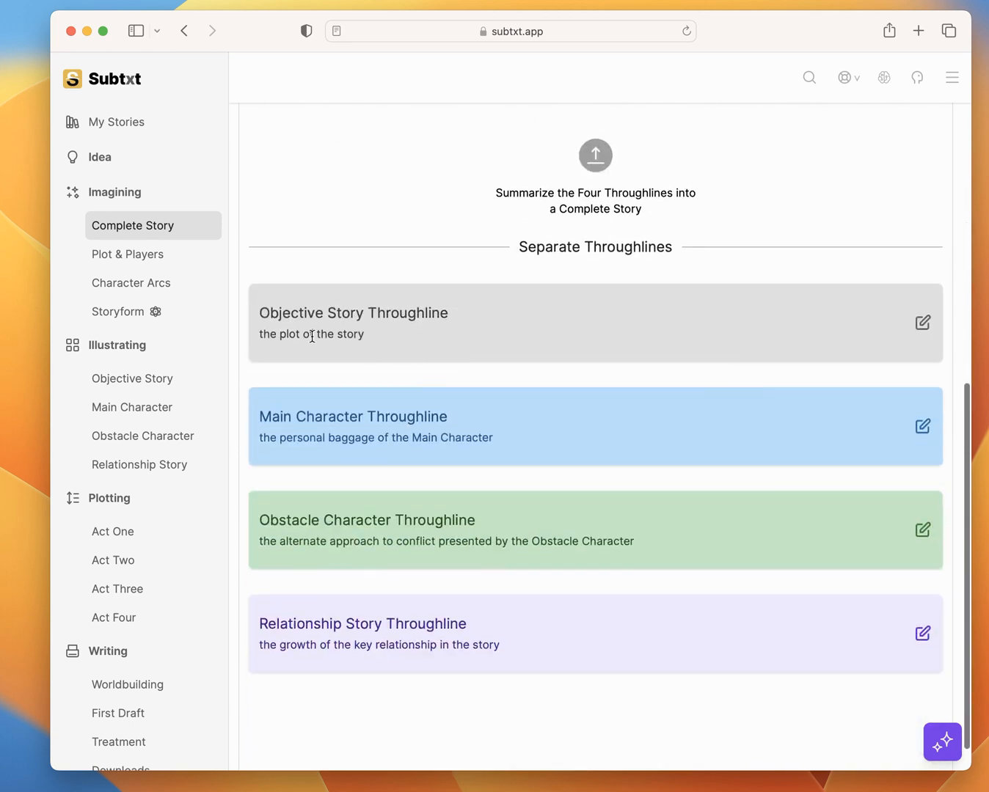
left_click(140, 261)
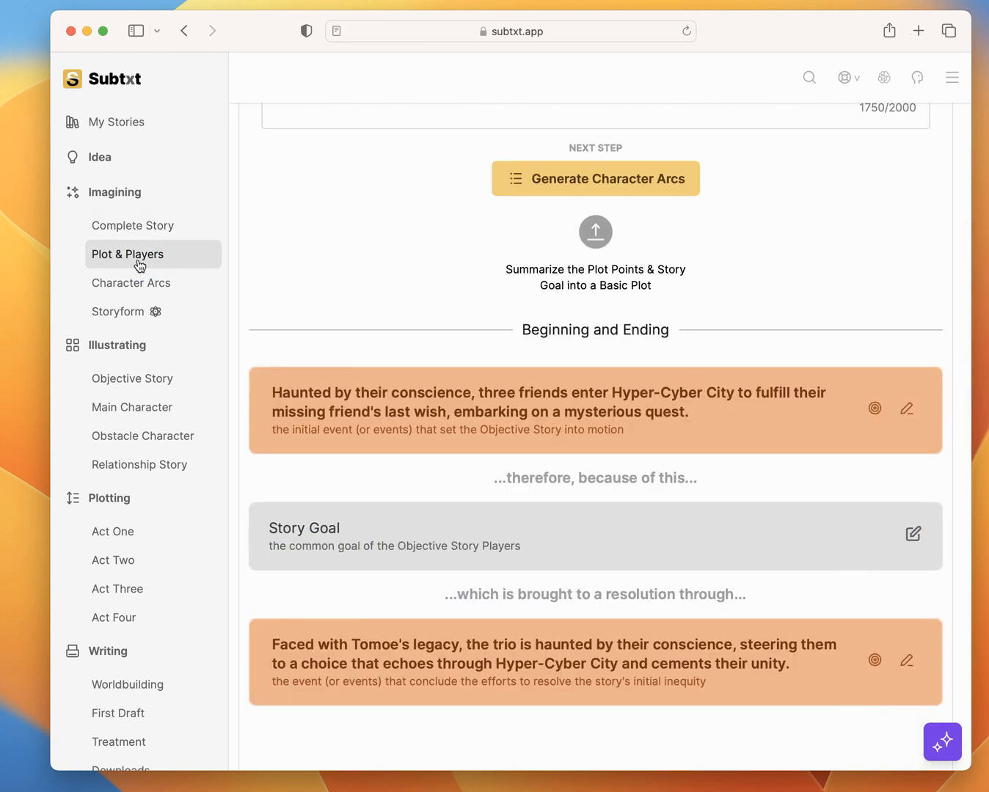
scroll(681, 369, "up", 5)
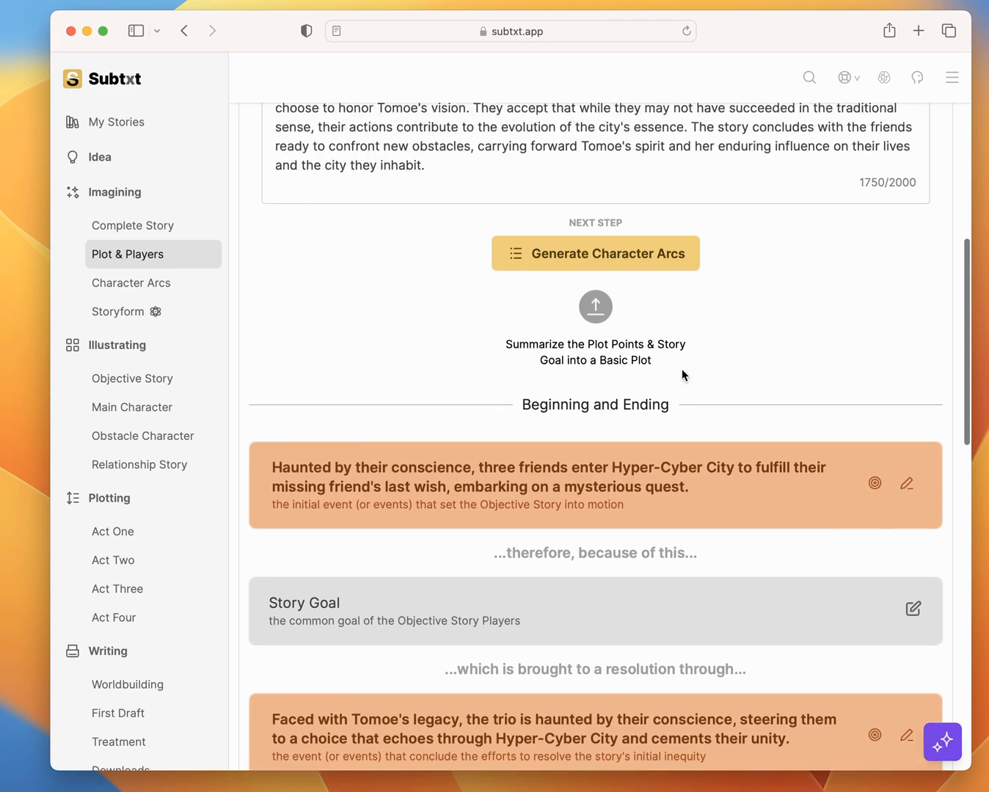
Review the storyform's source film and throughline elements, and check the beginning and ending events and Basic Plot in Plot & Players.
left_click(141, 314)
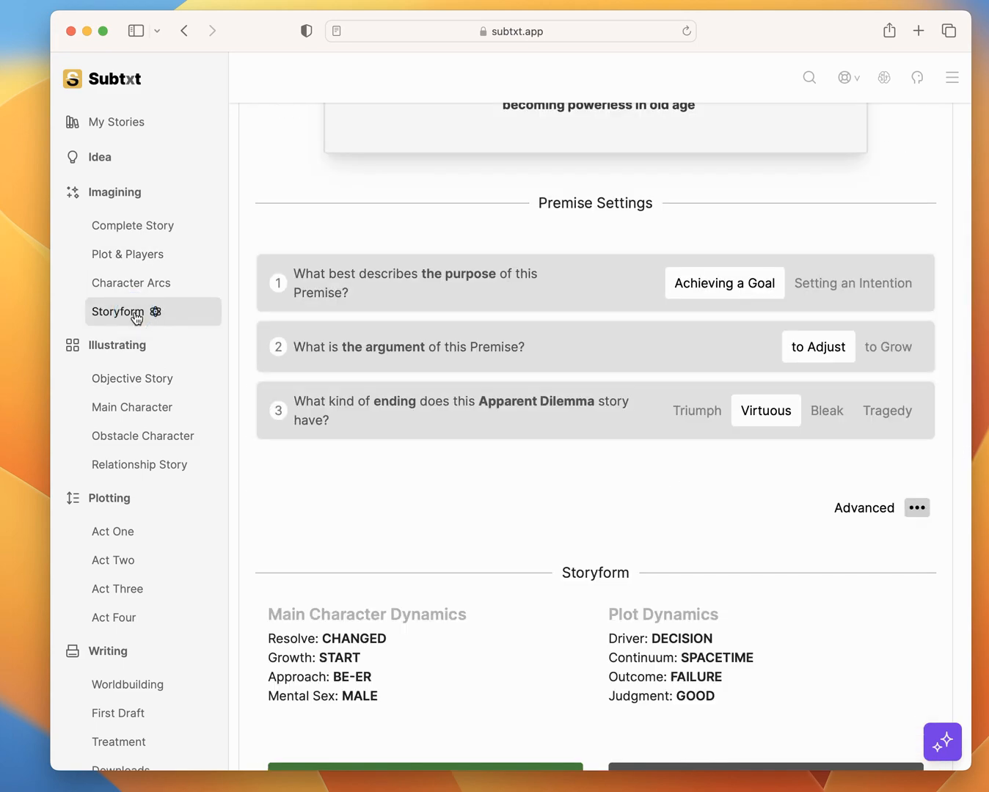
scroll(600, 390, "down", 15)
scroll(600, 396, "down", 6)
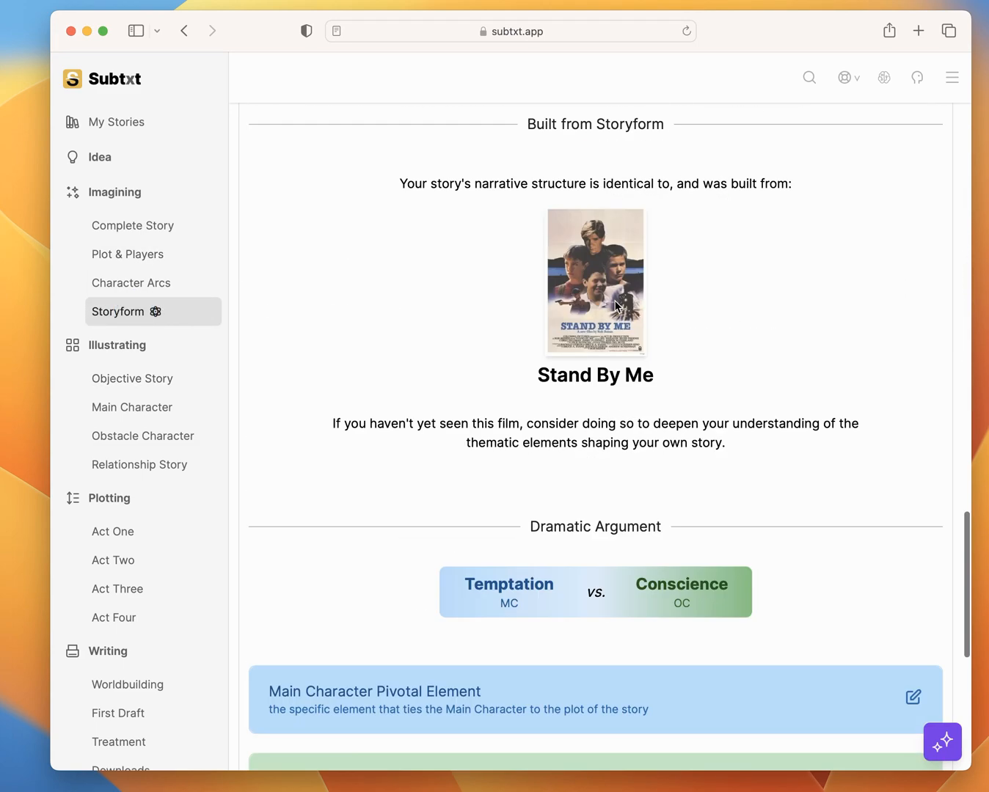
scroll(688, 325, "up", 7)
scroll(690, 324, "up", 5)
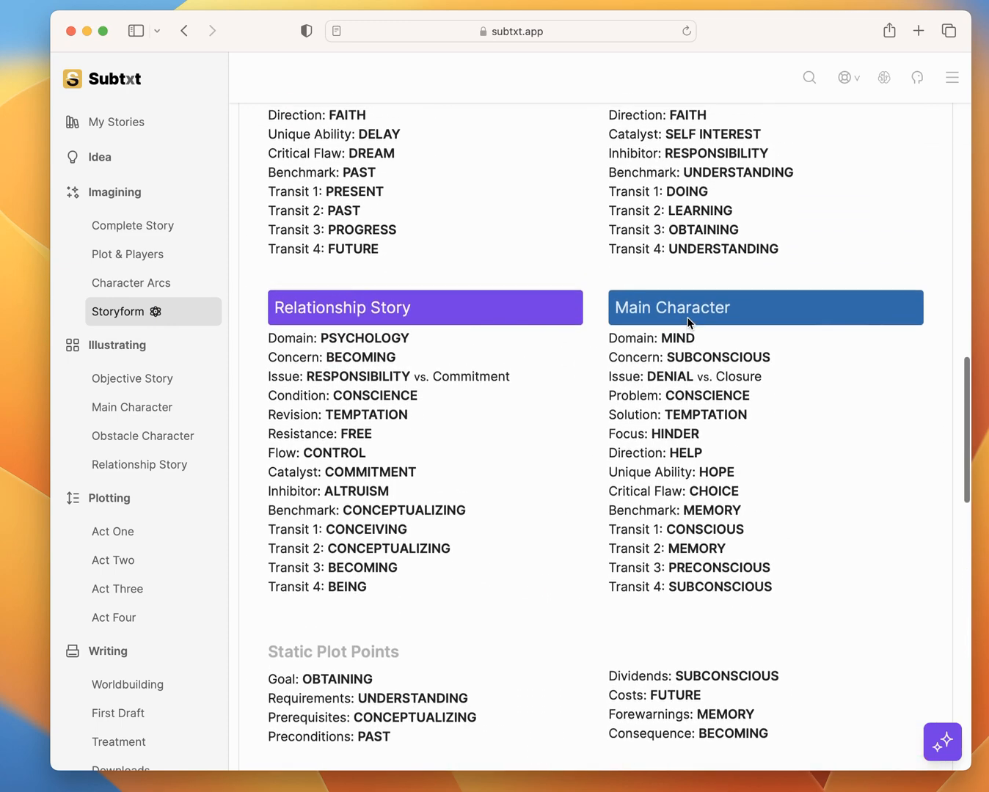
left_click(135, 256)
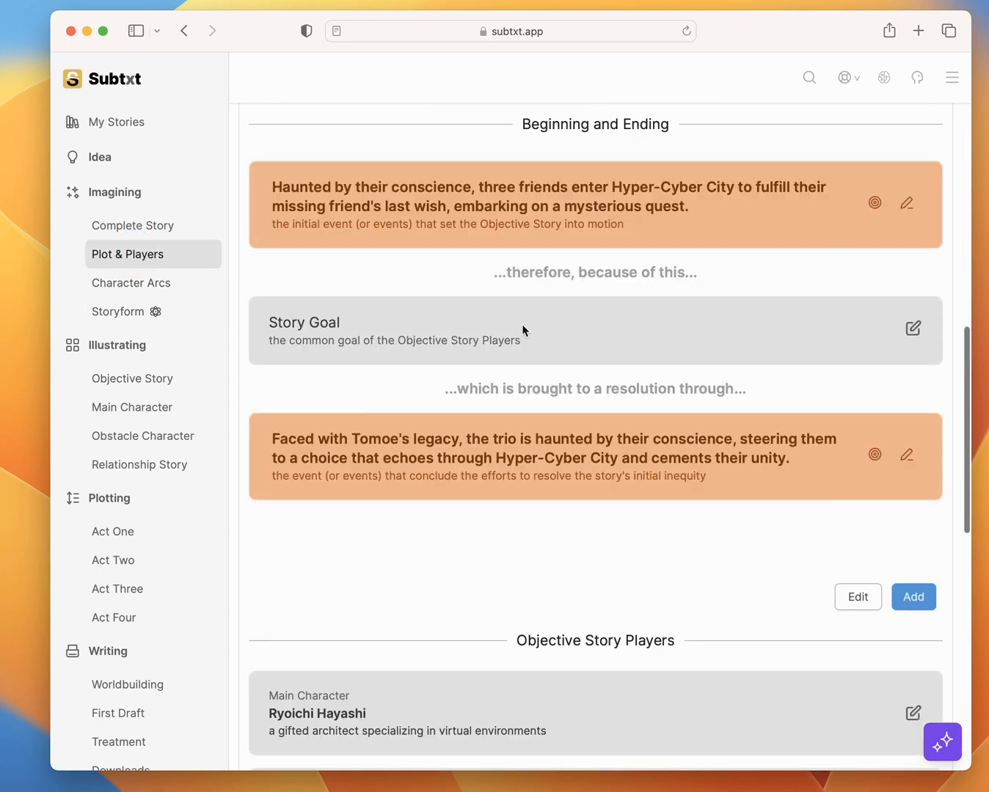
scroll(569, 294, "up", 4)
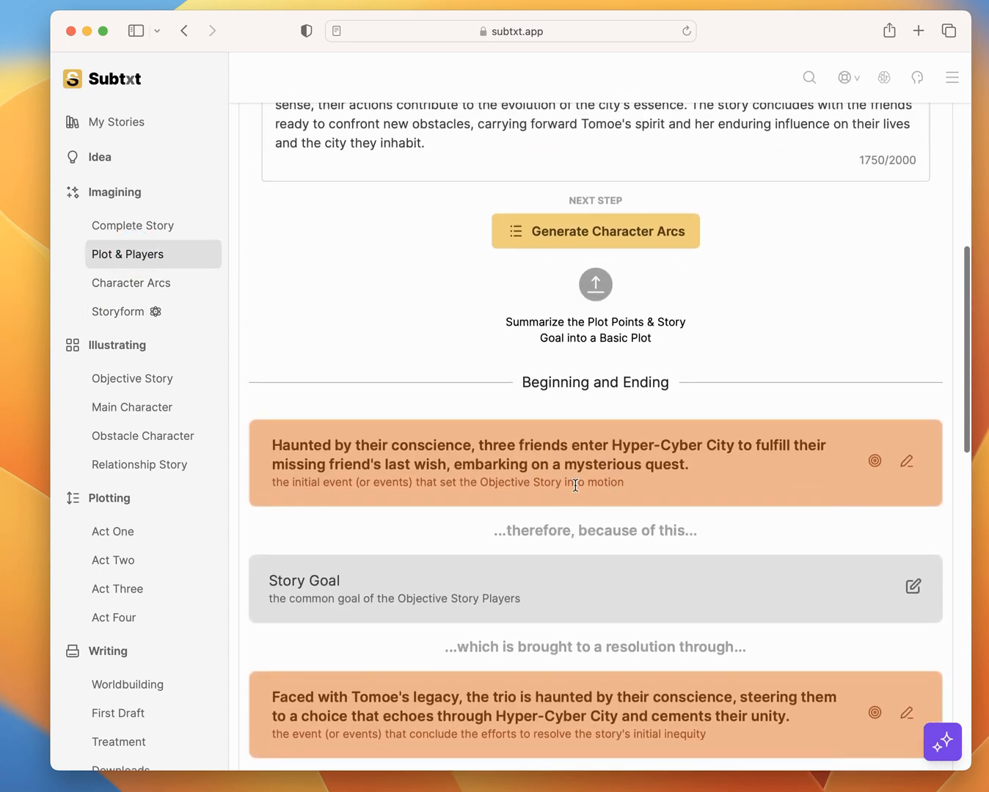
scroll(580, 475, "down", 3)
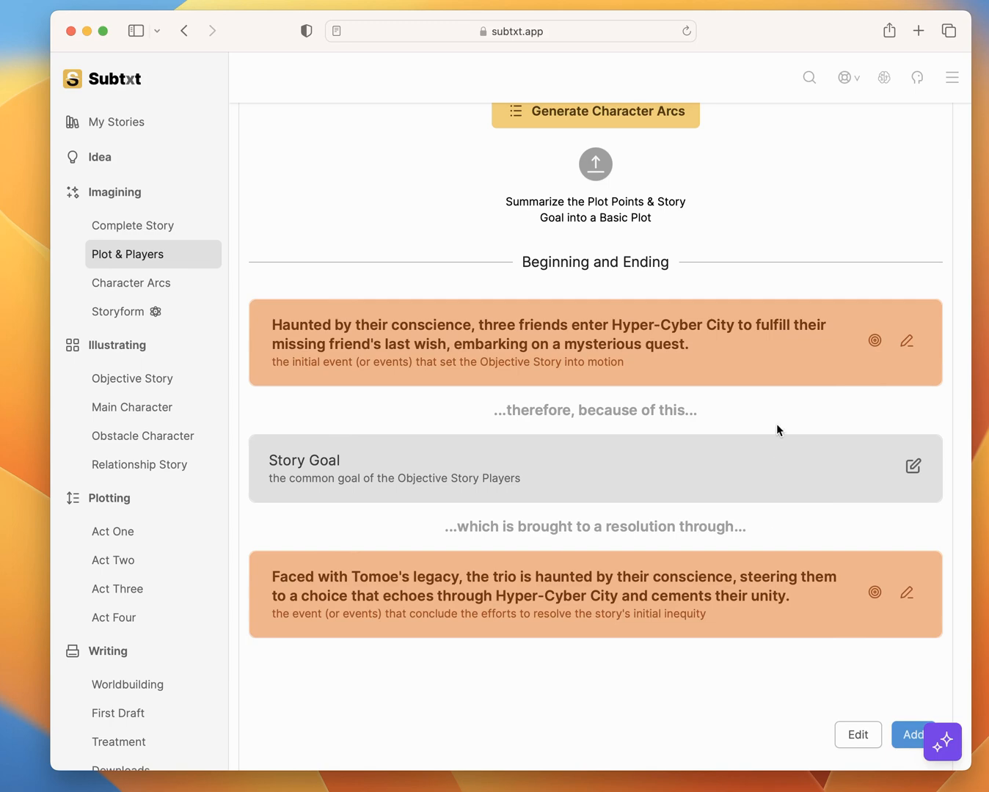
scroll(776, 426, "up", 10)
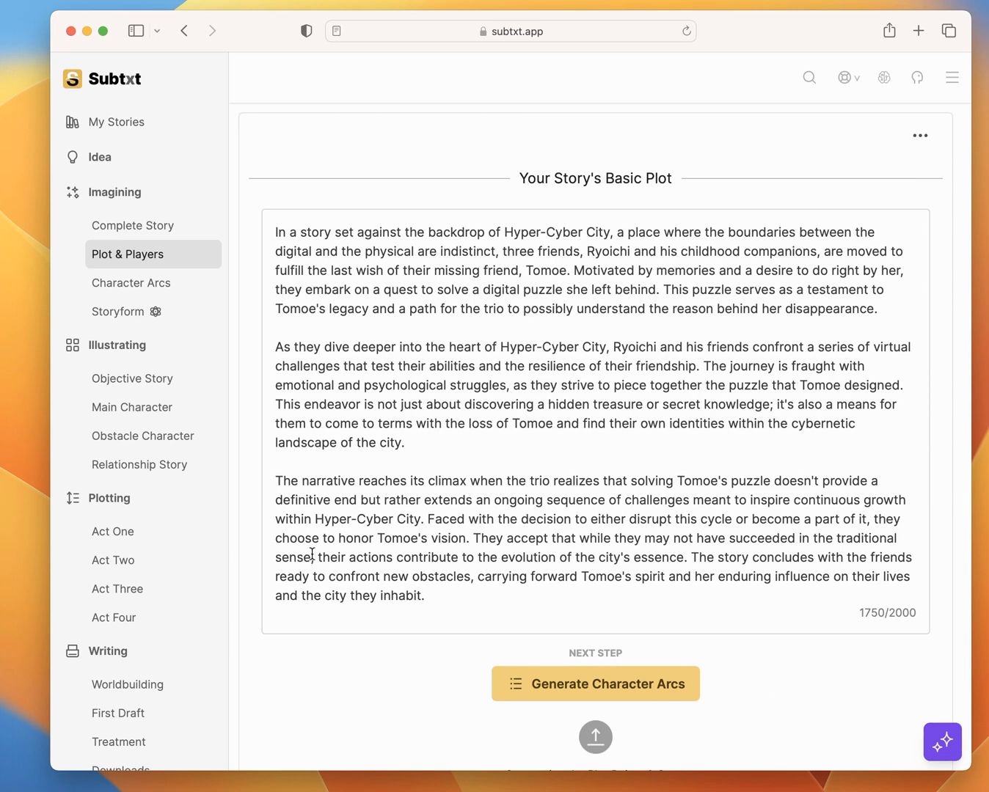
Look up the storyform's Goal under Static Plot Points and highlight it.
left_click(132, 315)
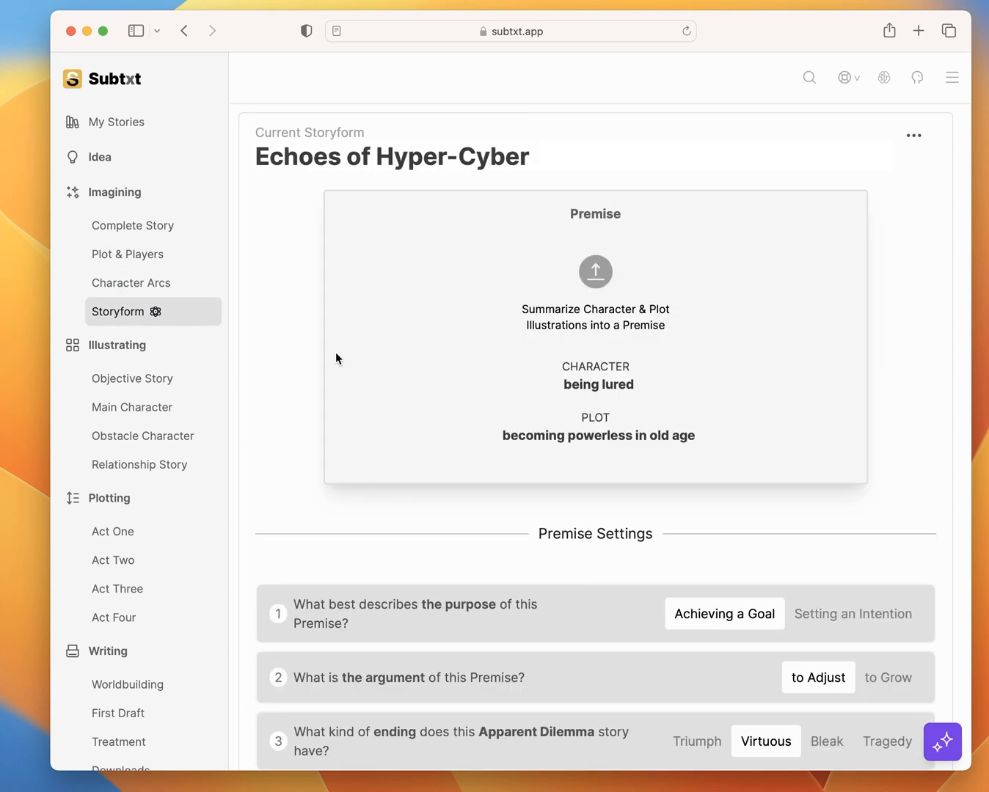
scroll(403, 349, "down", 20)
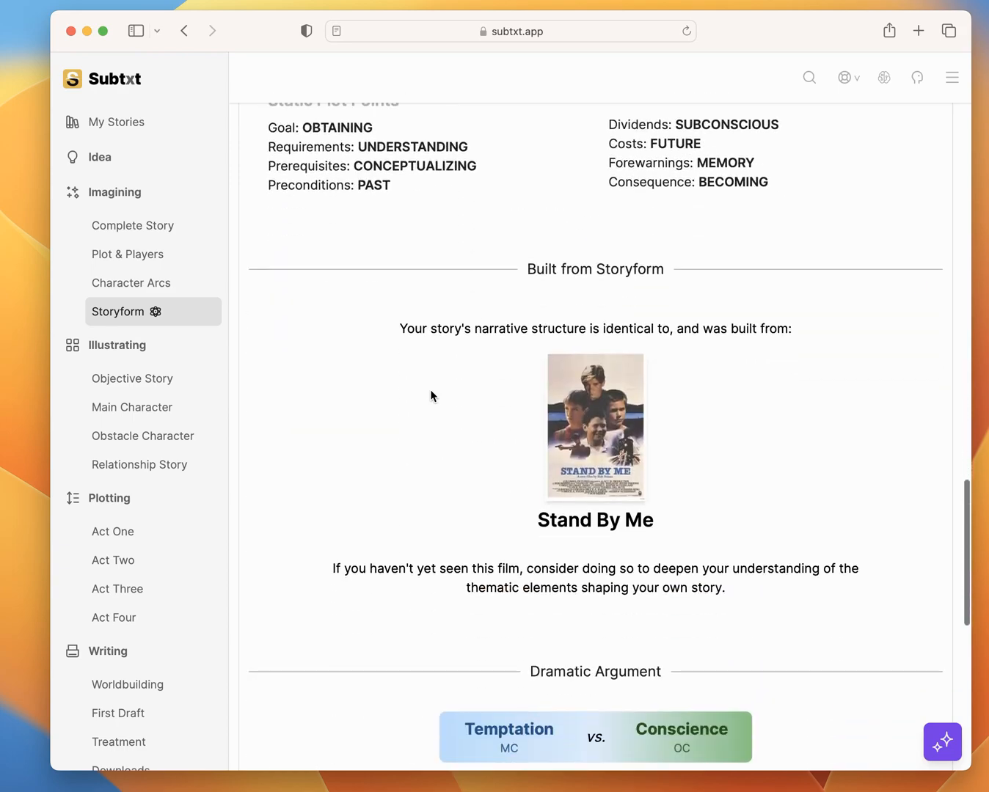
scroll(430, 396, "up", 10)
scroll(430, 397, "down", 10)
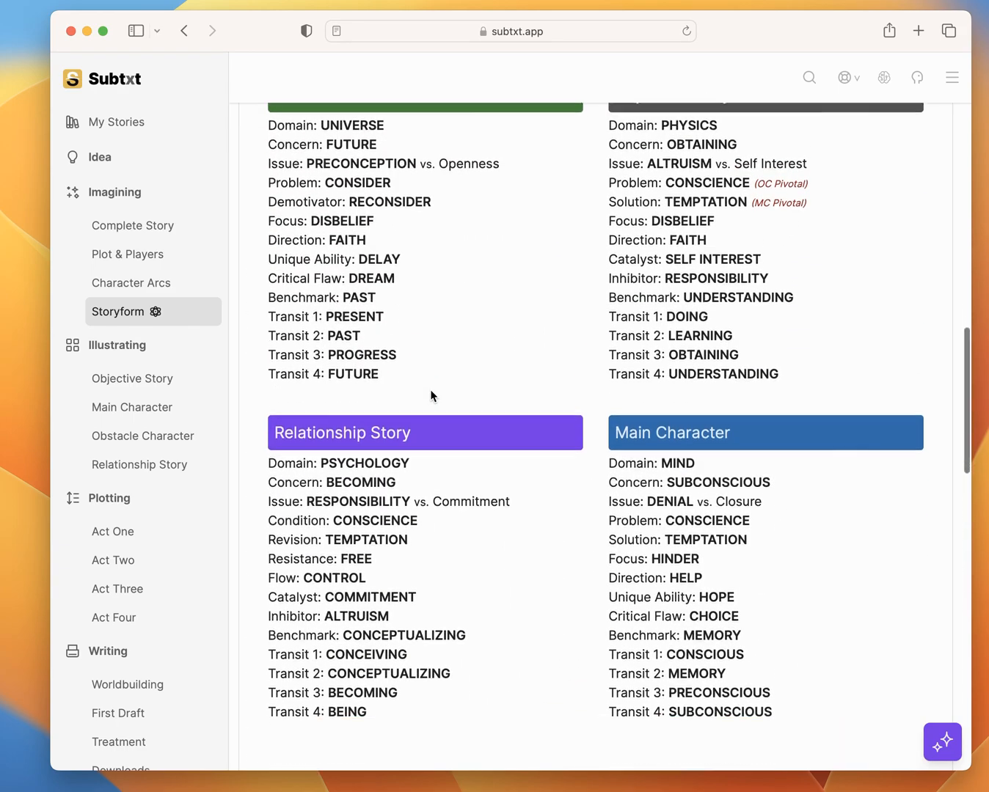
triple_click(345, 408)
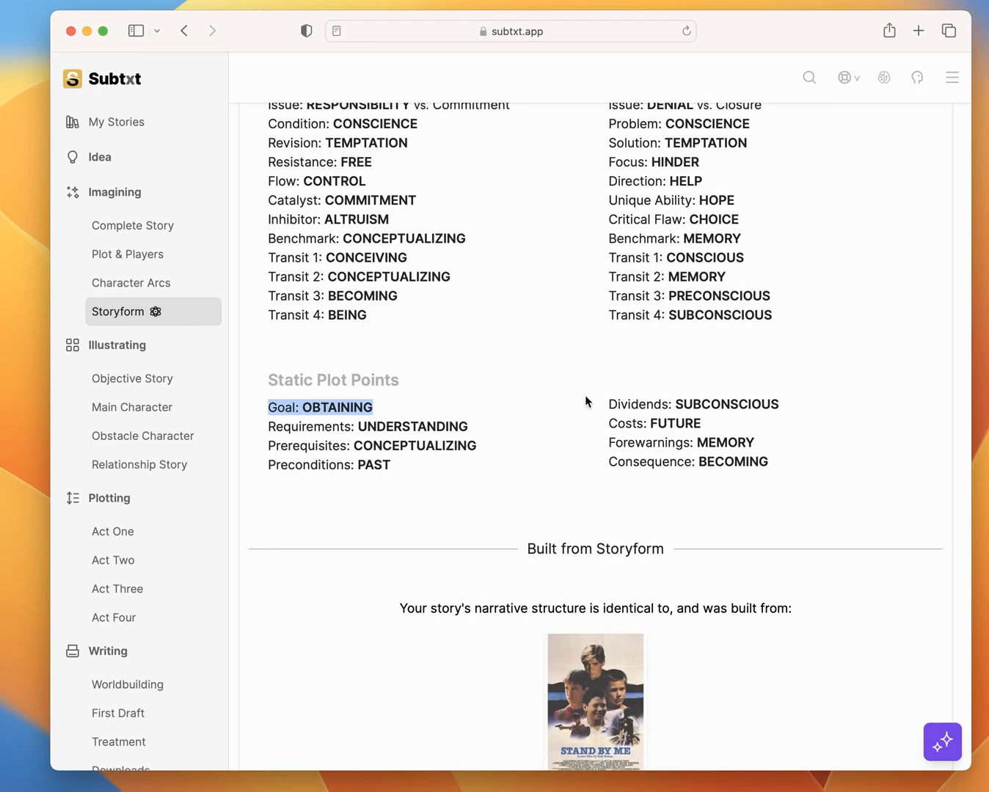
Check the Outcome and Judgment under the storyform's Plot Dynamics against the ending chosen in the Premise Settings.
scroll(585, 395, "up", 15)
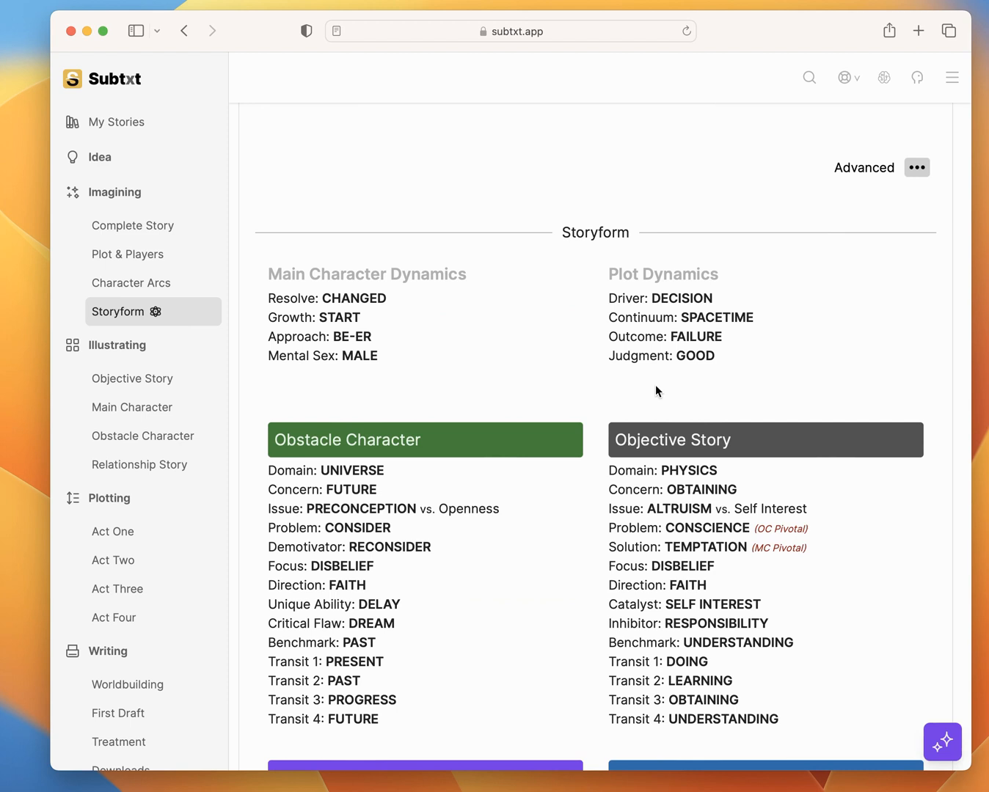
triple_click(662, 339)
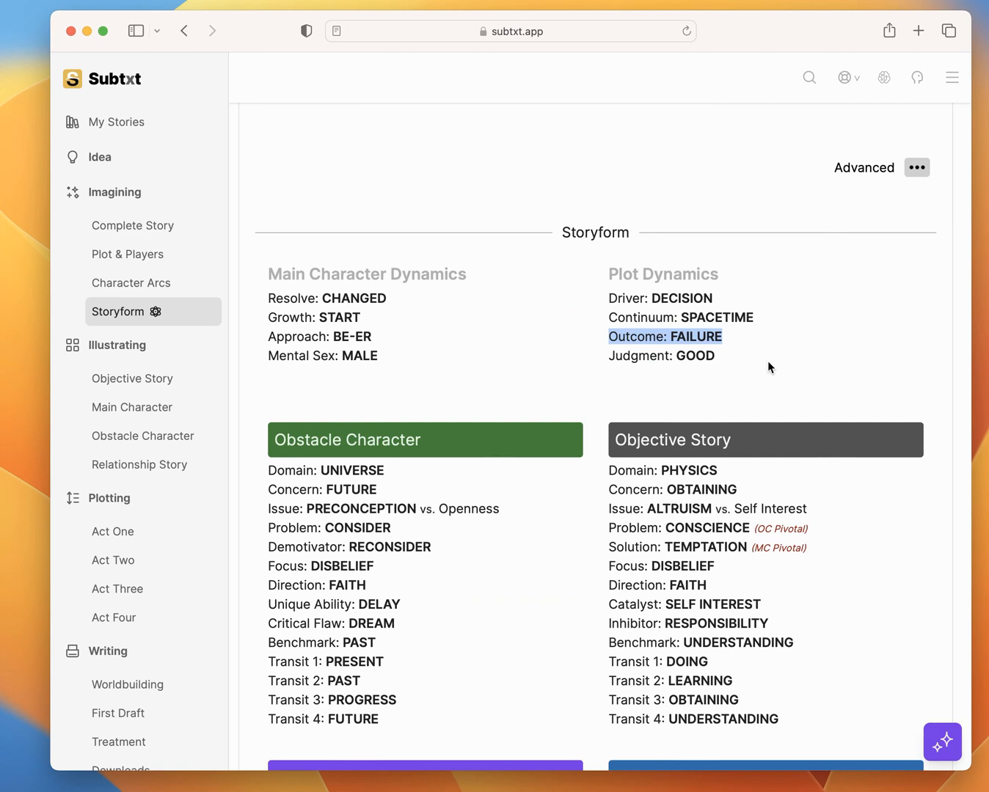
left_click(698, 335)
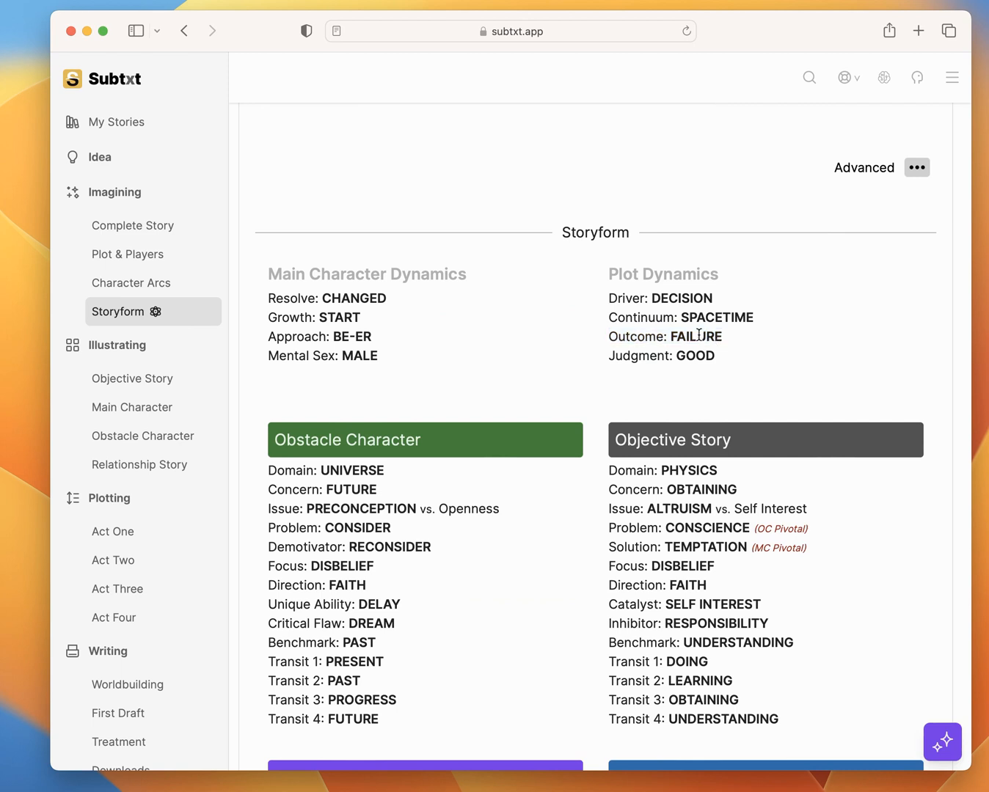
double_click(698, 336)
double_click(693, 356)
scroll(739, 342, "up", 5)
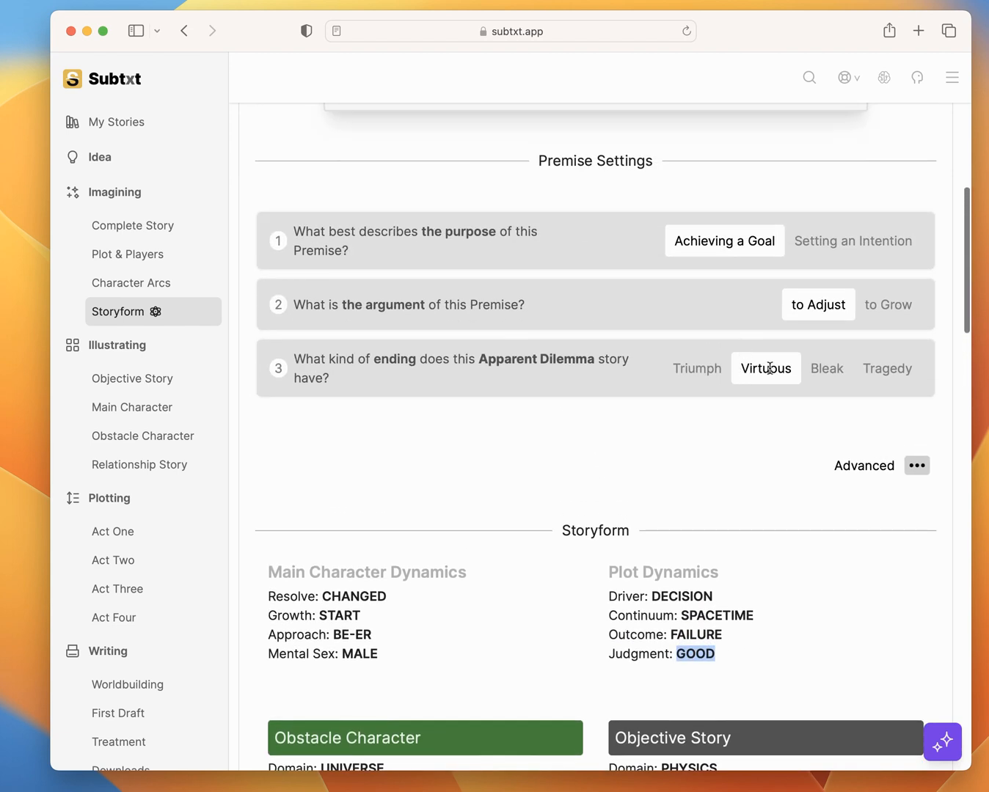
double_click(768, 368)
left_click(735, 471)
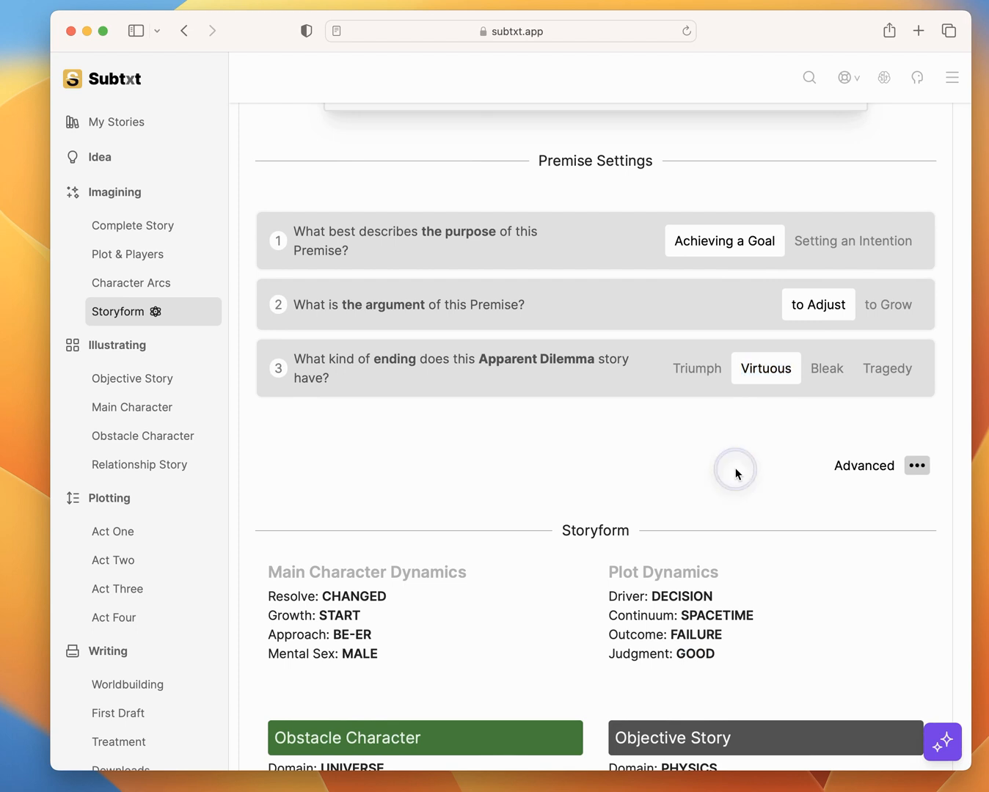
scroll(735, 473, "down", 3)
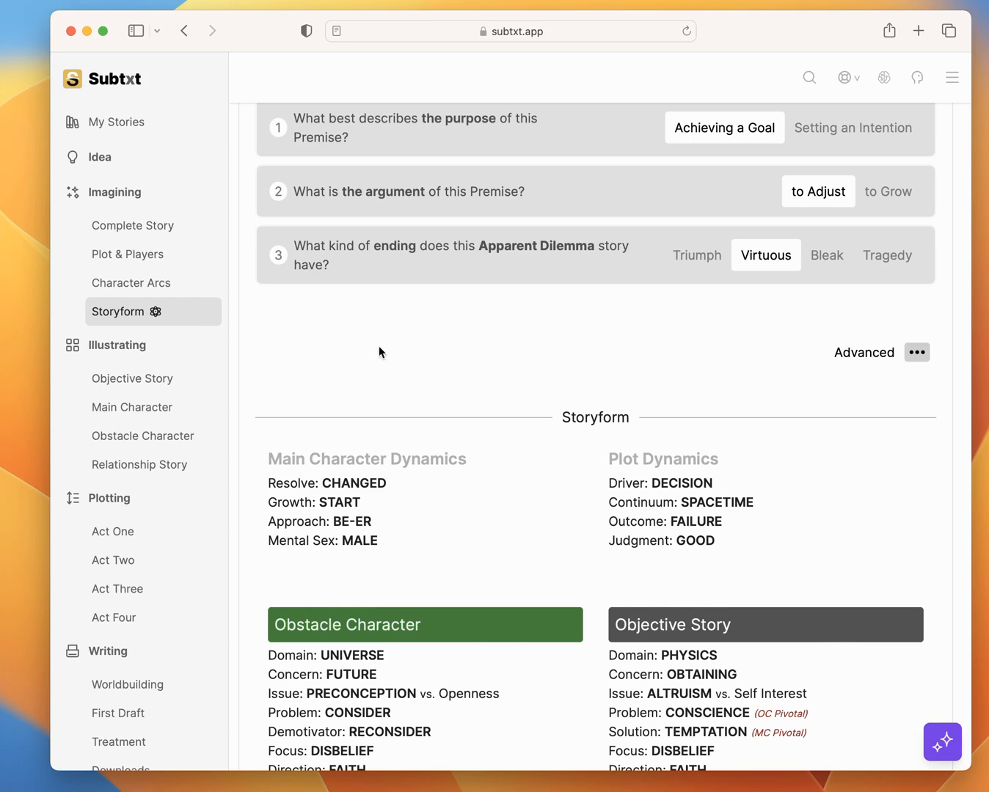
Read the Basic Plot's final paragraph in Plot & Players and compare it with the storyform's Plot Dynamics.
left_click(145, 250)
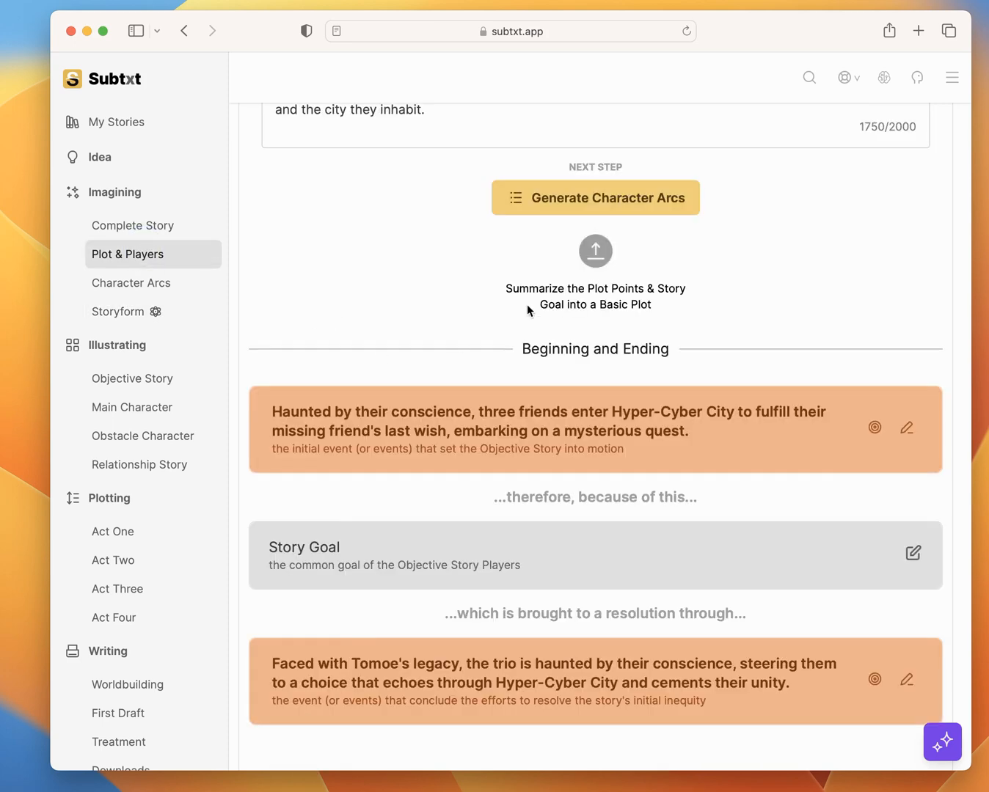
scroll(587, 271, "up", 6)
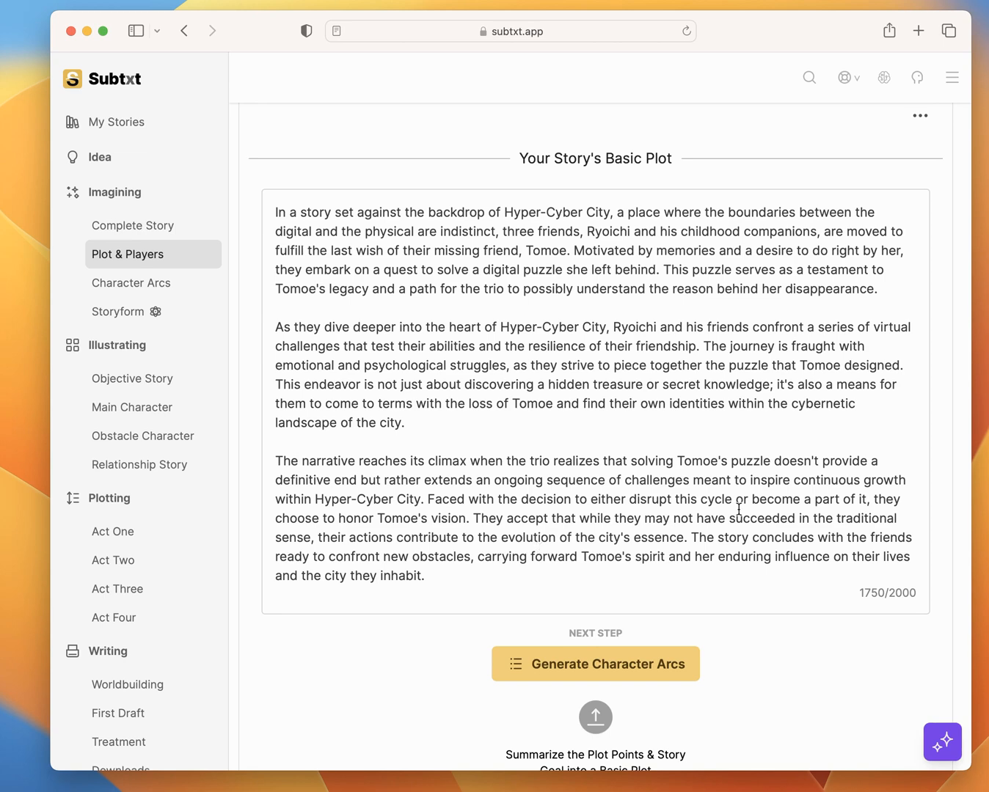
left_click(130, 311)
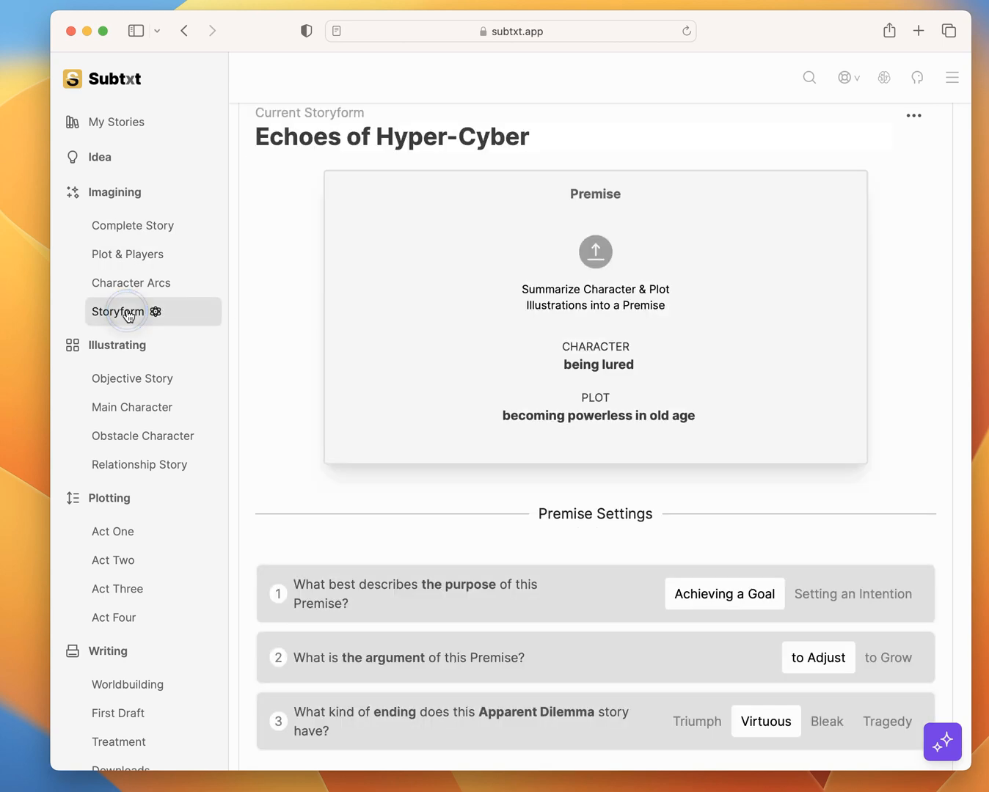
scroll(623, 430, "down", 1)
scroll(623, 430, "down", 15)
scroll(638, 453, "up", 5)
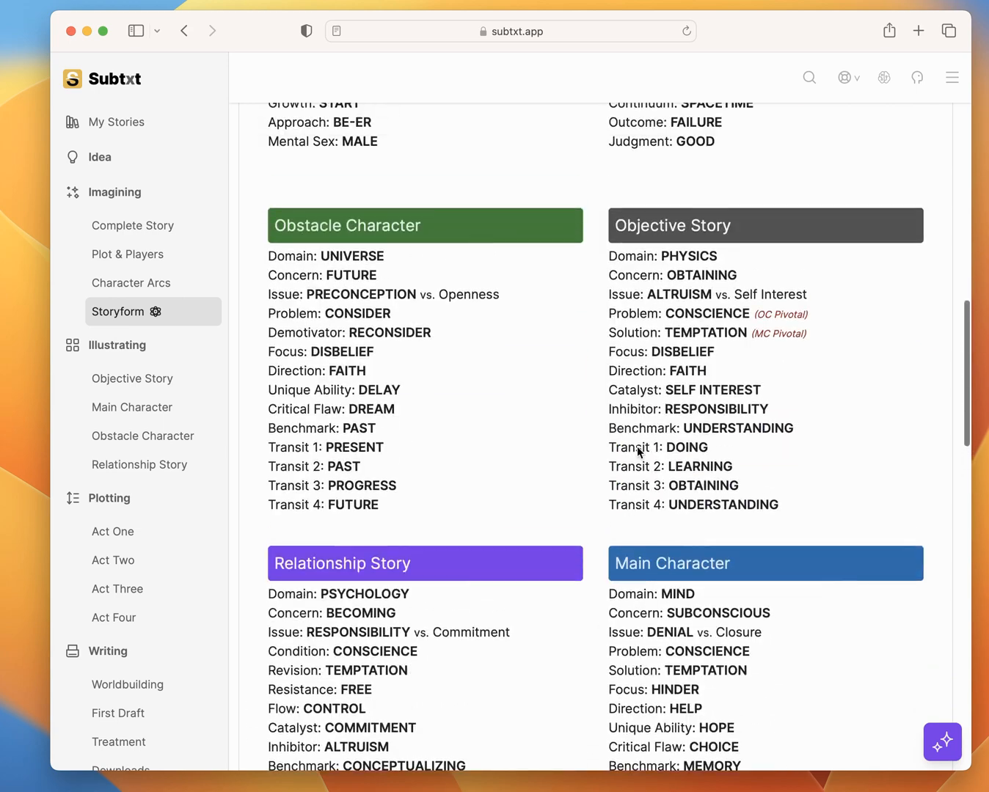
scroll(593, 473, "up", 5)
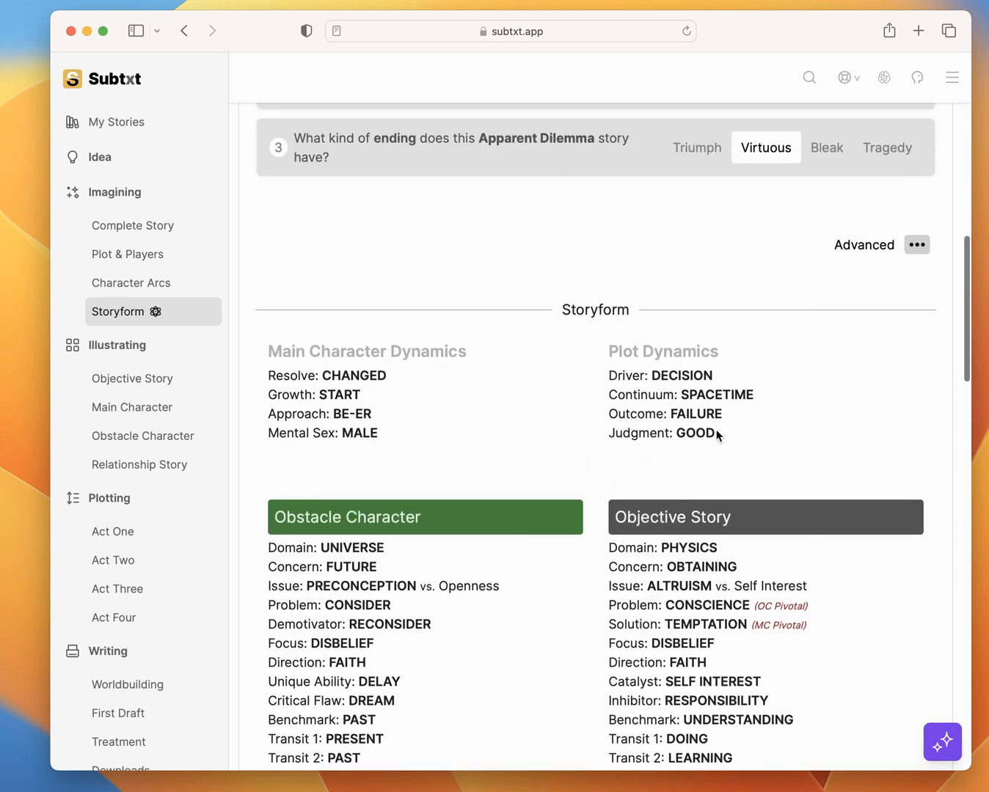
In Plot & Players, open the initial event that sets the Objective Story into motion and read its Decision illustration and storytelling.
left_click(132, 257)
scroll(476, 312, "up", 10)
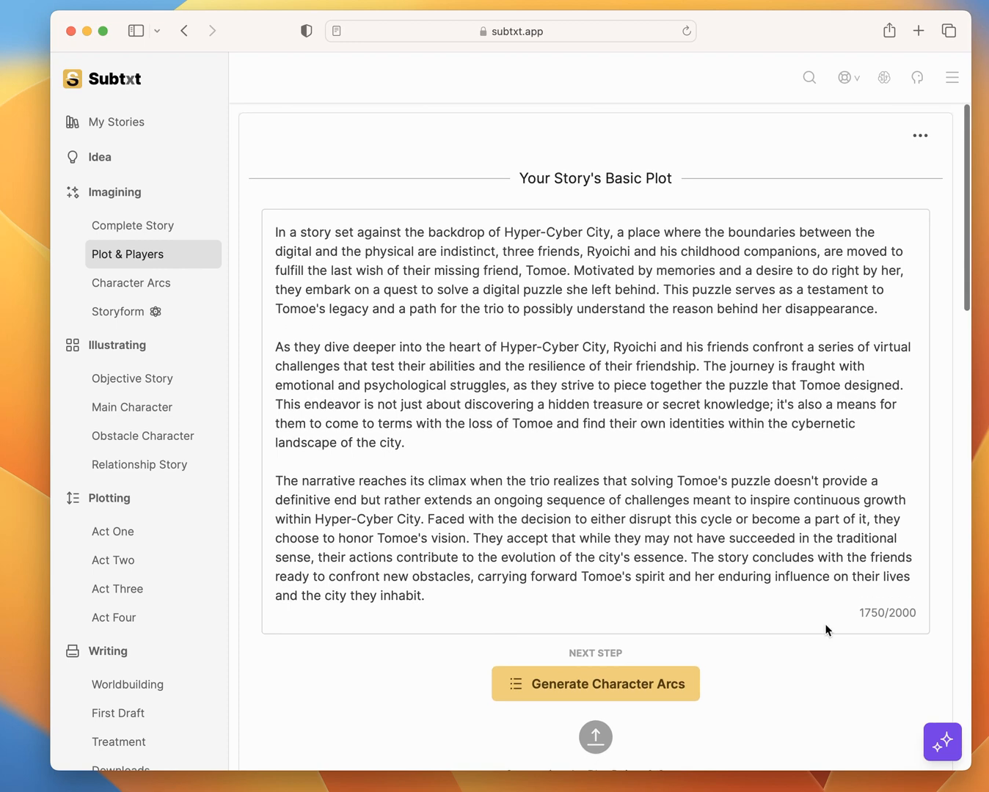
scroll(825, 628, "down", 3)
scroll(825, 629, "down", 5)
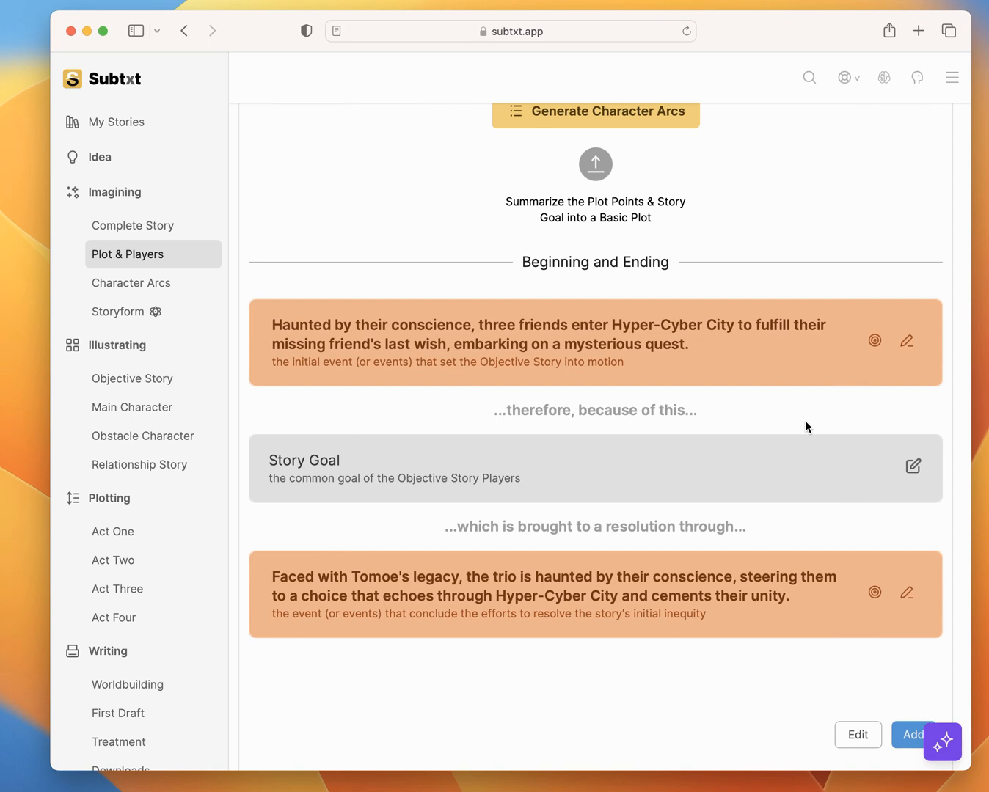
left_click(907, 340)
scroll(720, 490, "down", 2)
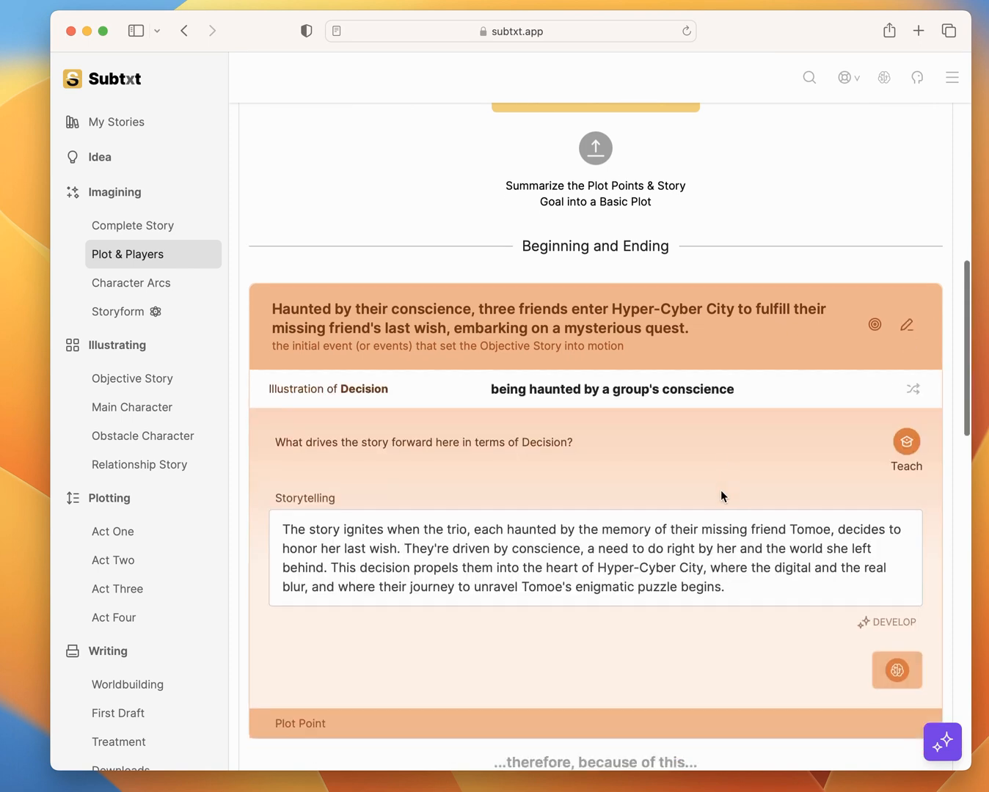
triple_click(629, 523)
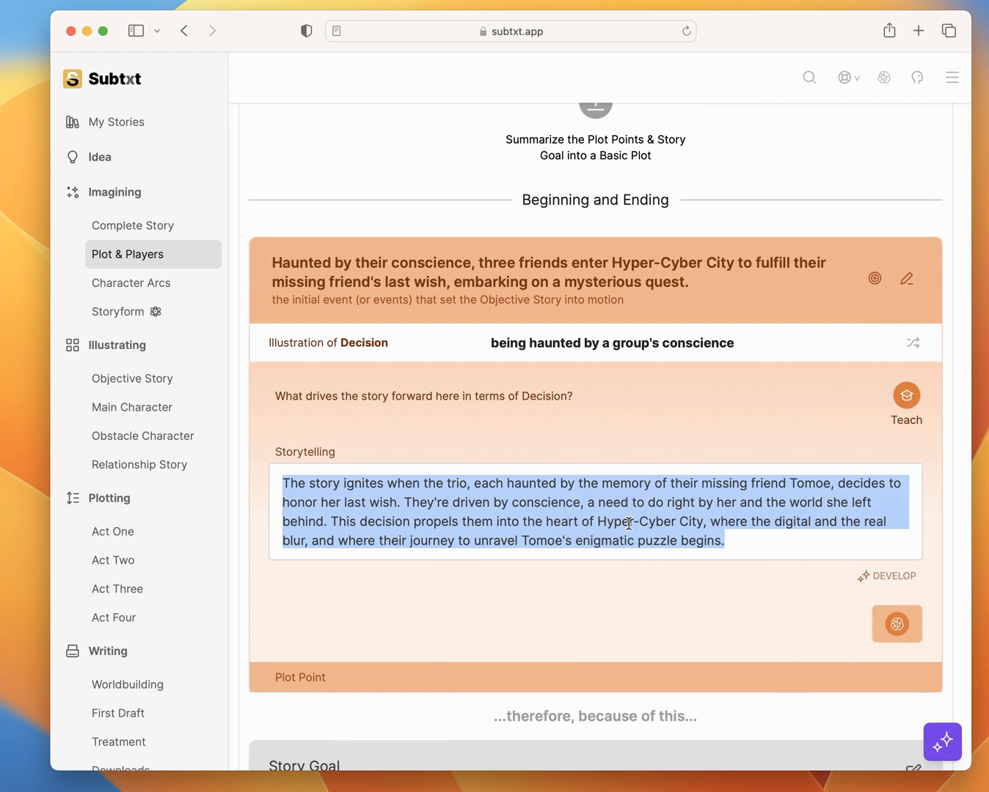
left_click(693, 590)
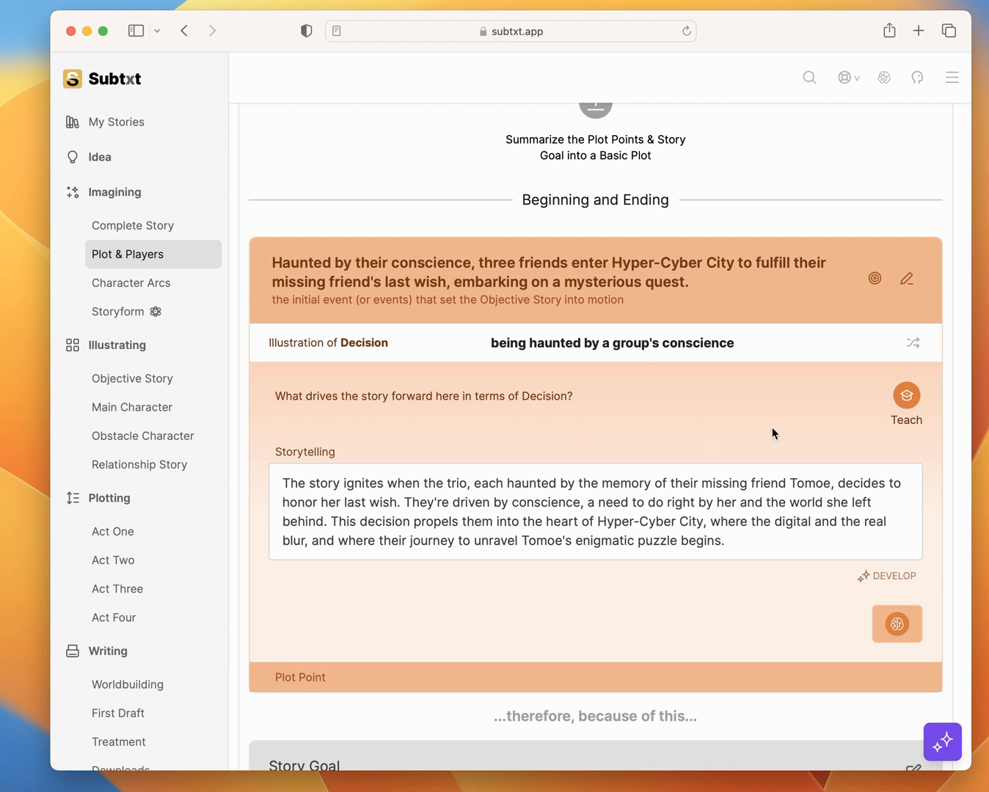
Open the Story Goal in Plot & Players and read its Obtaining illustration and storytelling.
scroll(771, 428, "down", 5)
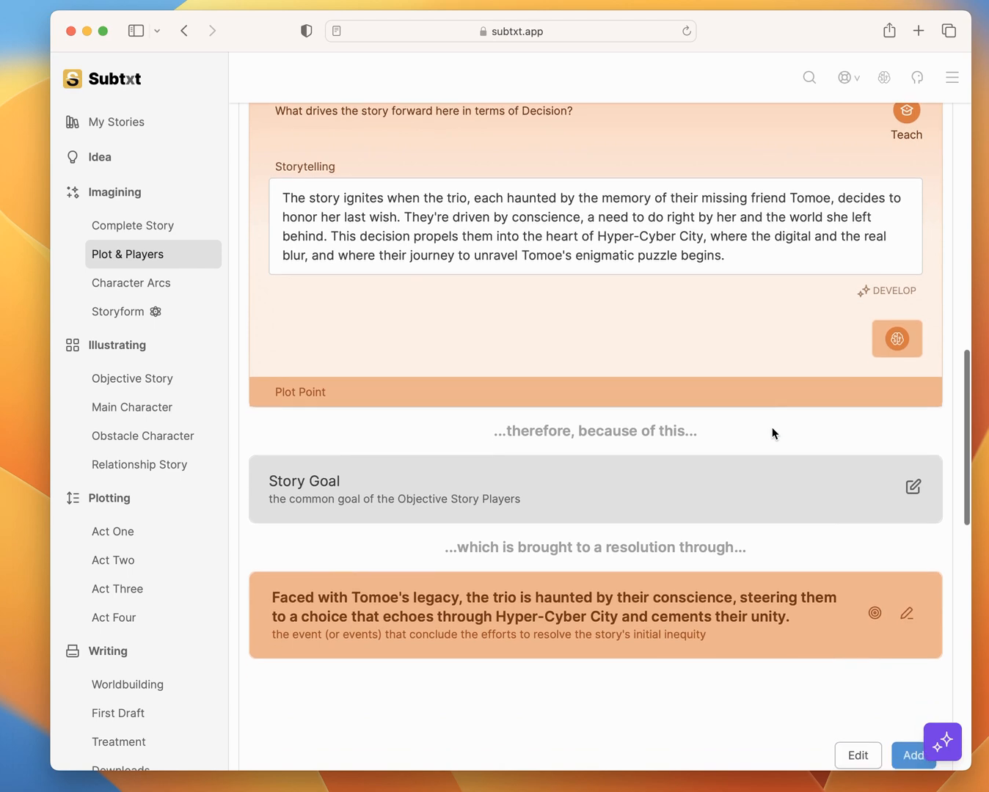
left_click(911, 488)
scroll(704, 486, "down", 3)
scroll(704, 491, "down", 1)
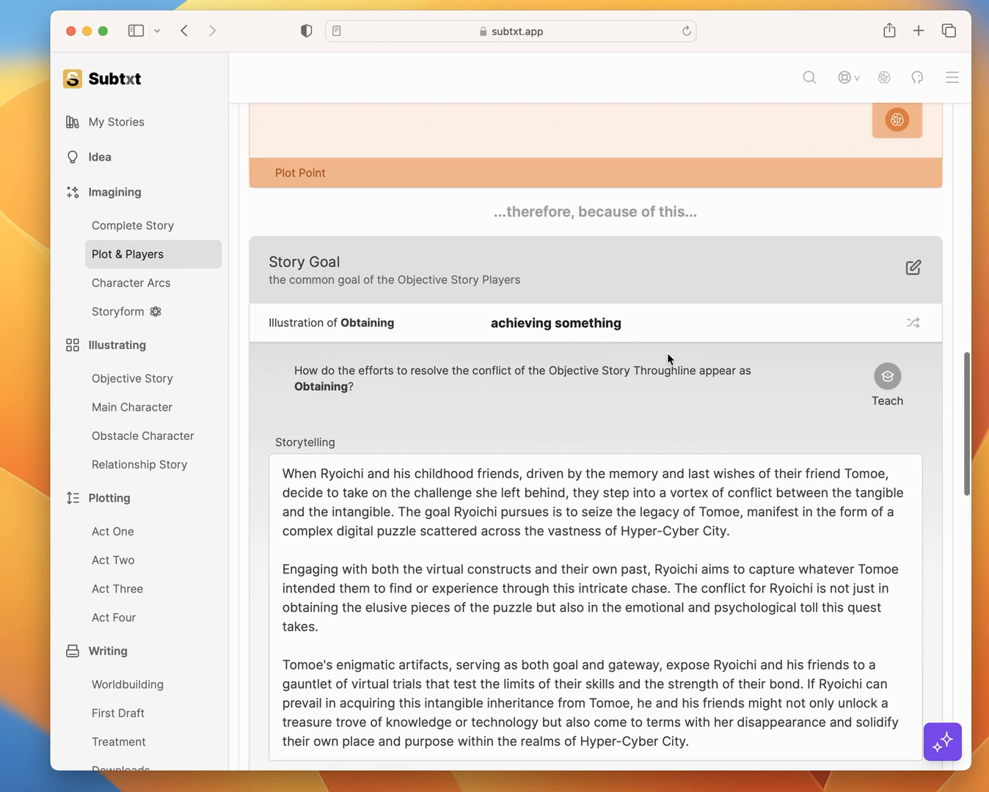
scroll(667, 353, "down", 2)
scroll(668, 358, "up", 1)
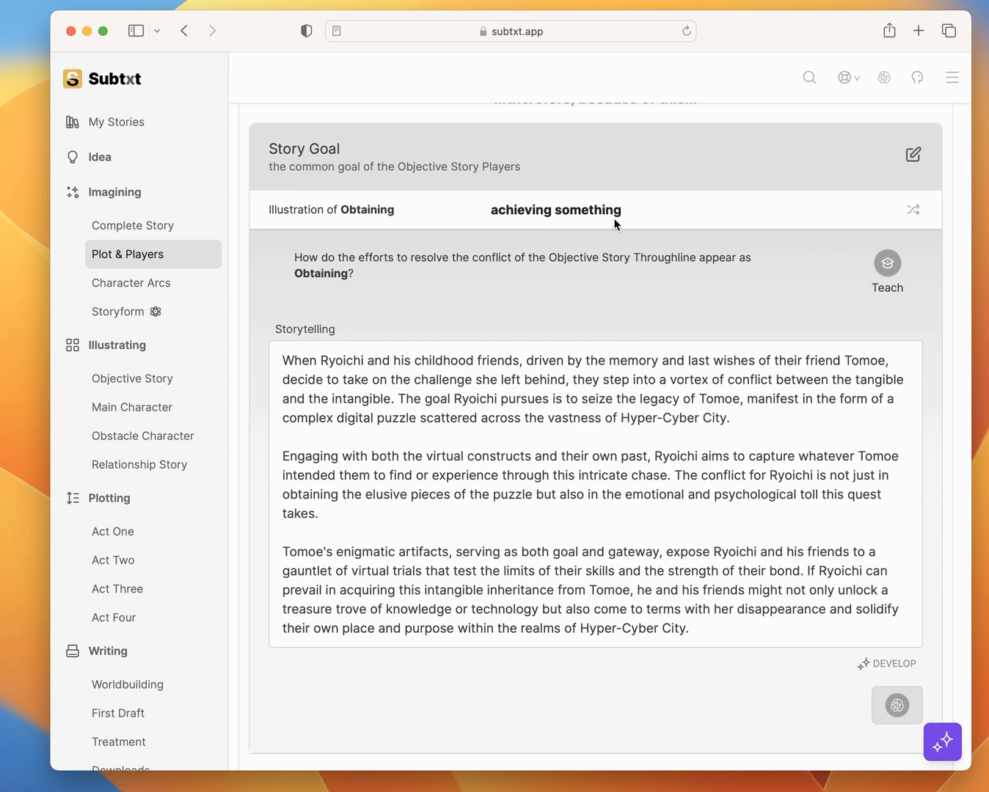
Browse the alternative illustrations offered for the Story Goal of Obtaining and close the list without choosing one.
left_click(574, 208)
scroll(562, 366, "down", 10)
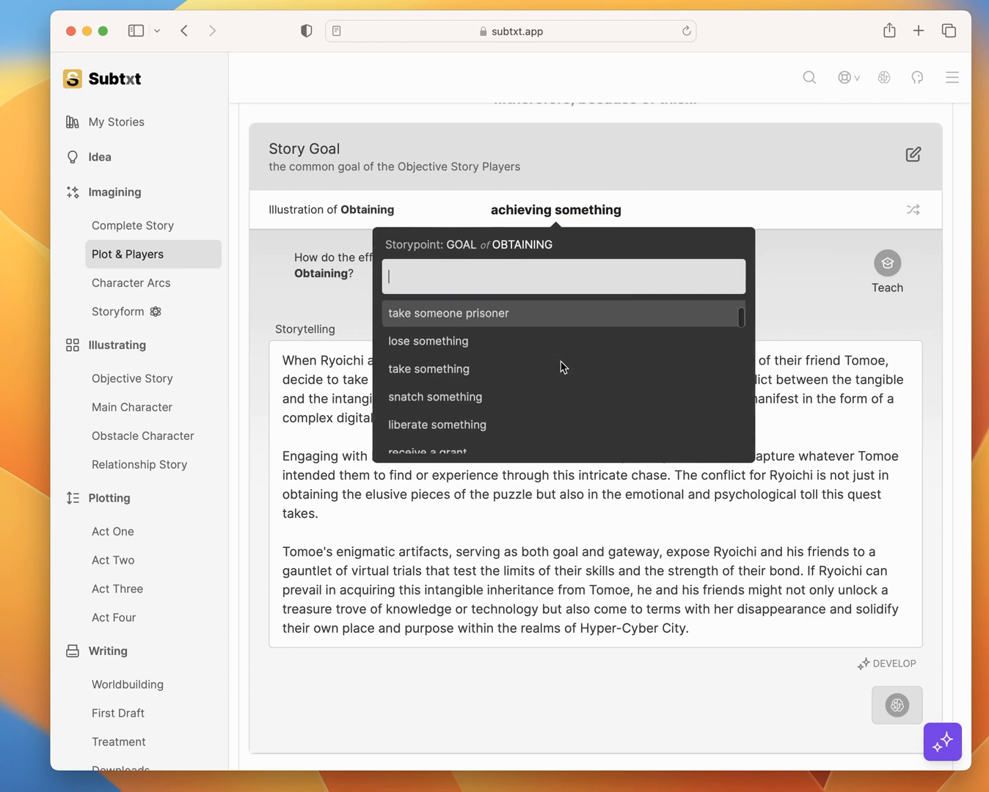
scroll(562, 366, "down", 8)
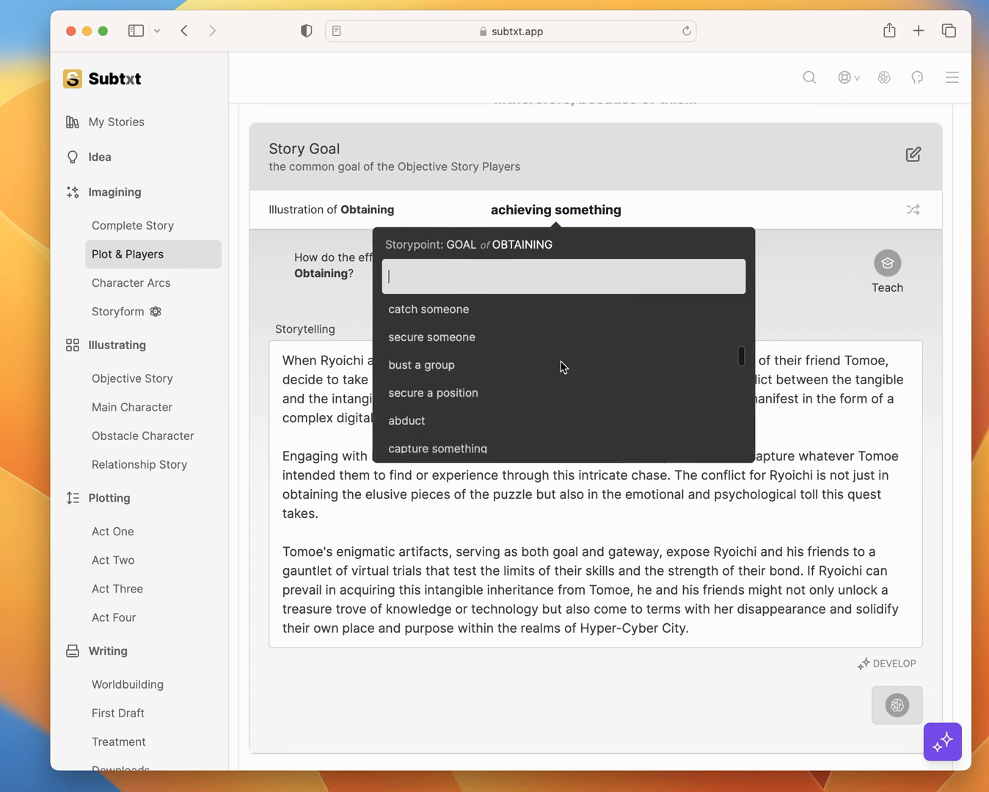
scroll(562, 367, "down", 5)
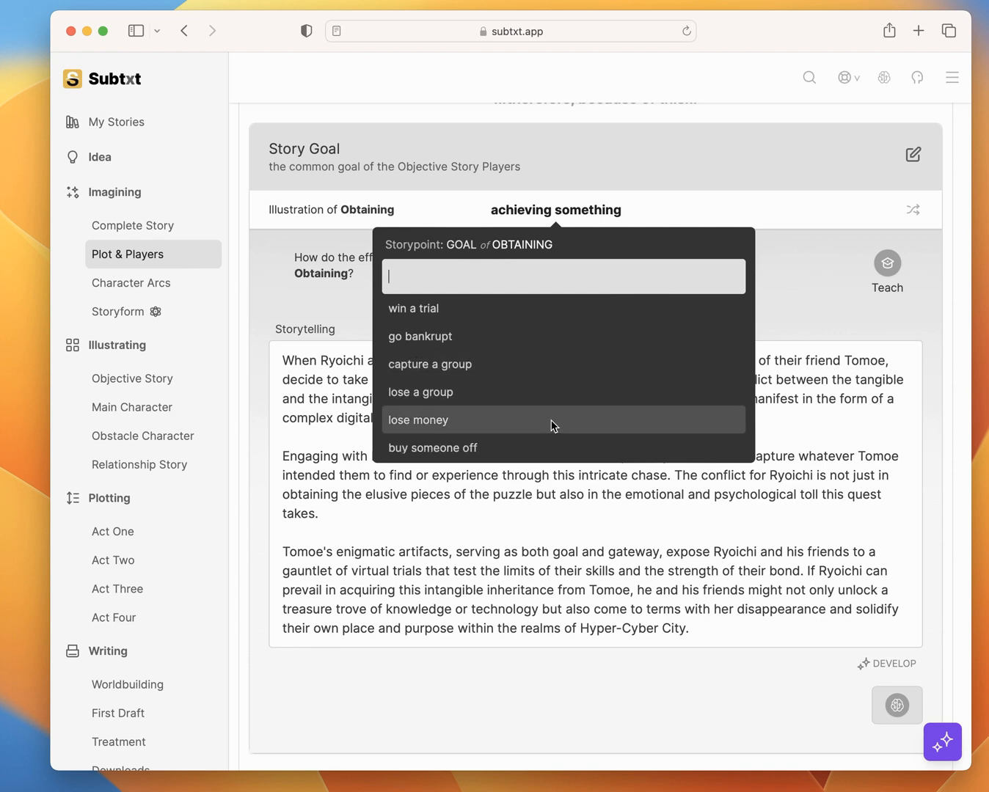
scroll(597, 382, "down", 2)
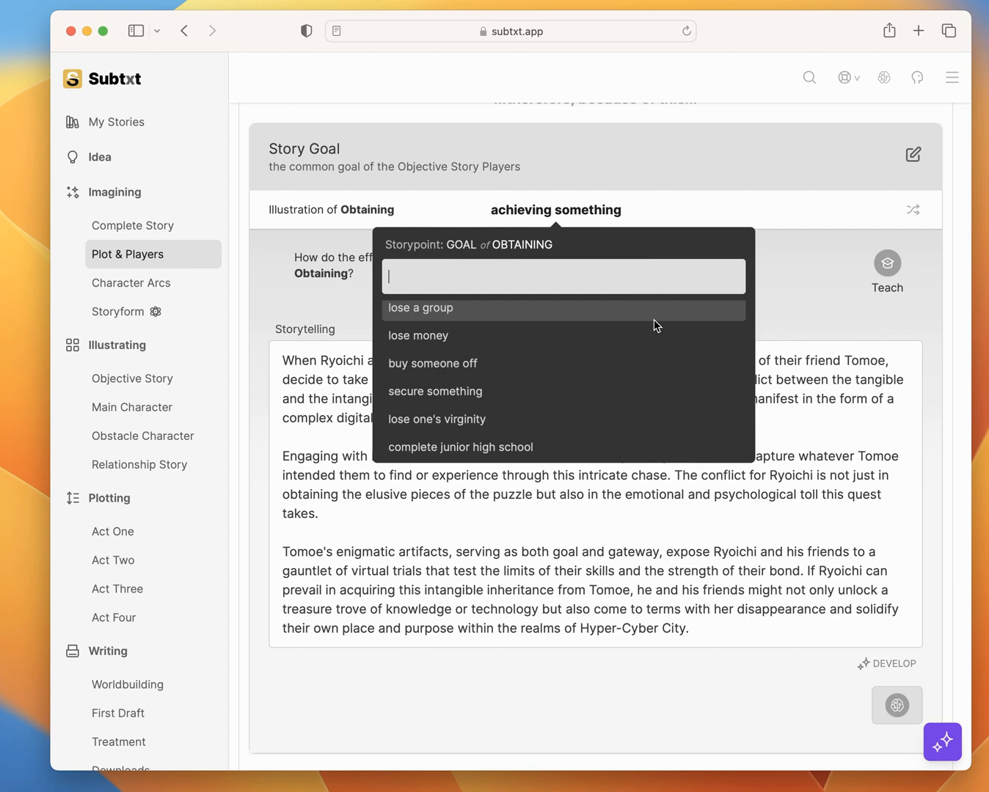
left_click(806, 303)
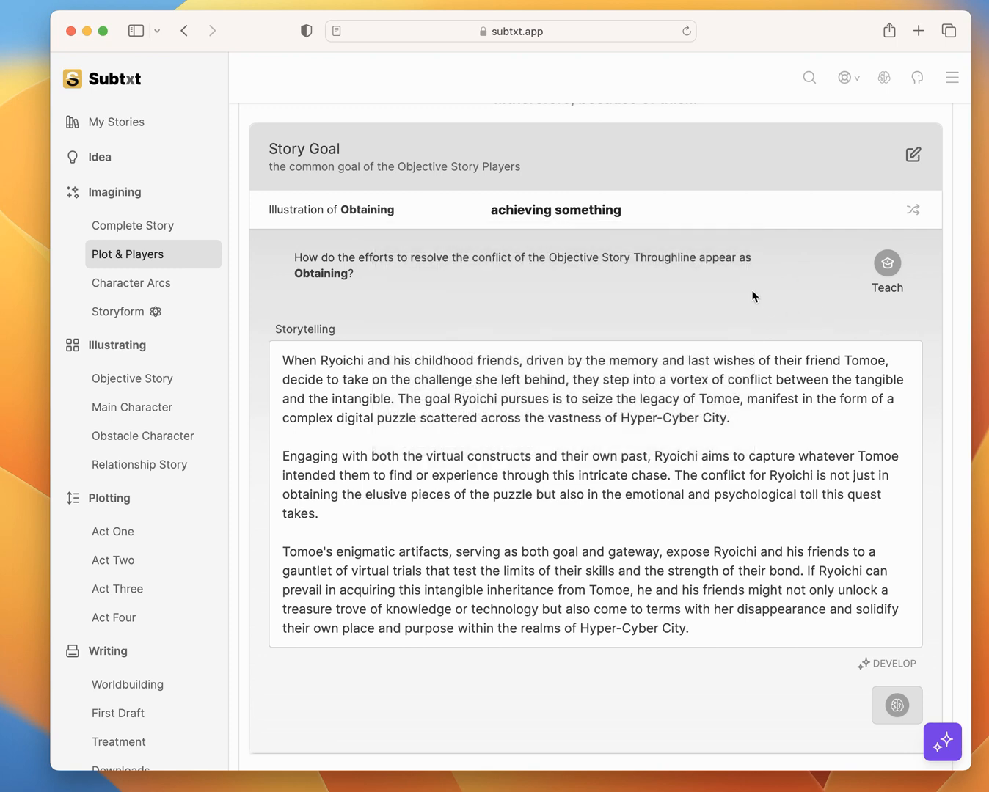
Reopen the Goal of Obtaining illustration choices, examine the options for a more specific goal, and dismiss them.
scroll(751, 295, "up", 3)
scroll(751, 295, "down", 2)
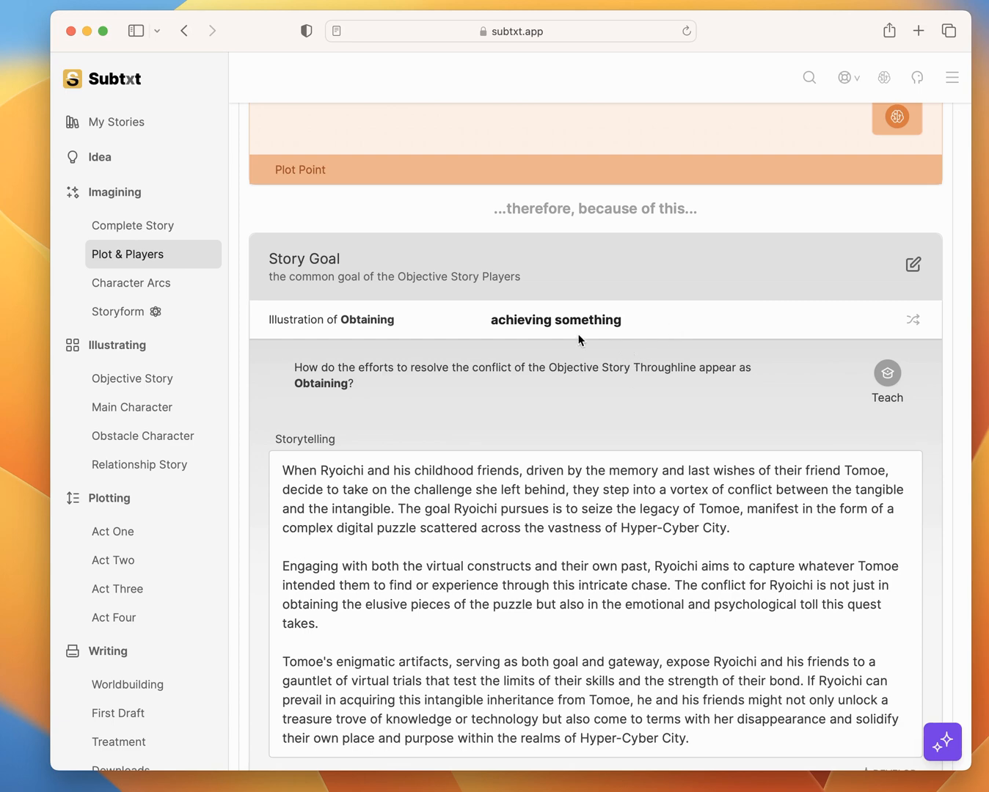
left_click(555, 325)
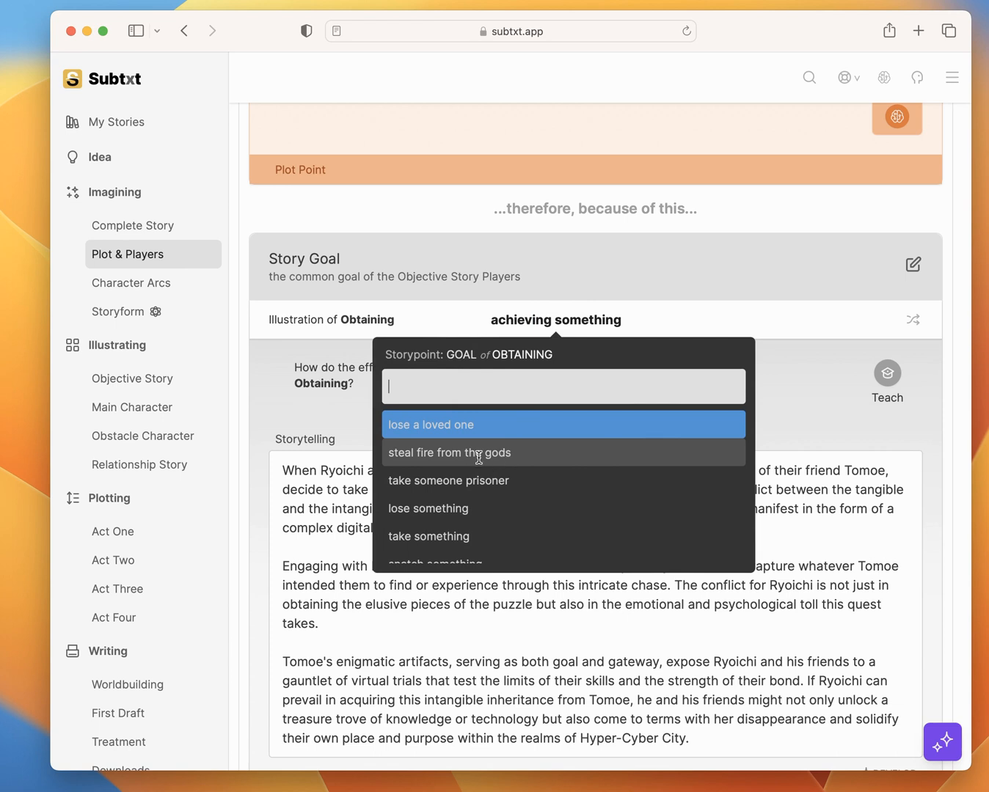
scroll(539, 467, "down", 3)
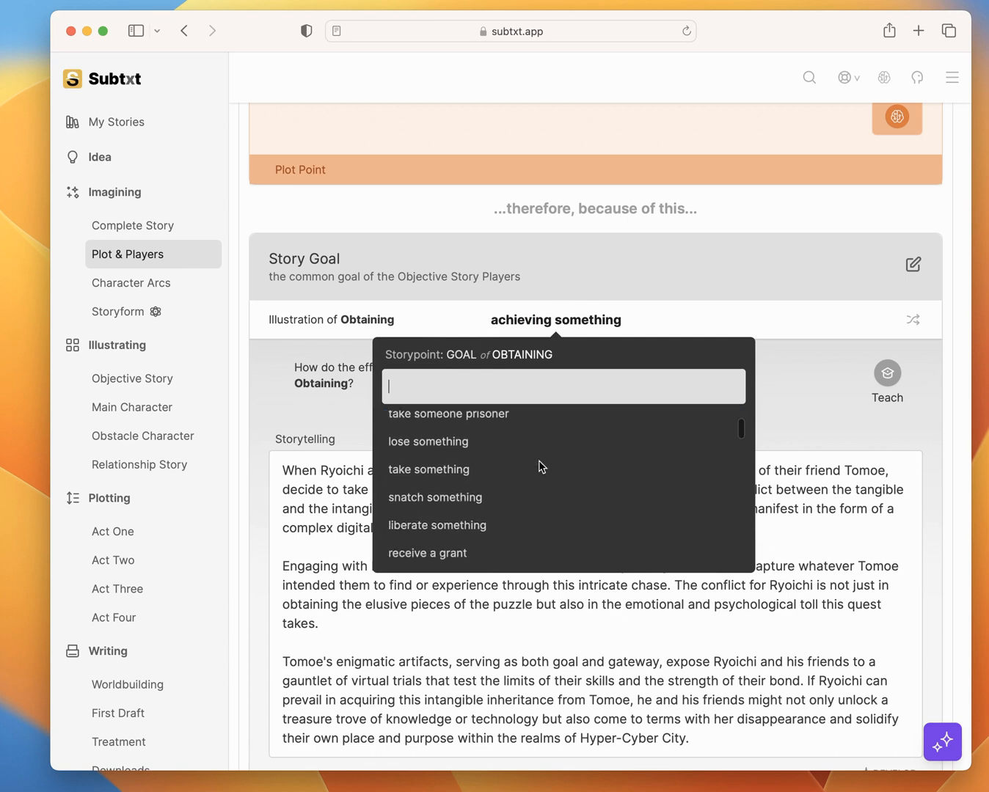
scroll(545, 499, "down", 5)
scroll(545, 498, "down", 1)
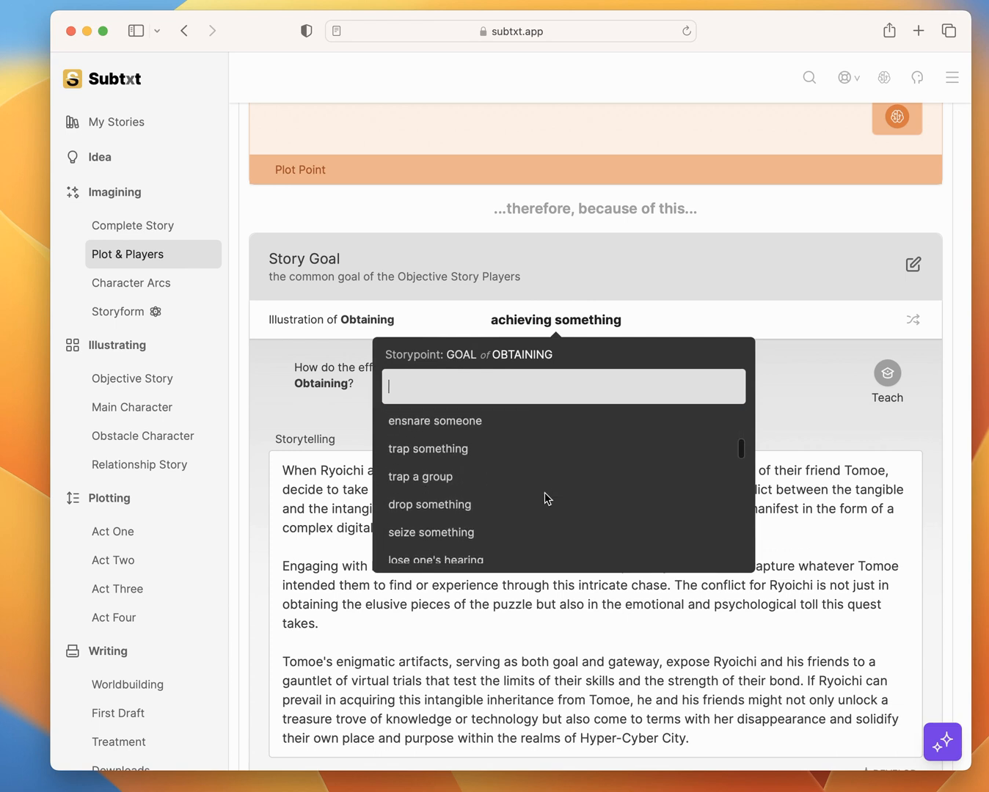
scroll(579, 533, "down", 4)
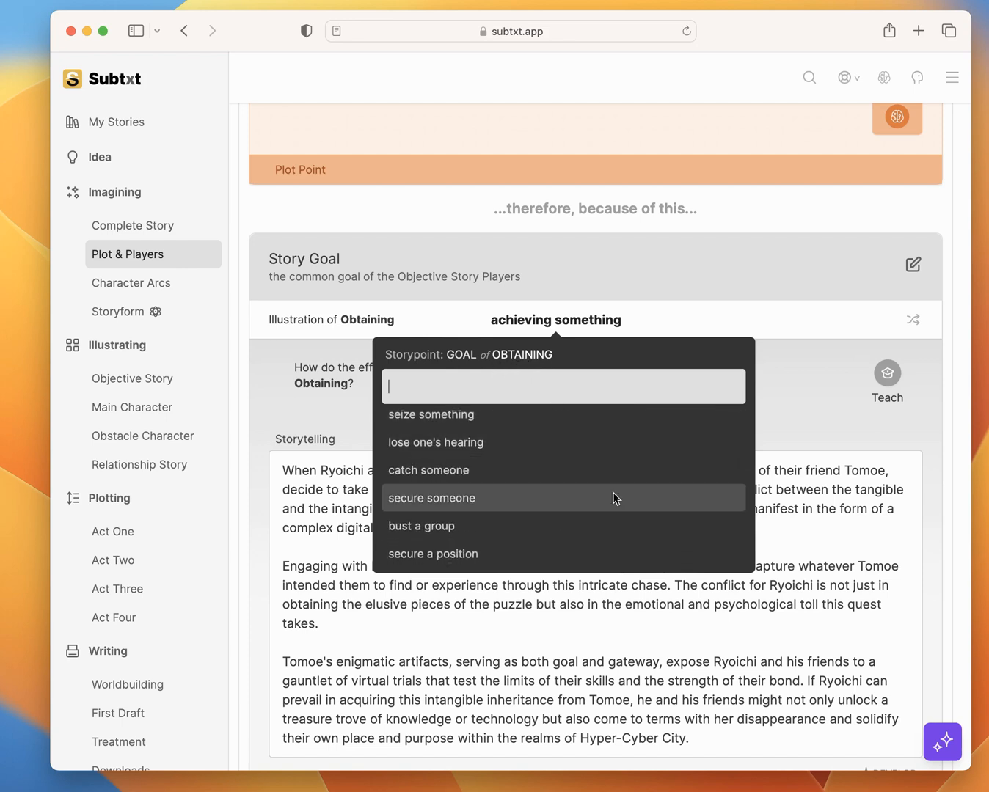
scroll(615, 514, "down", 3)
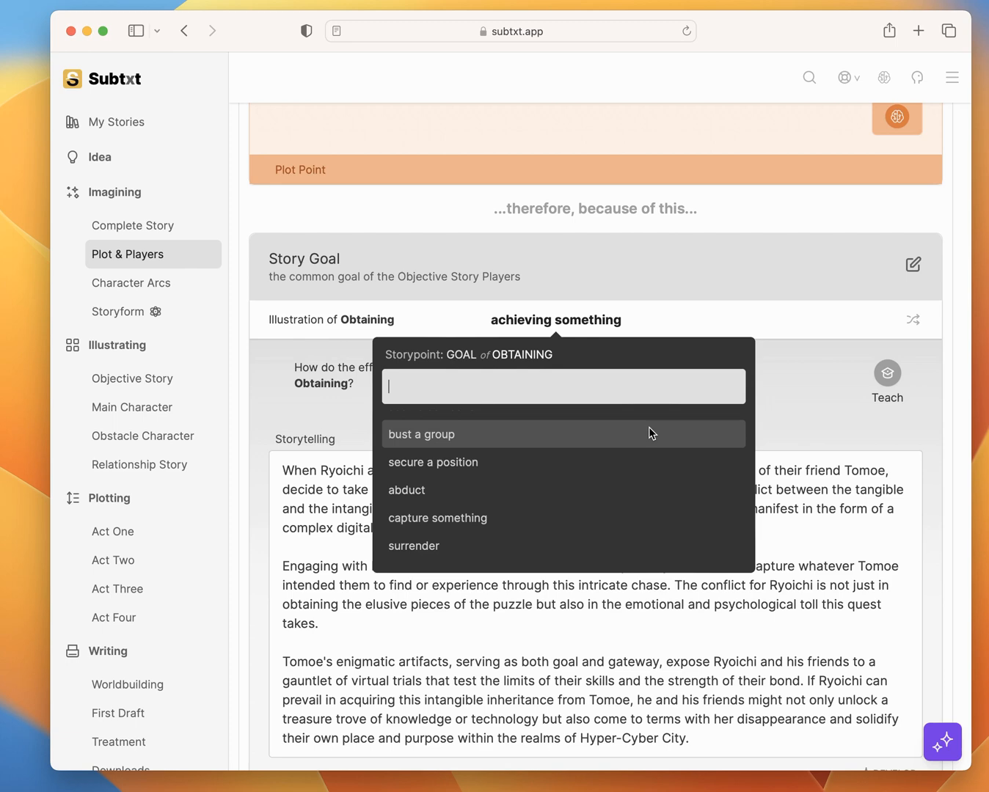
left_click(754, 261)
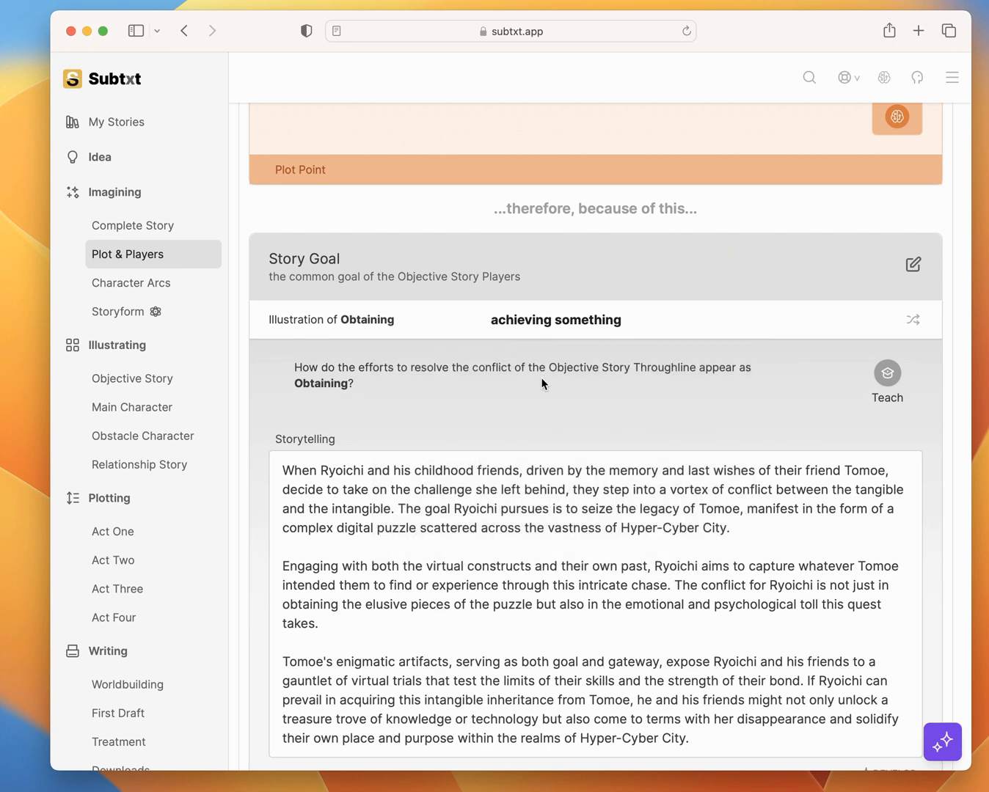
Read through all three paragraphs of the Story Goal's storytelling.
scroll(724, 415, "down", 3)
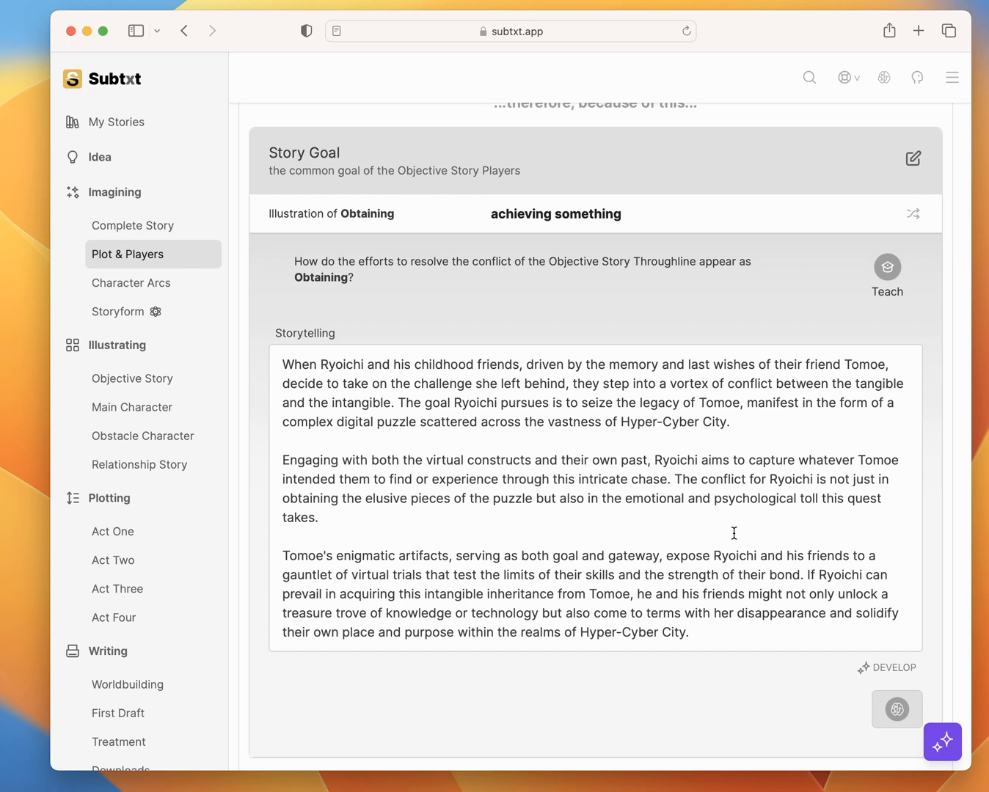
scroll(731, 531, "down", 4)
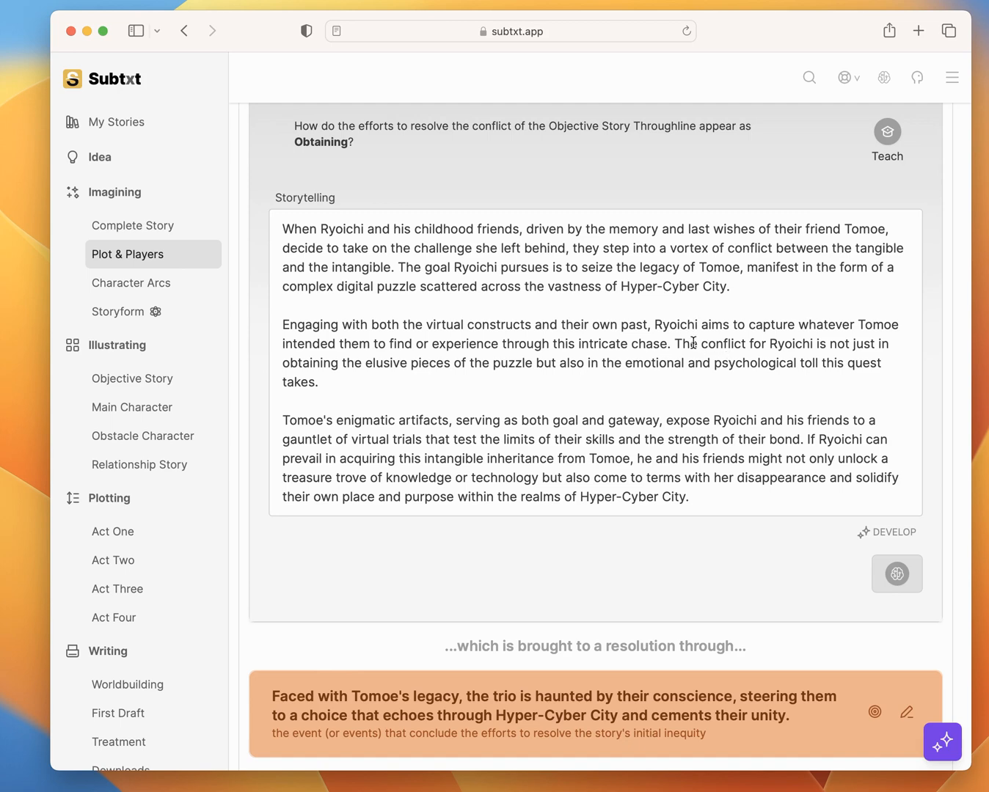
scroll(692, 341, "up", 2)
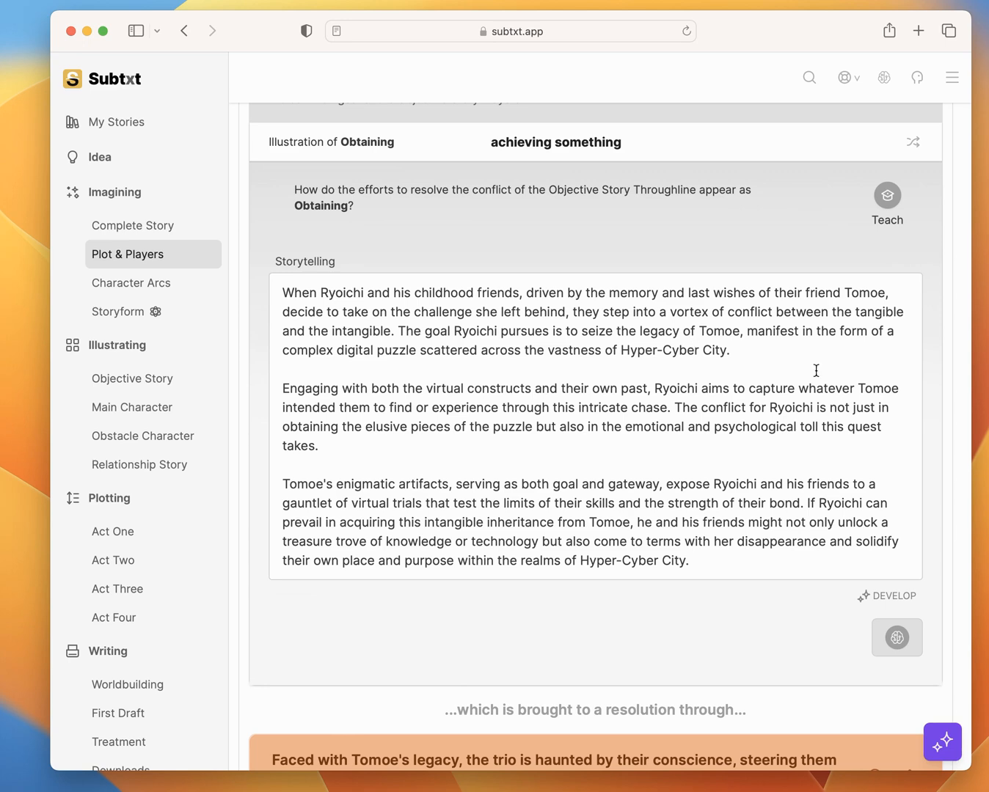
Open the event that concludes the efforts to resolve the initial inequity and compare it with the initial event.
scroll(816, 371, "down", 10)
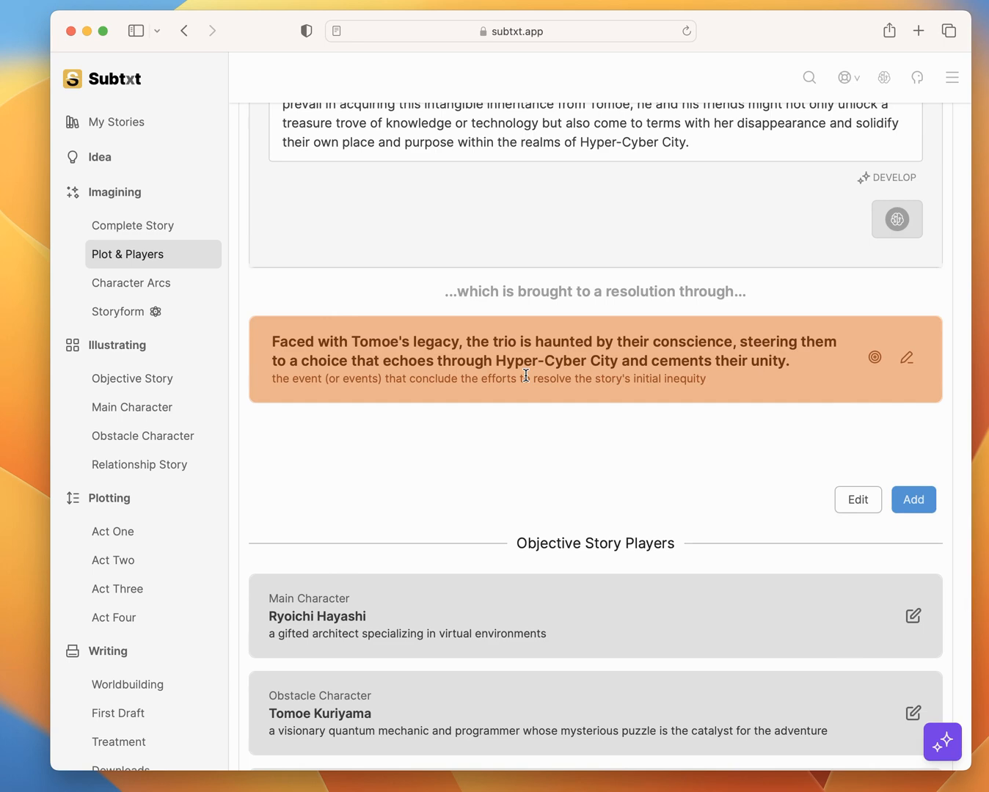
left_click(906, 359)
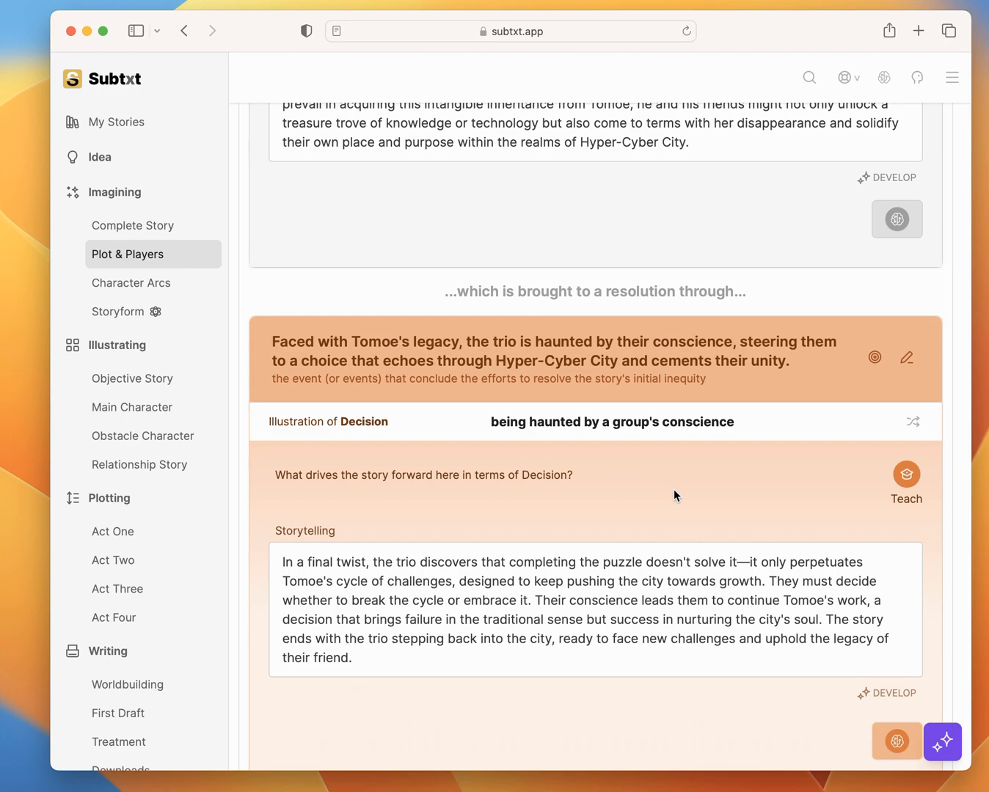
scroll(673, 490, "up", 10)
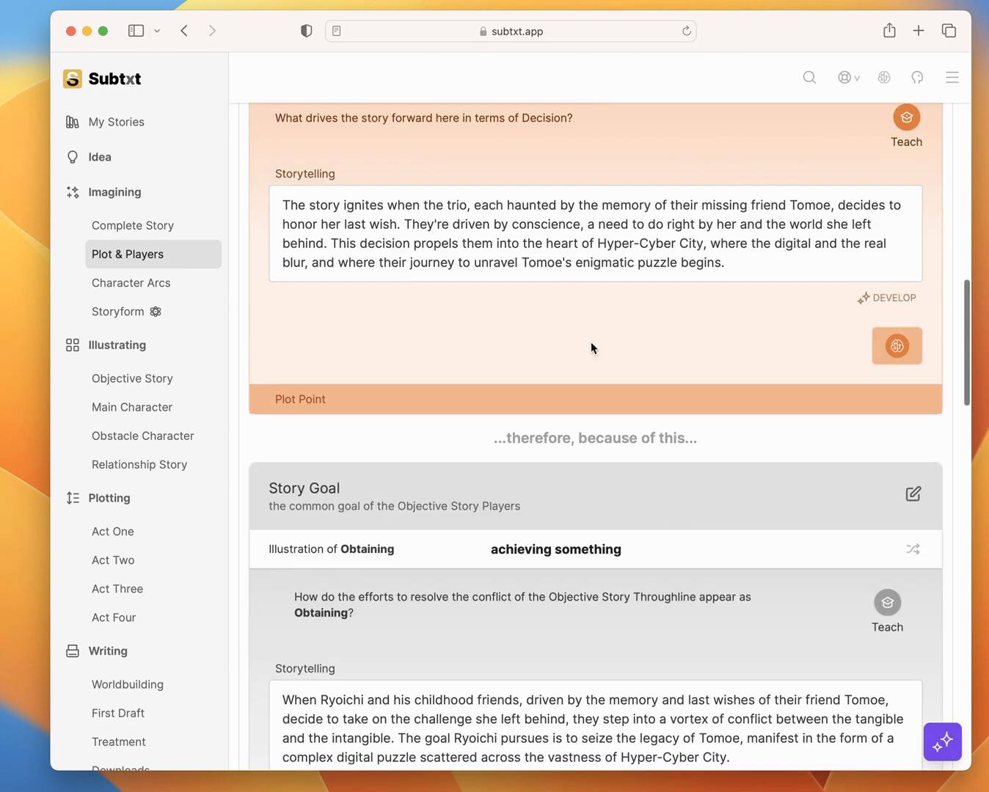
scroll(591, 343, "up", 5)
scroll(667, 463, "down", 18)
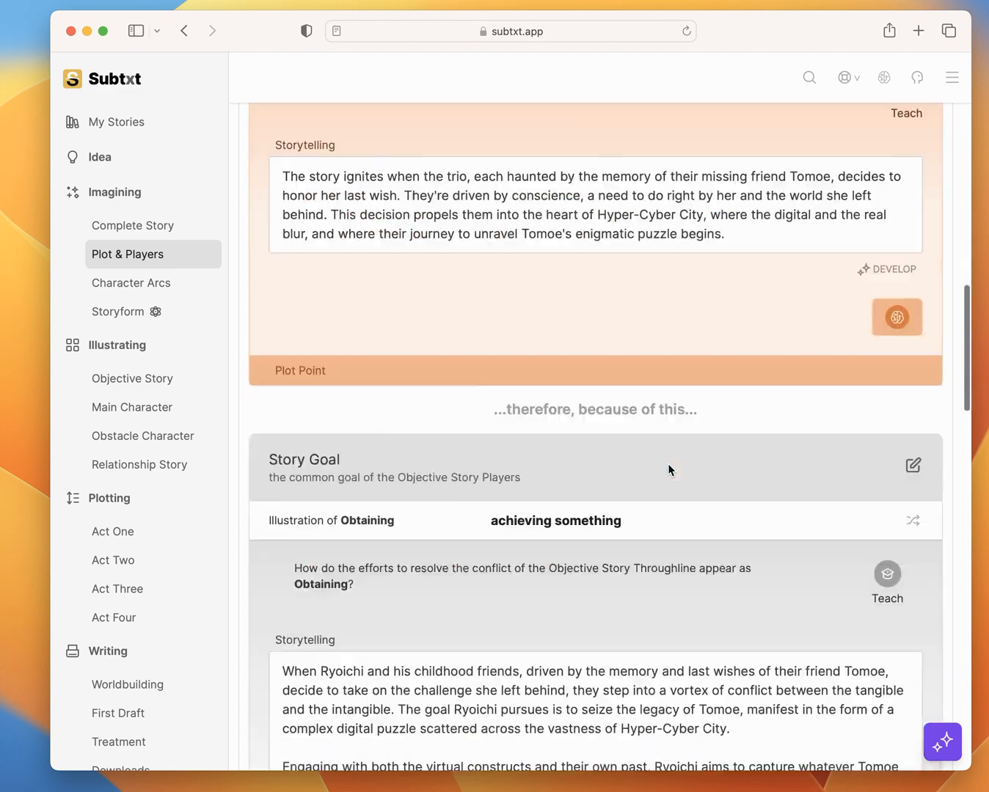
scroll(668, 488, "up", 3)
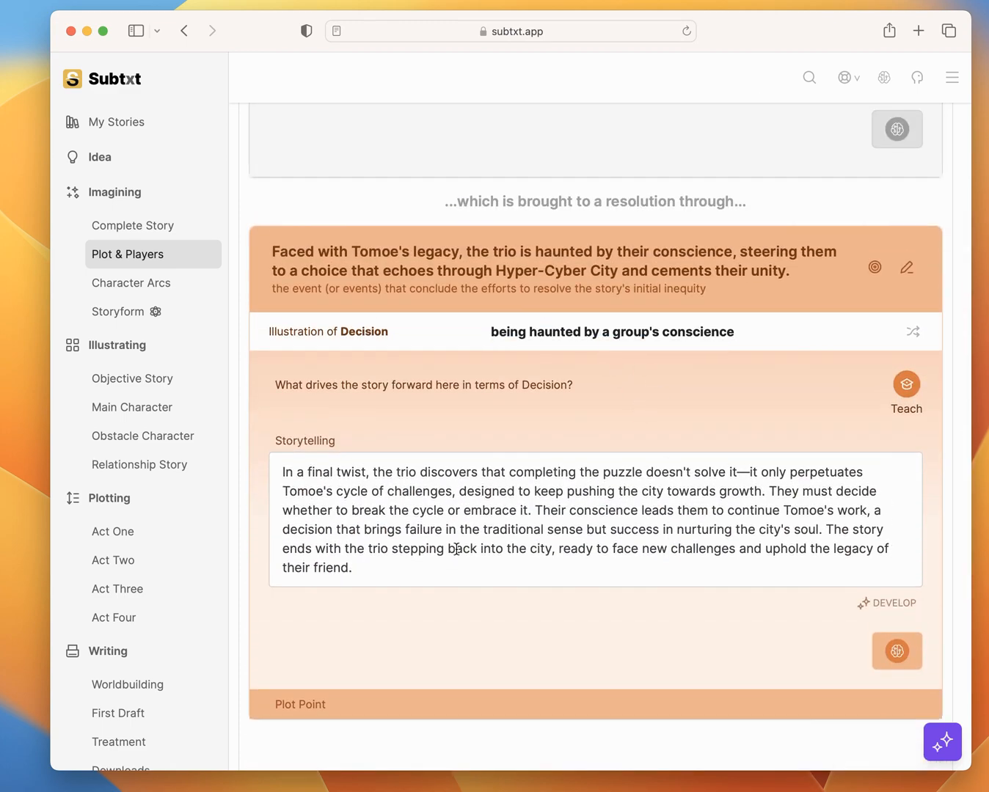
Compare the Story Goal's storytelling with the concluding event's storytelling to see how the goal ends in failure.
scroll(455, 548, "up", 5)
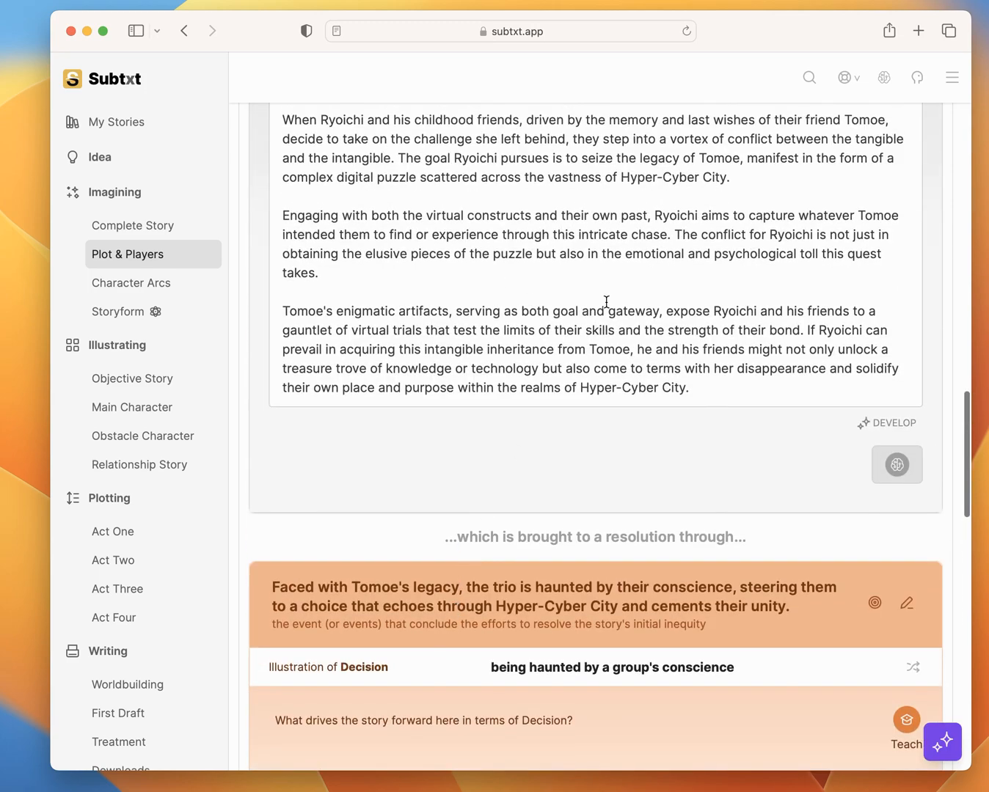
scroll(553, 474, "up", 3)
scroll(562, 384, "down", 4)
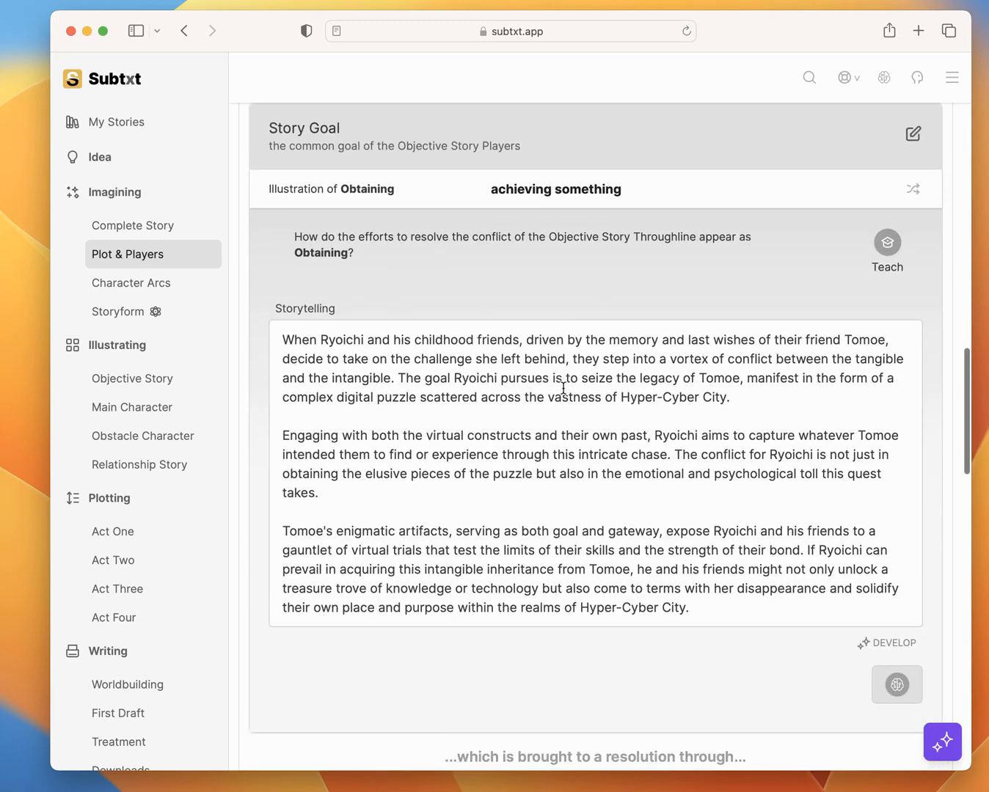
scroll(562, 388, "down", 4)
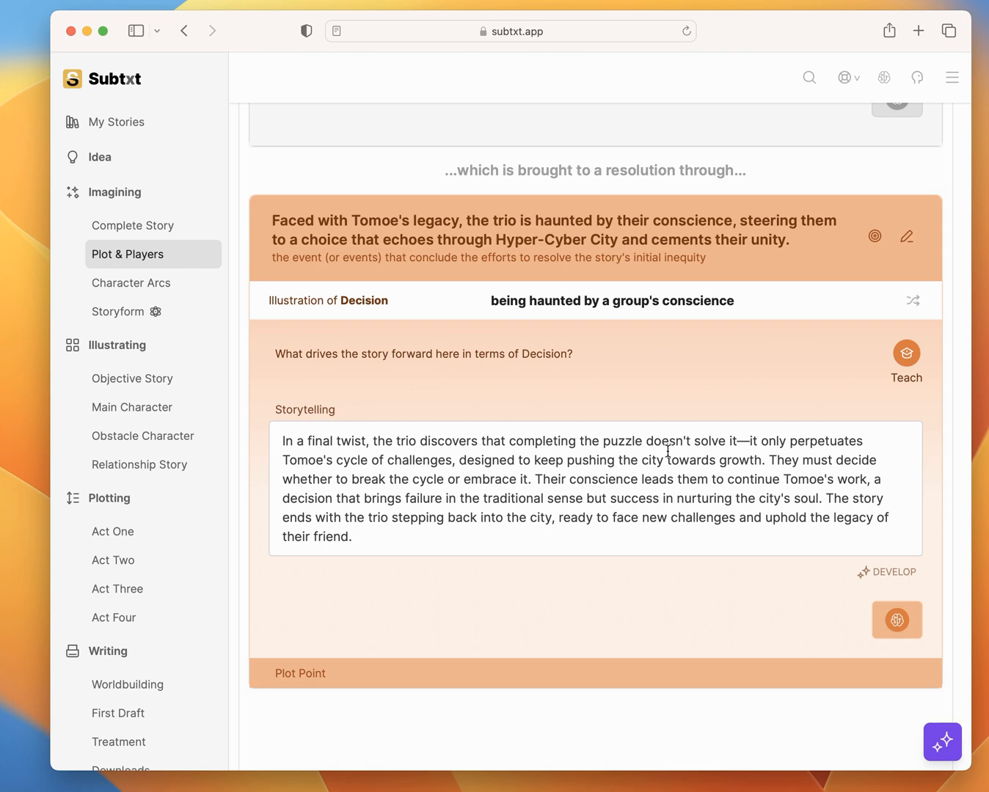
scroll(655, 388, "up", 3)
scroll(655, 385, "down", 3)
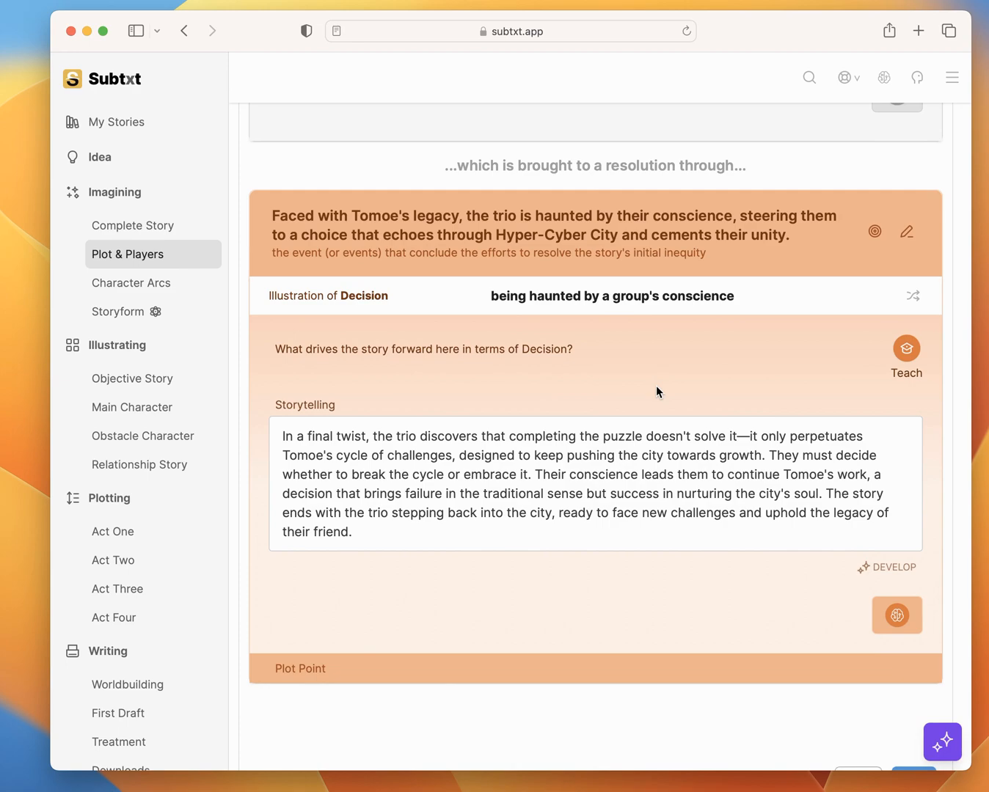
scroll(655, 386, "up", 12)
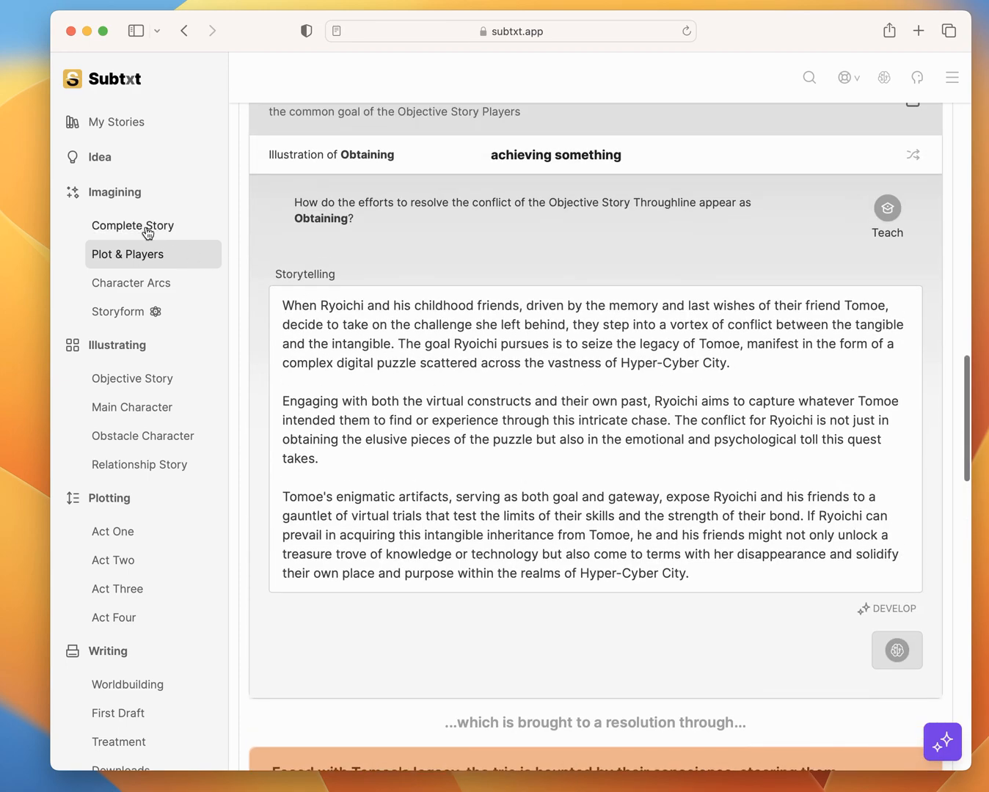
Open the Objective Story Throughline in Complete Story, highlight its storytelling, and check it against the storyform's Premise Settings.
left_click(147, 232)
scroll(411, 410, "down", 5)
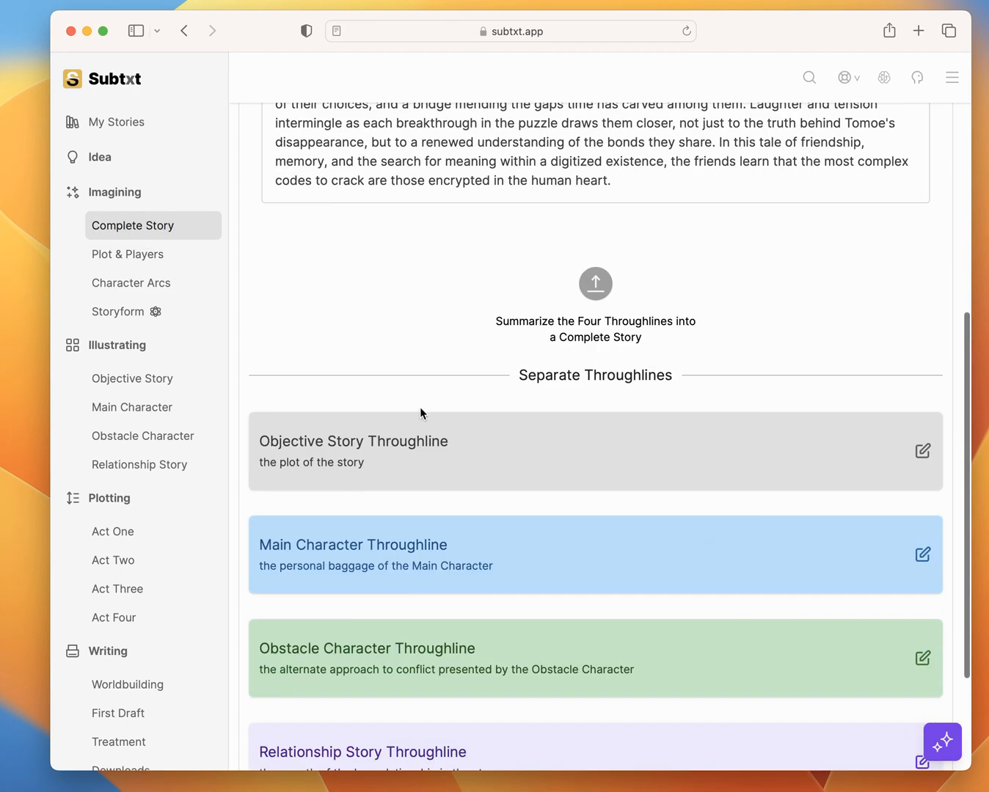
left_click(921, 452)
scroll(730, 556, "down", 2)
triple_click(675, 547)
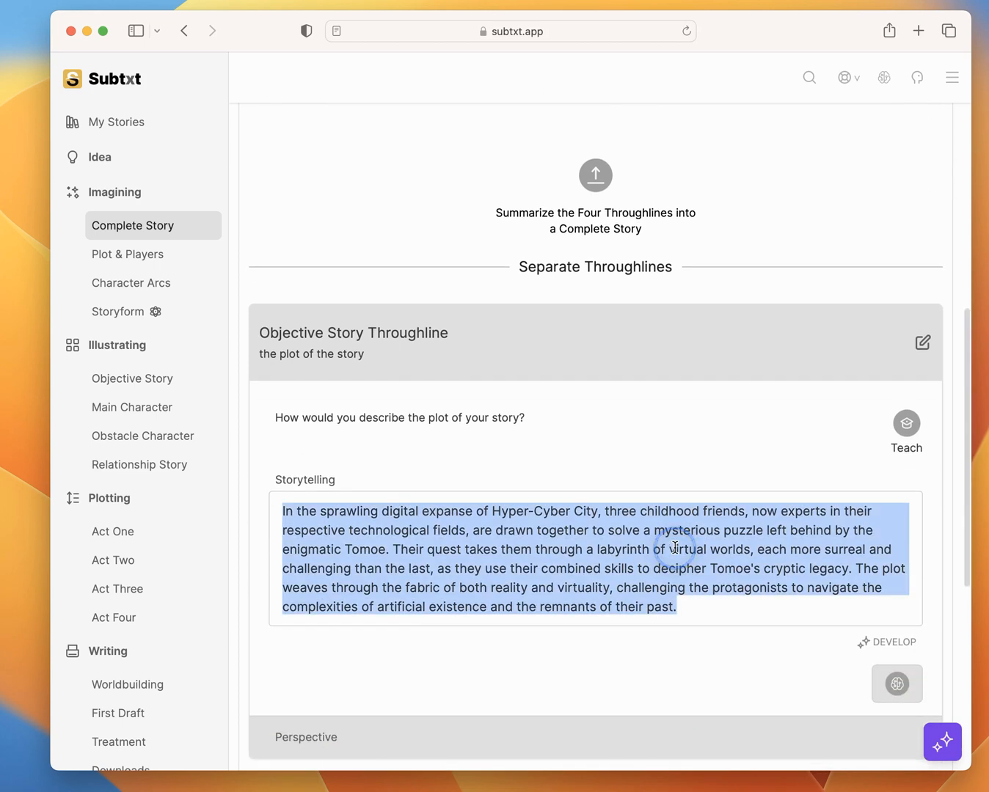
left_click(702, 464)
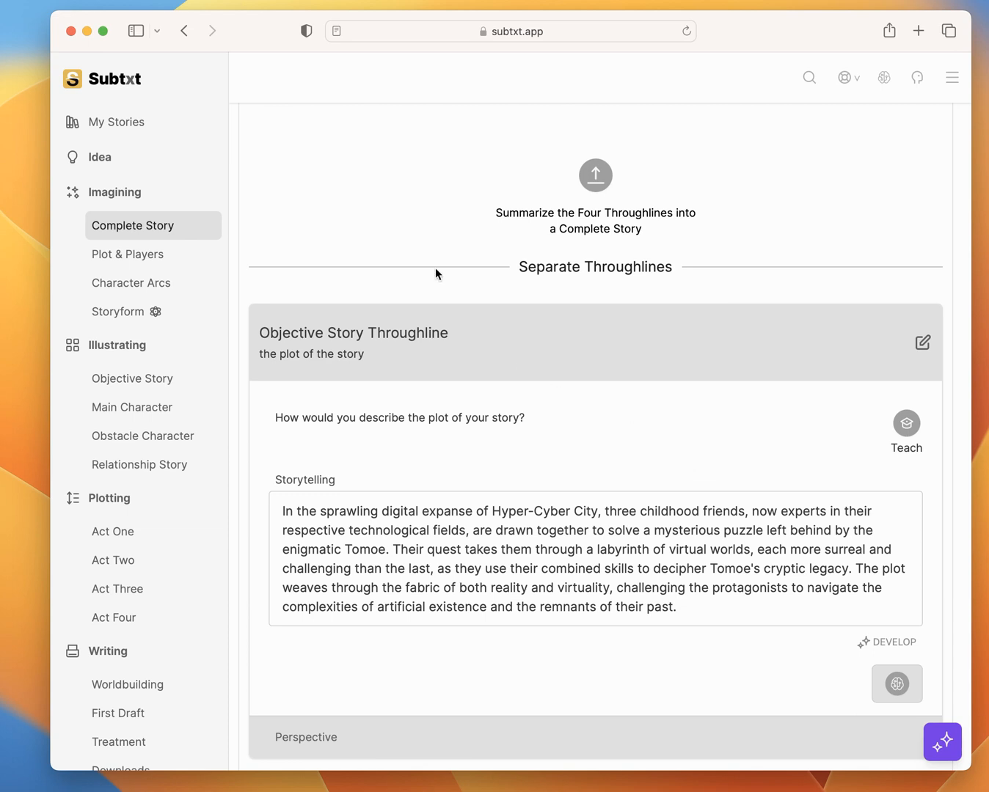
left_click(124, 311)
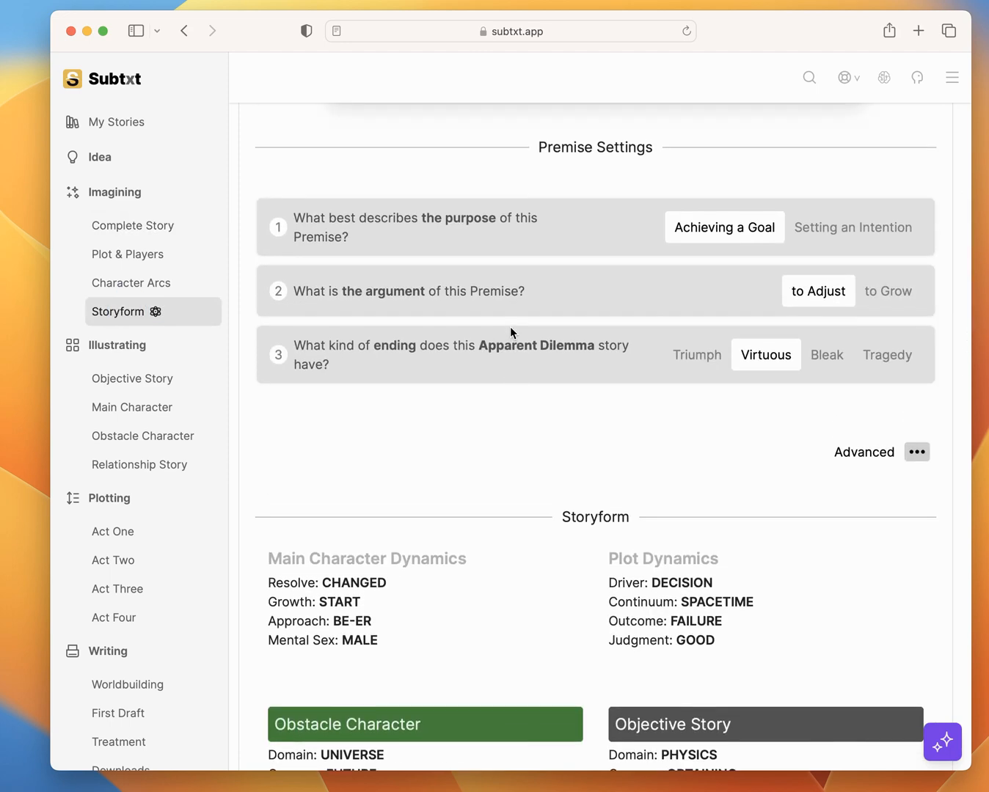
Return to Plot & Players and collapse the initial and concluding events under Beginning and Ending.
left_click(134, 262)
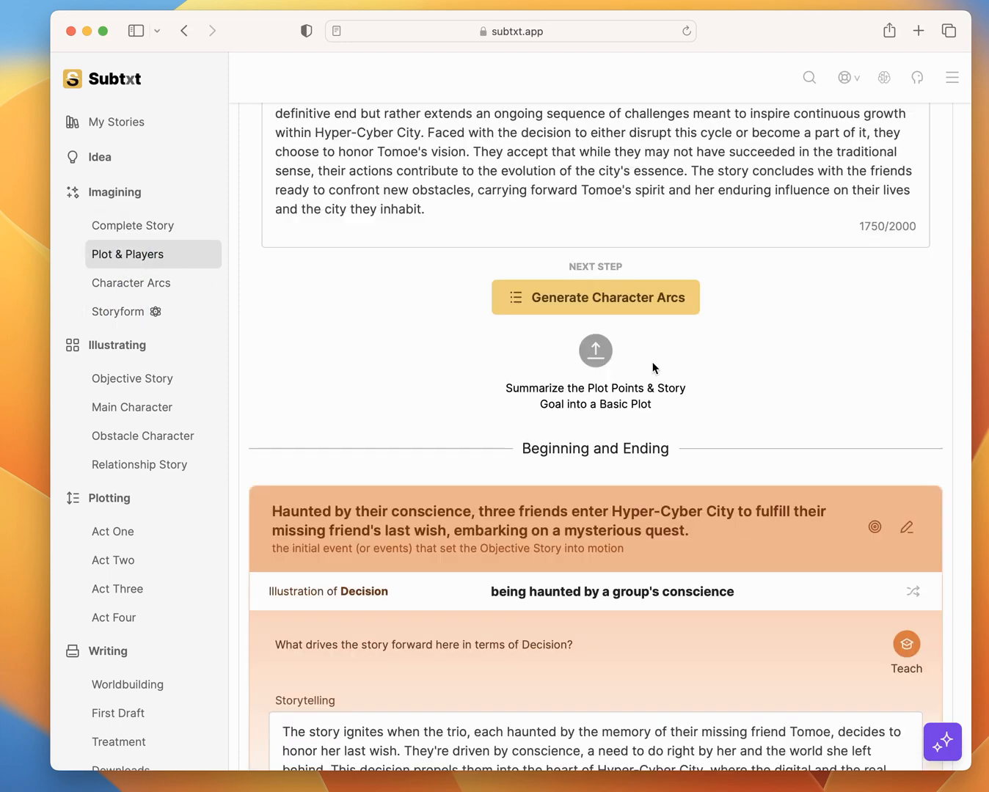
scroll(653, 368, "down", 3)
left_click(907, 396)
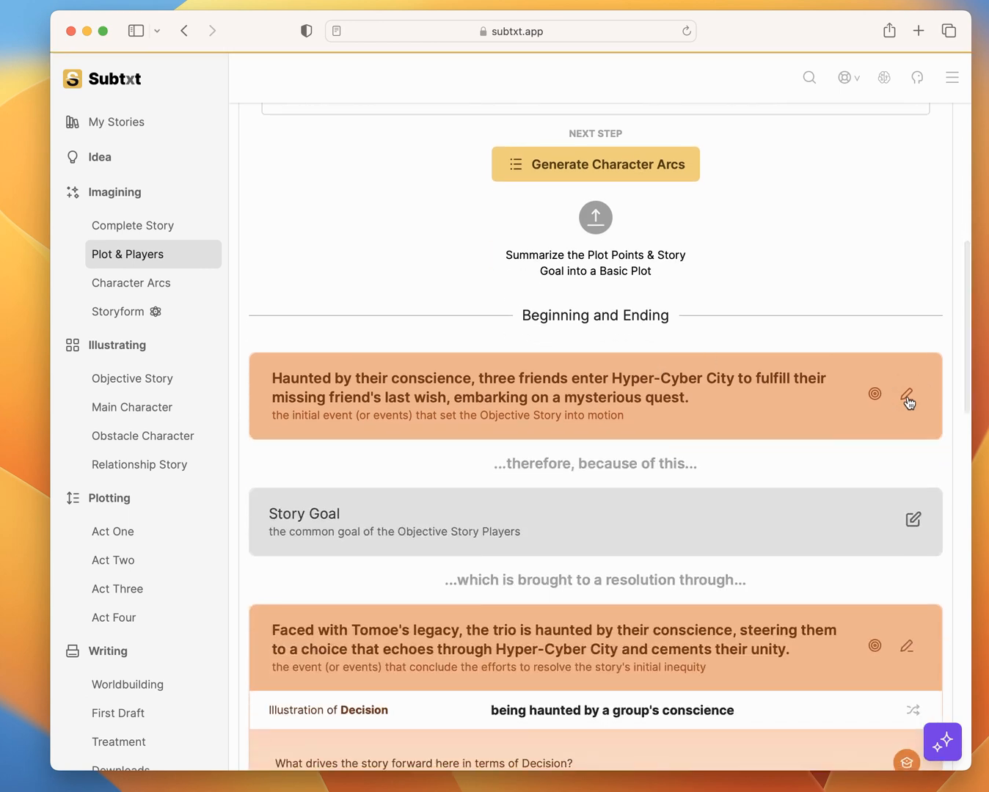
left_click(907, 646)
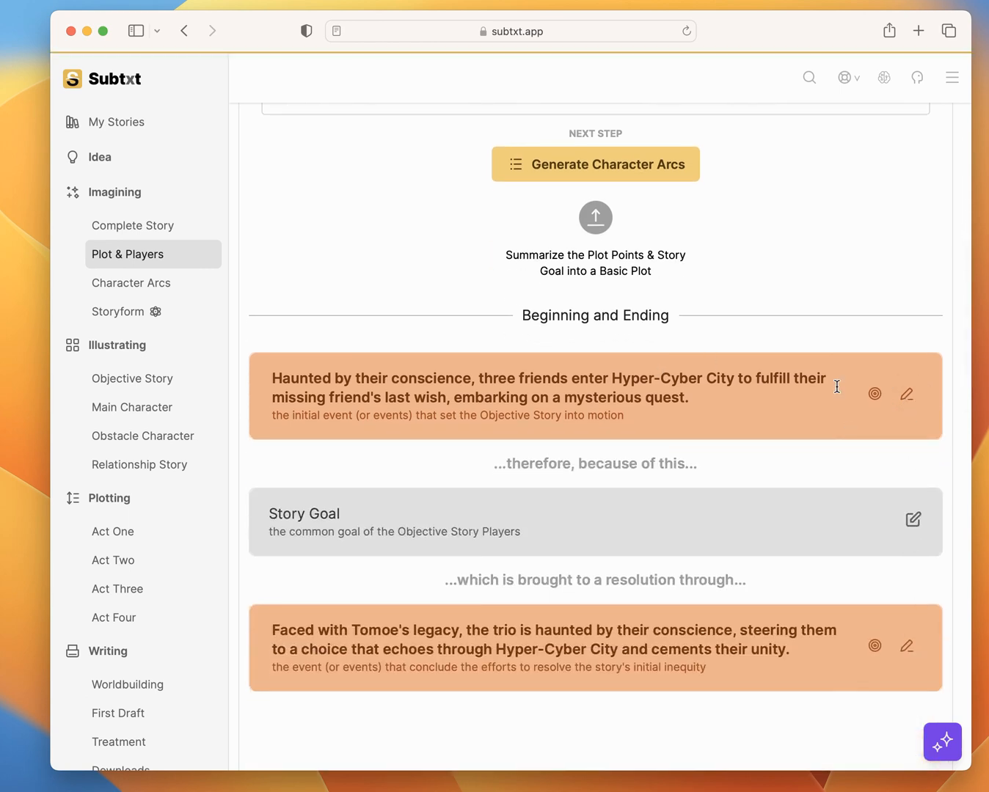
Review the Objective Story Players list below Beginning and Ending, checking which players are the three childhood friends.
scroll(835, 385, "down", 5)
scroll(836, 385, "down", 5)
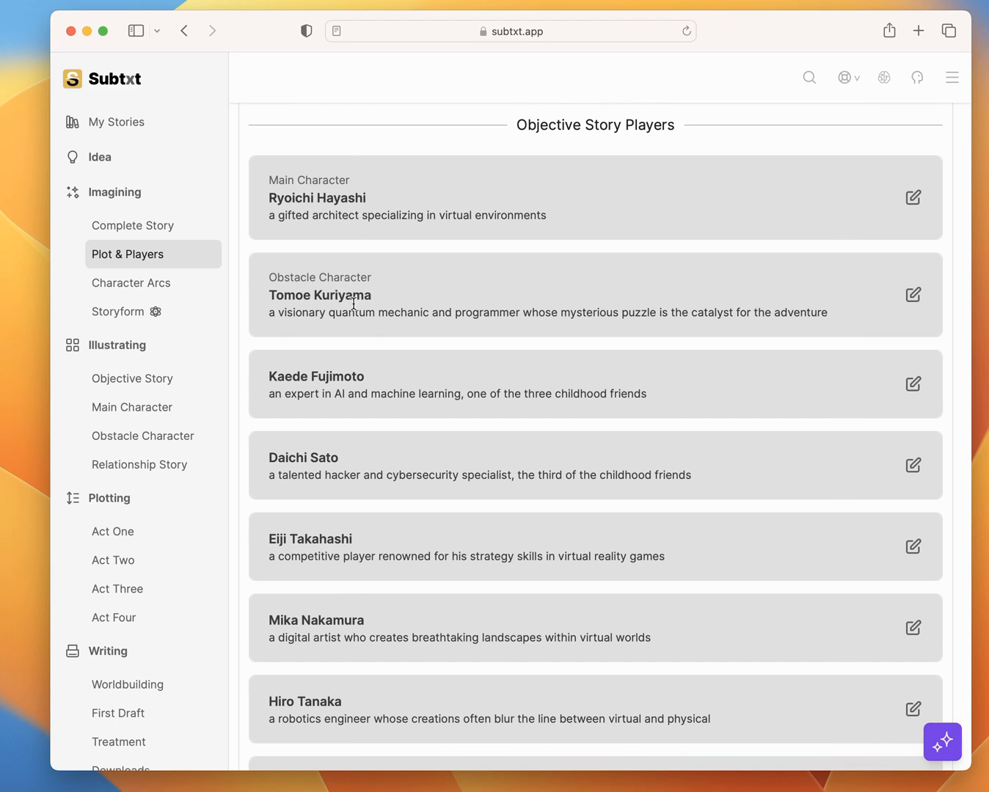
scroll(365, 447, "down", 5)
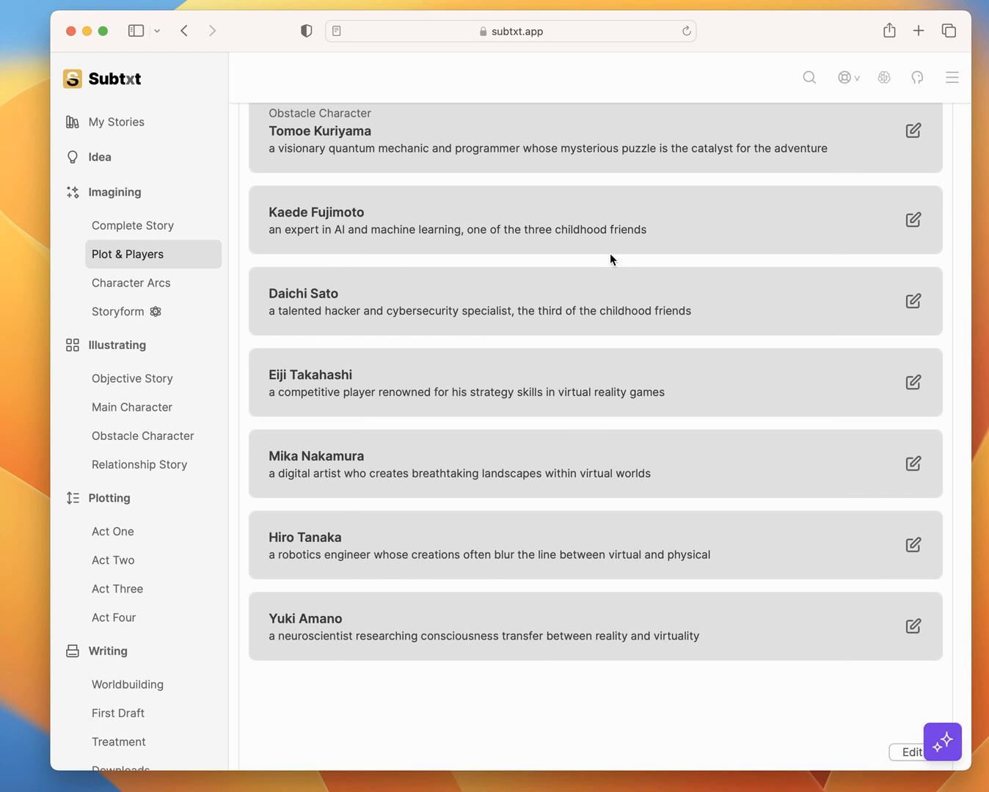
double_click(334, 212)
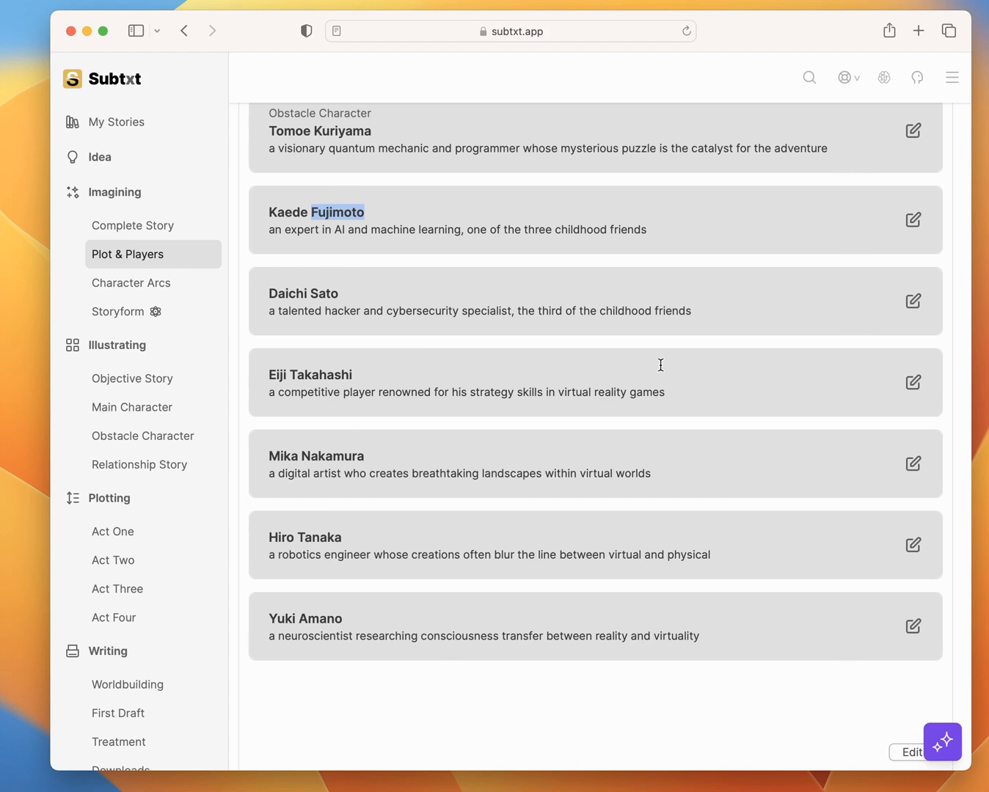
left_click(798, 264)
scroll(855, 326, "up", 5)
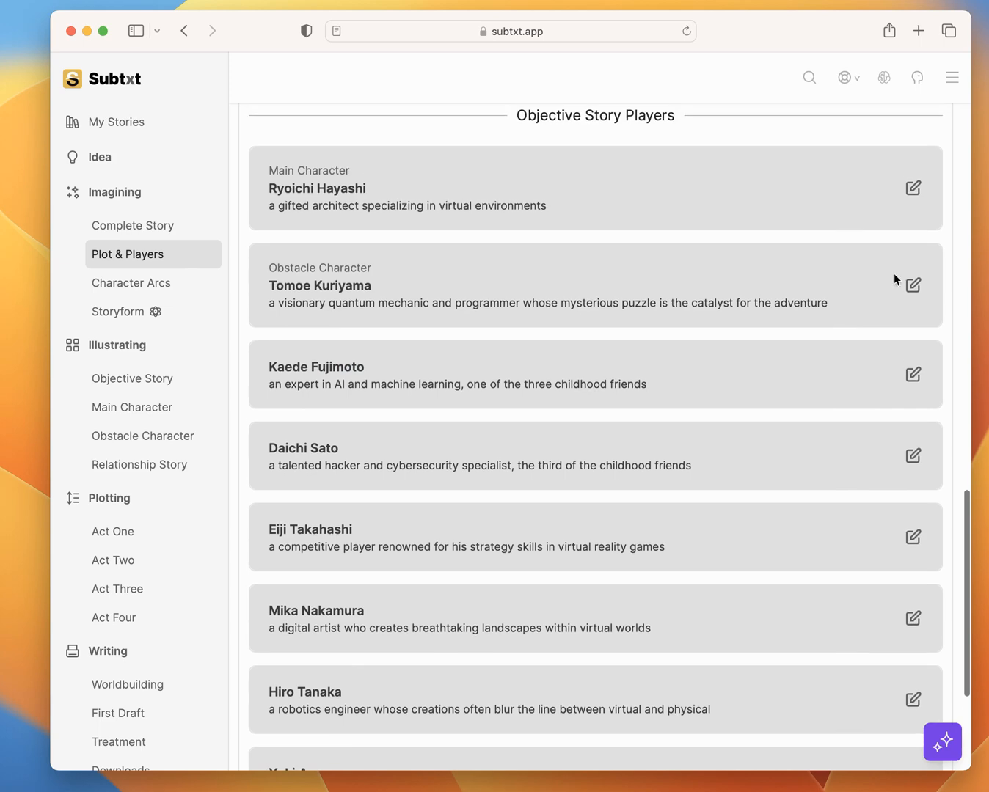
Open the Main Character's player card and examine the player role, storytelling and Motivations.
left_click(914, 189)
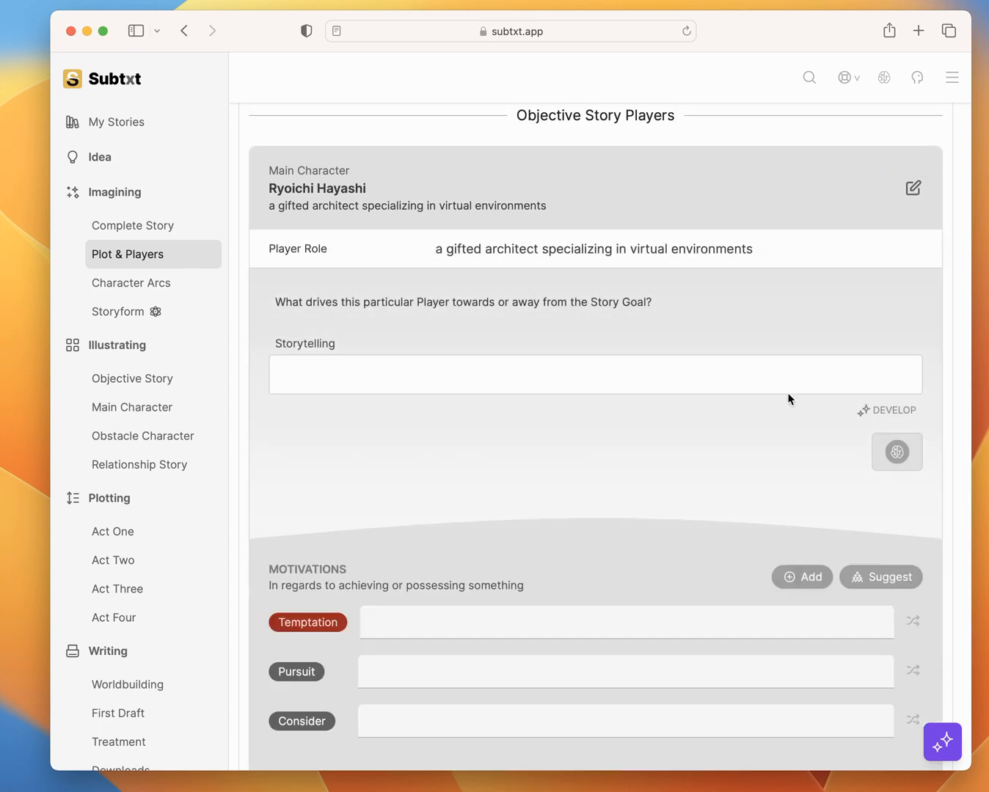
scroll(314, 368, "down", 5)
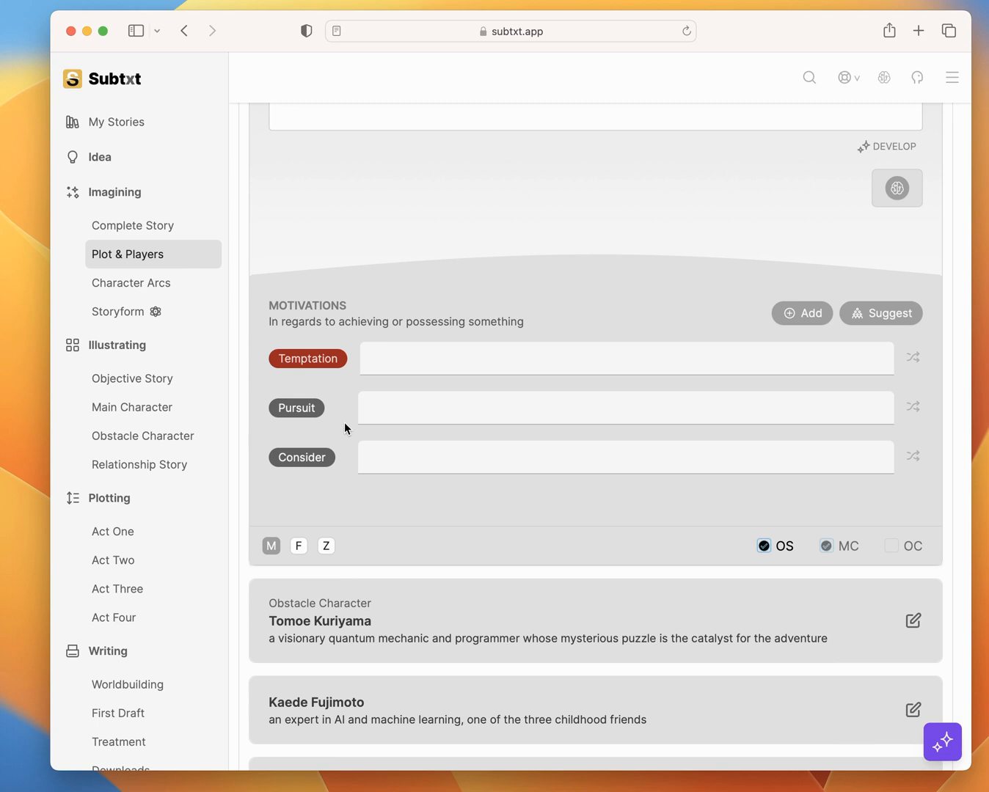
scroll(344, 422, "up", 3)
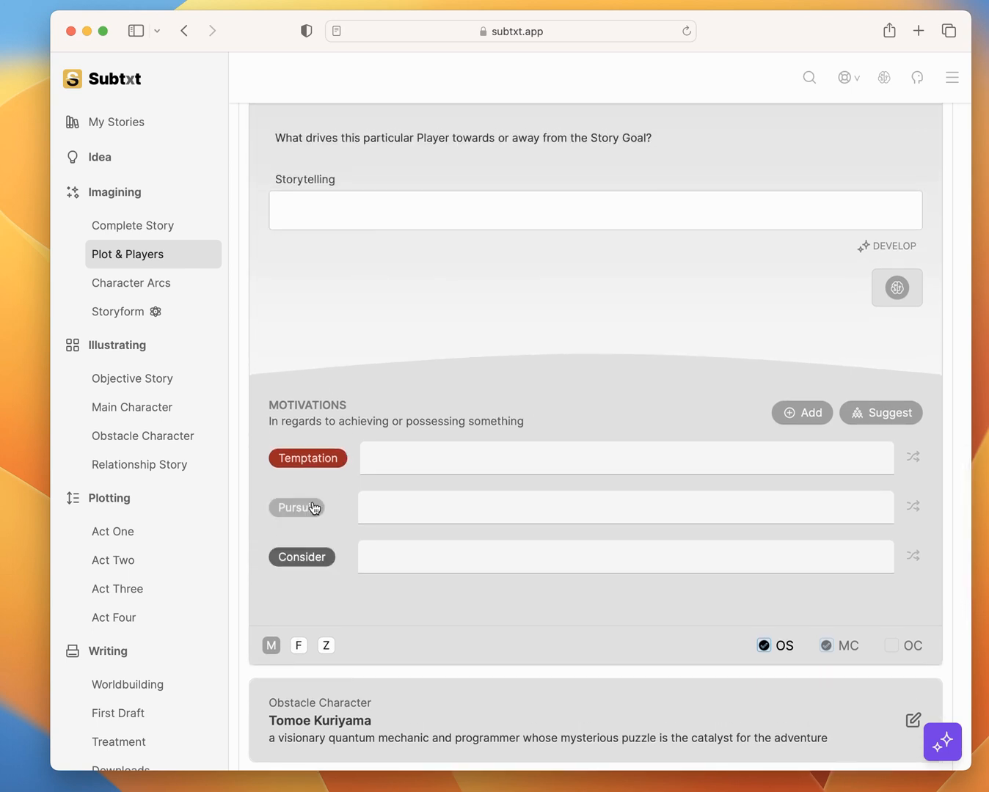
scroll(486, 524, "up", 6)
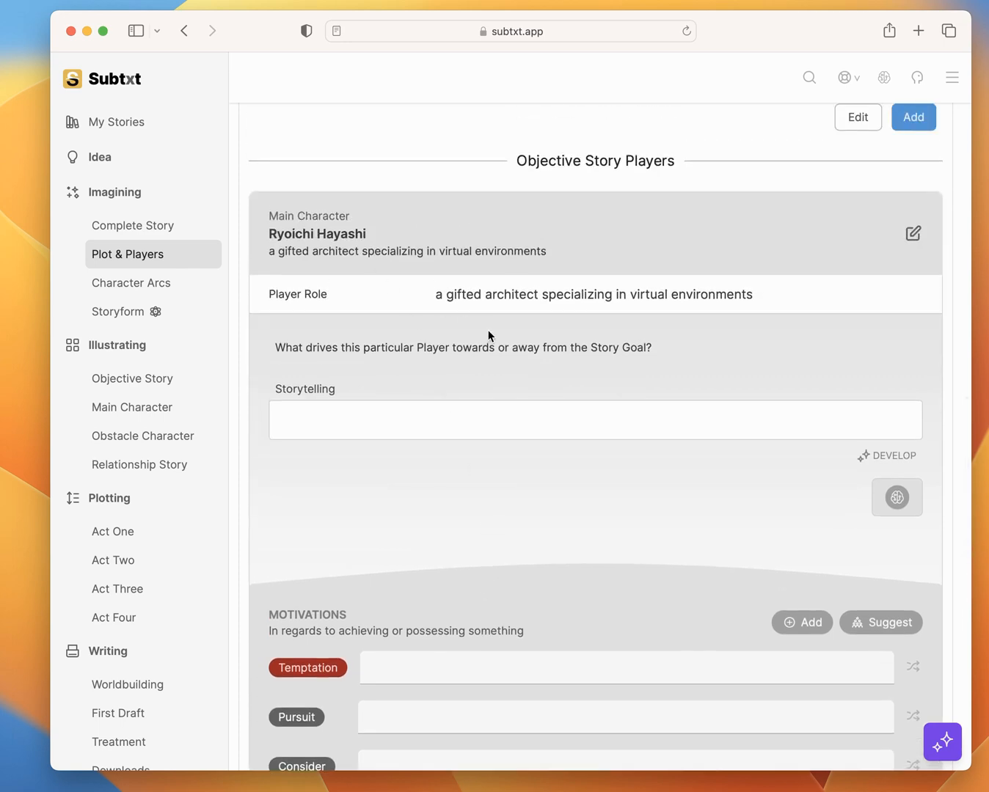
scroll(531, 403, "down", 17)
scroll(530, 400, "down", 4)
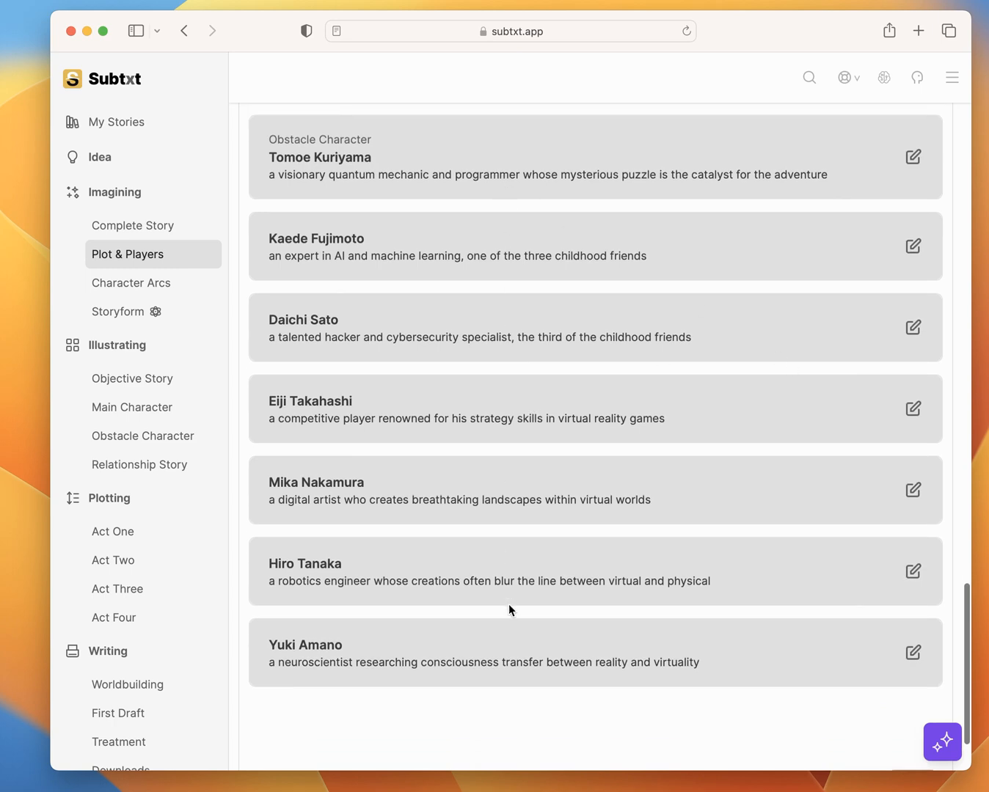
Open the Obstacle Character's player card, review its Motivations, and collapse the card.
left_click(912, 156)
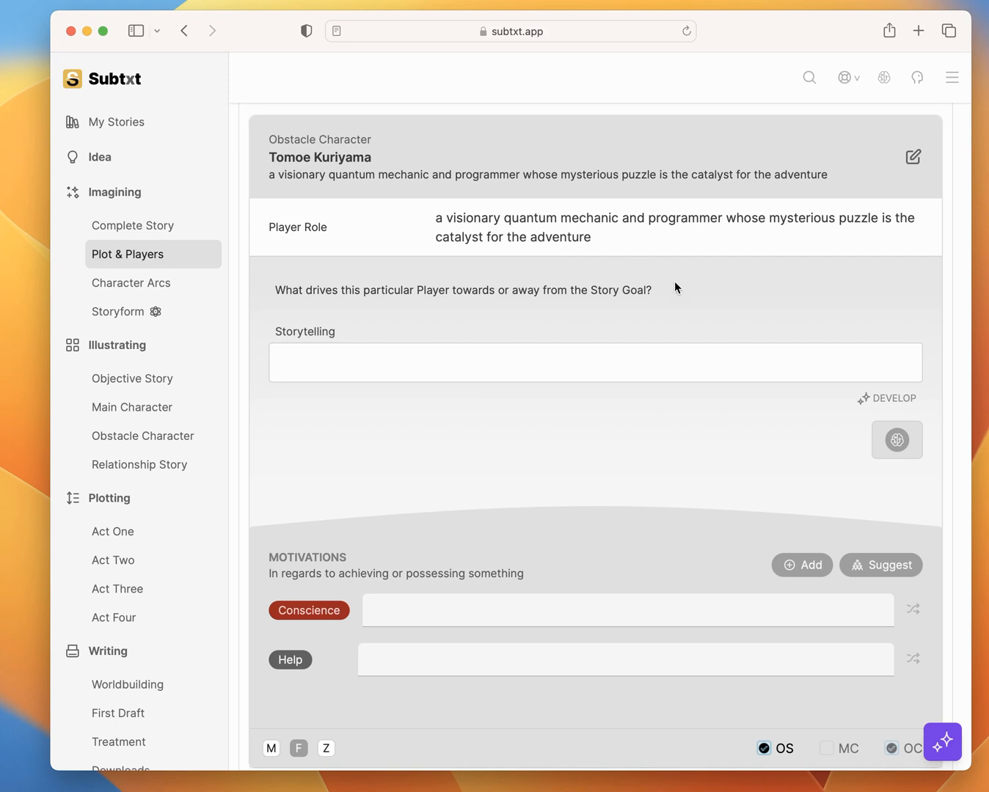
scroll(505, 520, "down", 2)
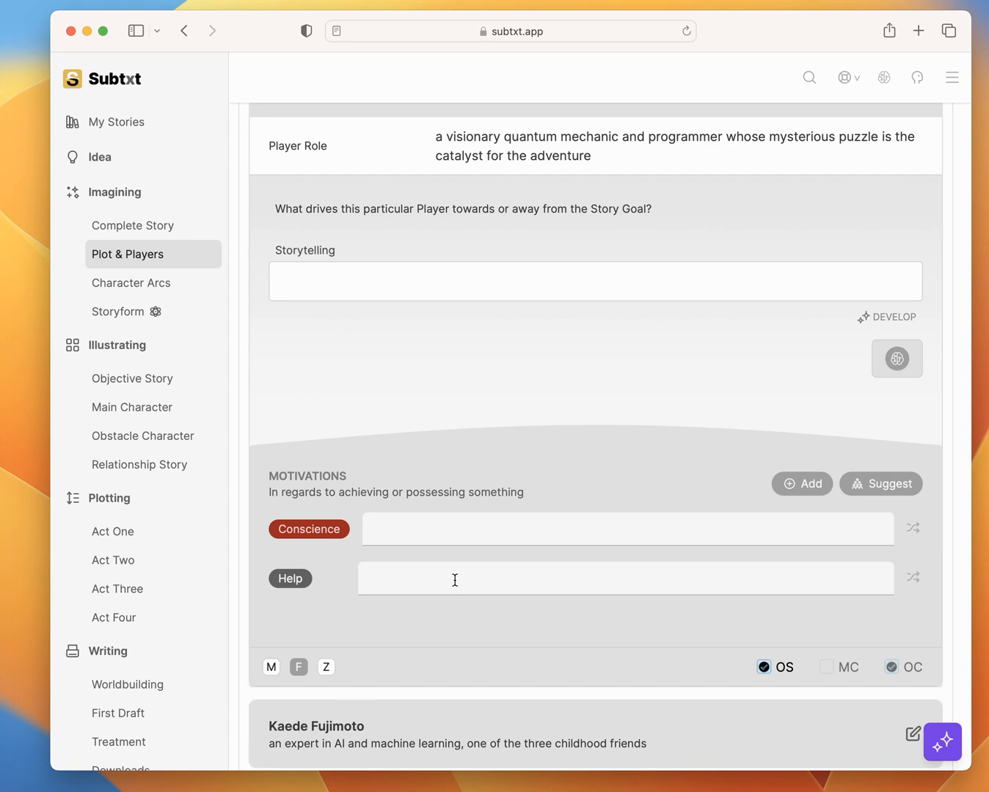
scroll(599, 427, "up", 4)
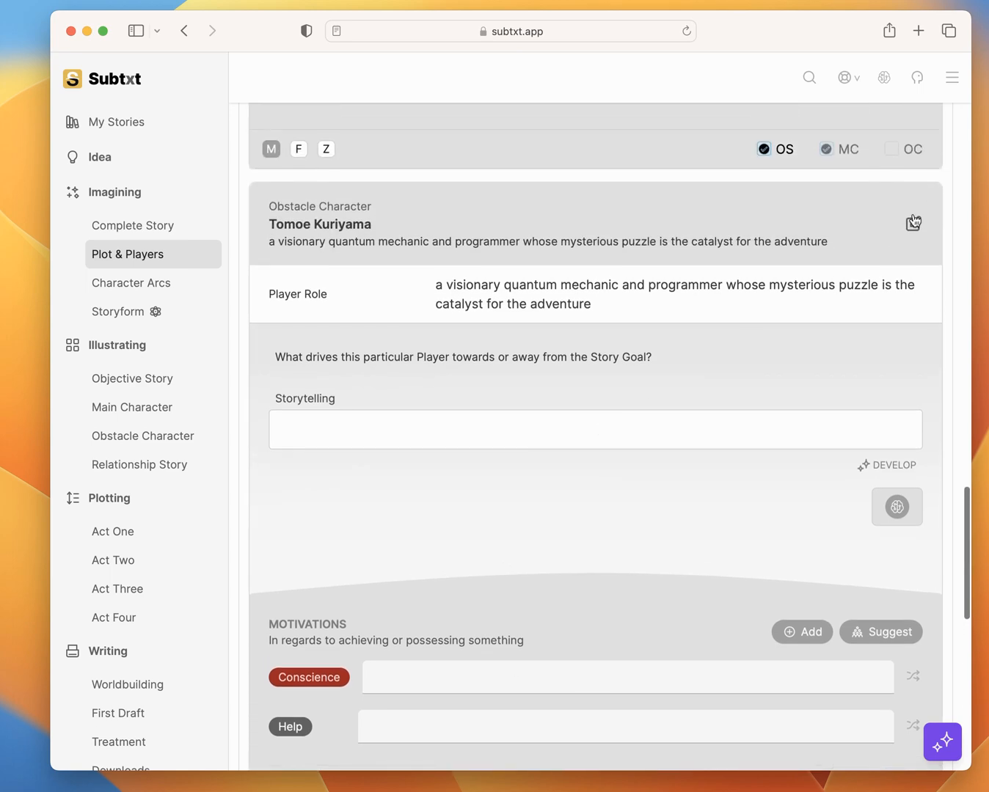
left_click(913, 222)
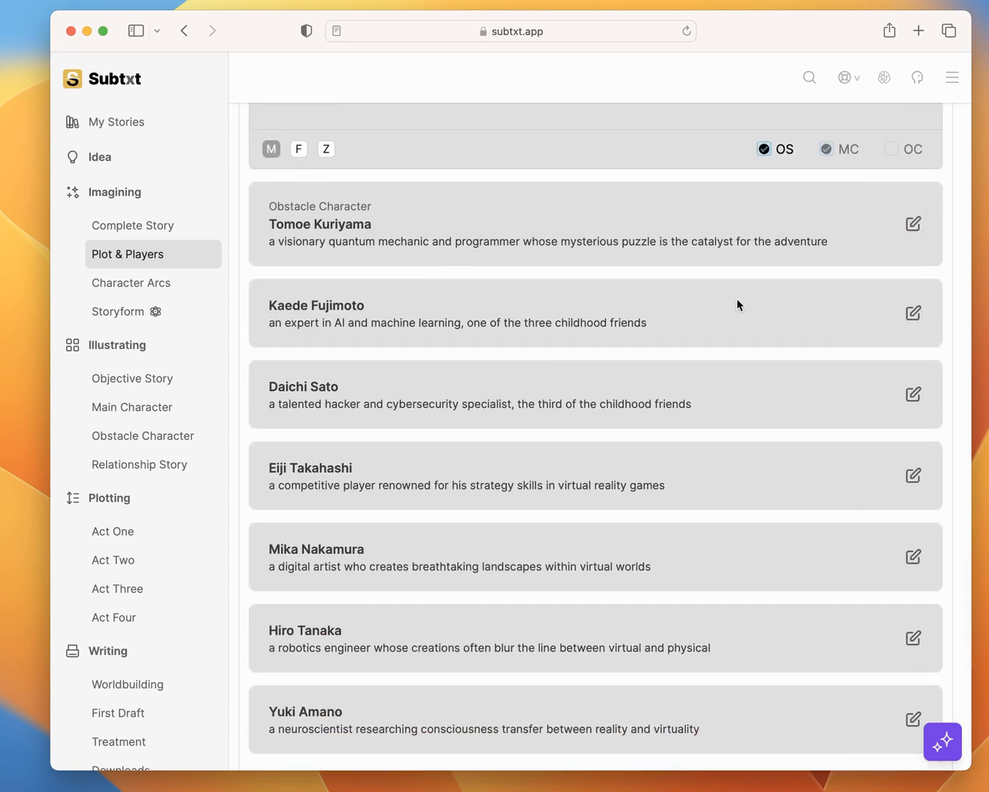
In Complete Story, open the Objective Story Throughline and check its storytelling and the story summary for the three friends' names.
left_click(124, 228)
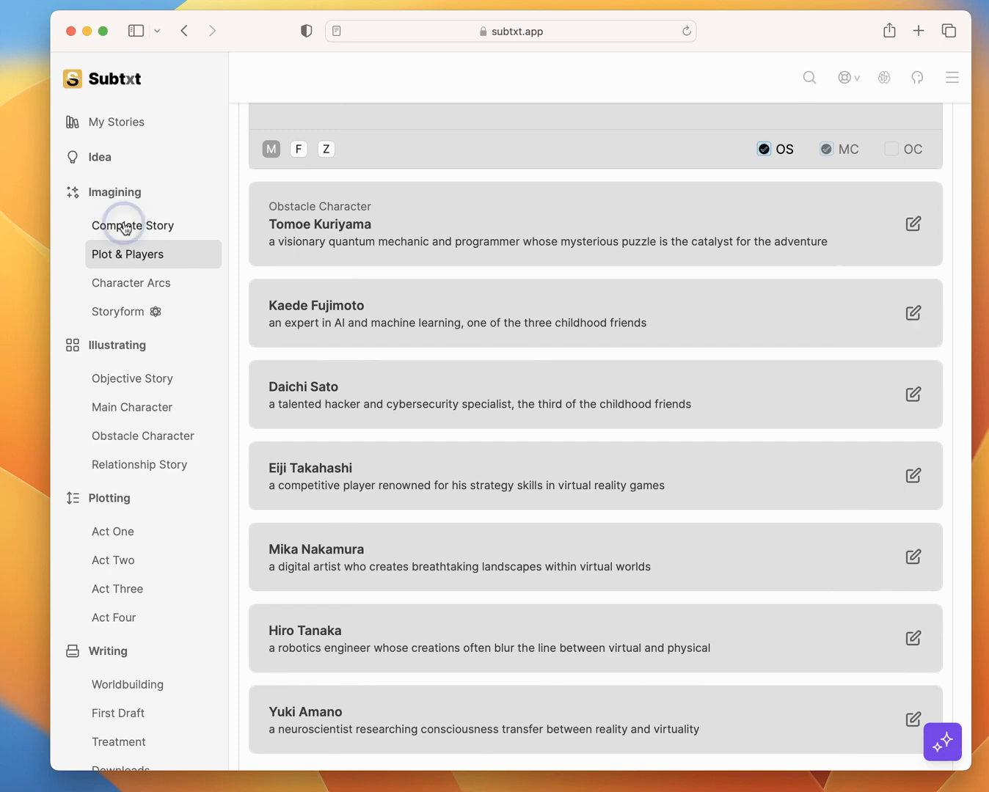
scroll(404, 355, "down", 5)
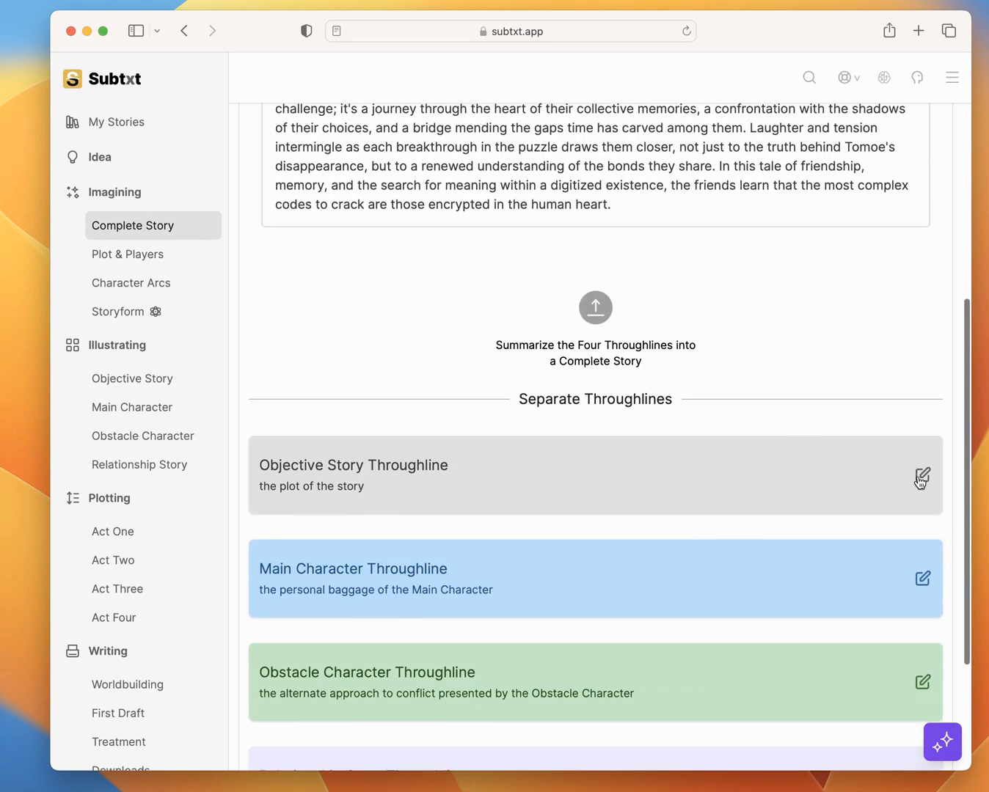
left_click(921, 477)
scroll(768, 495, "down", 3)
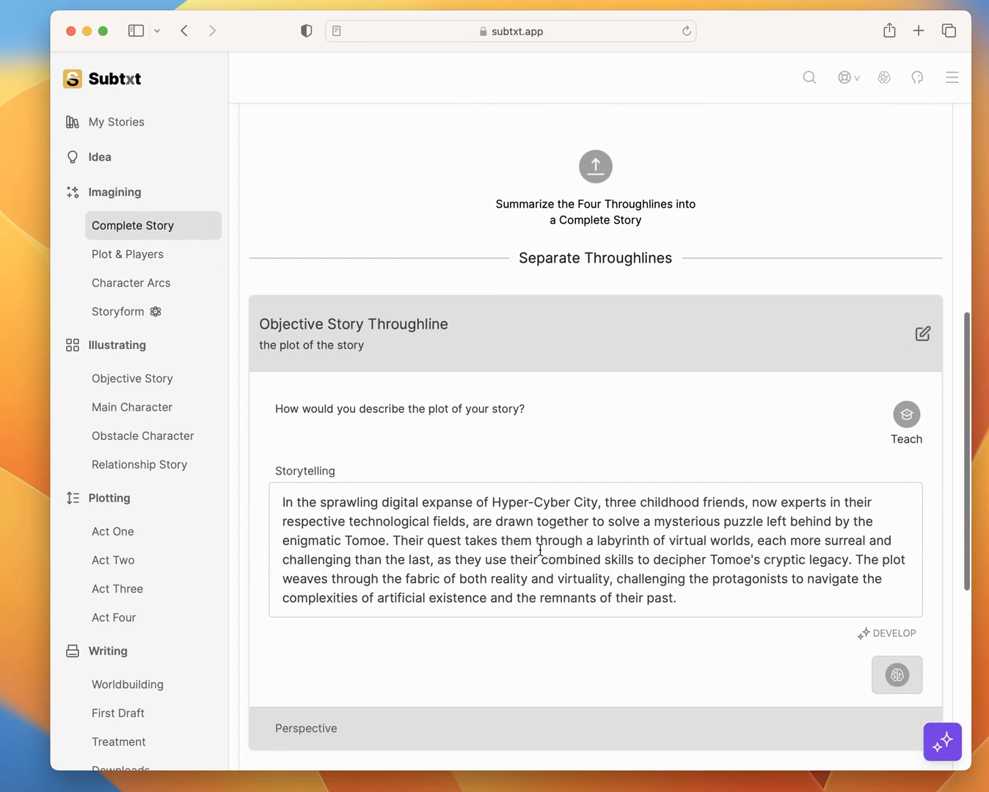
scroll(539, 549, "down", 6)
scroll(536, 547, "up", 3)
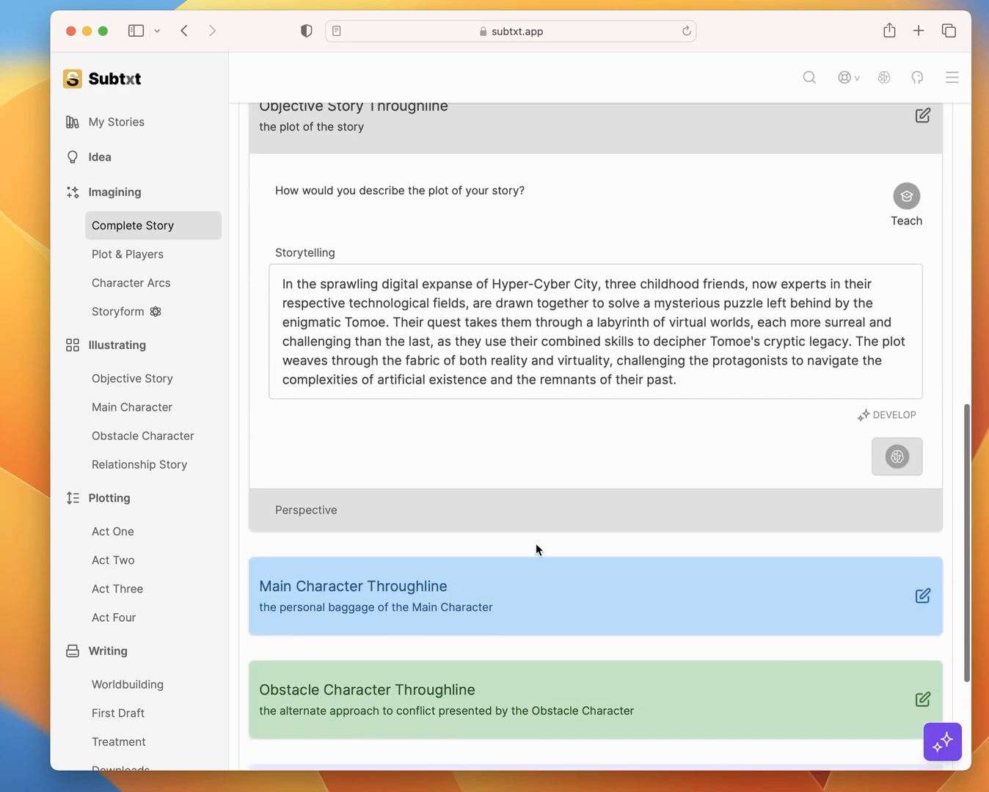
scroll(536, 549, "up", 12)
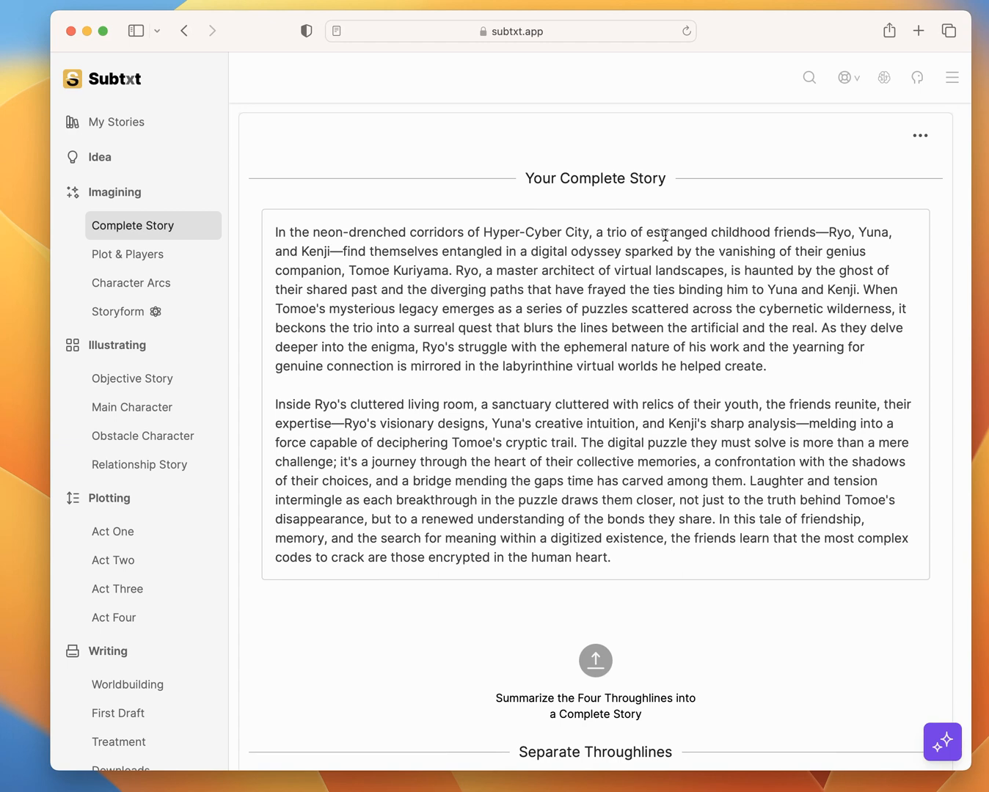
Return to Plot & Players and open the AI and machine learning expert's card to review its Motivations.
left_click(132, 259)
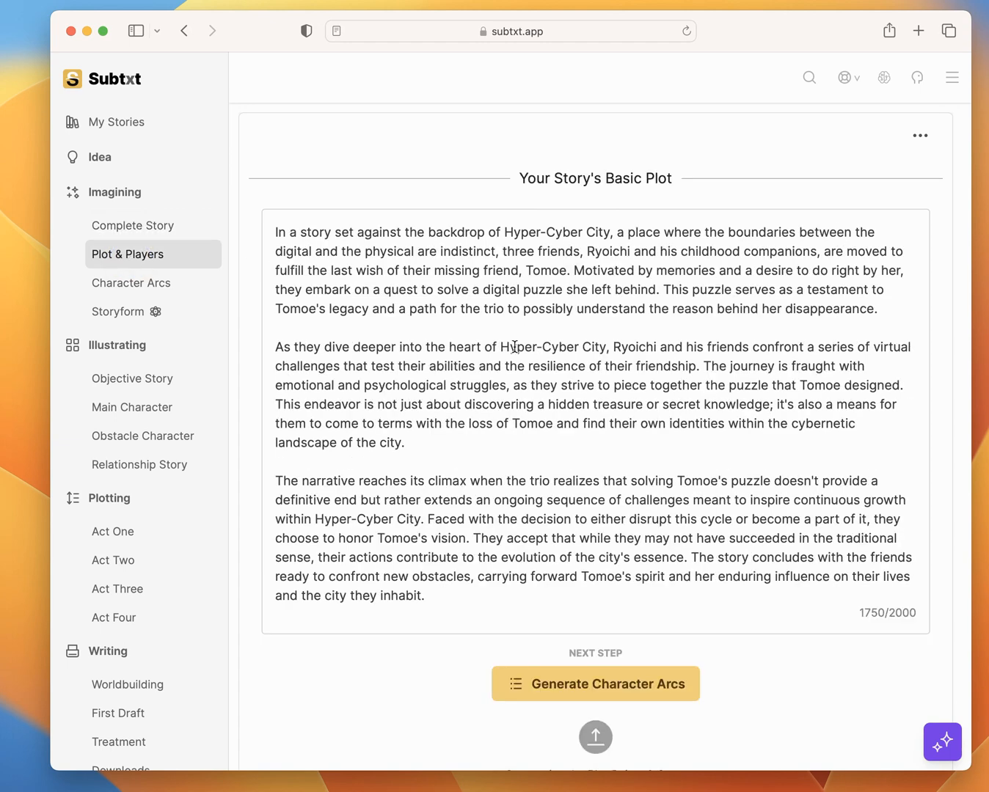
scroll(578, 436, "down", 20)
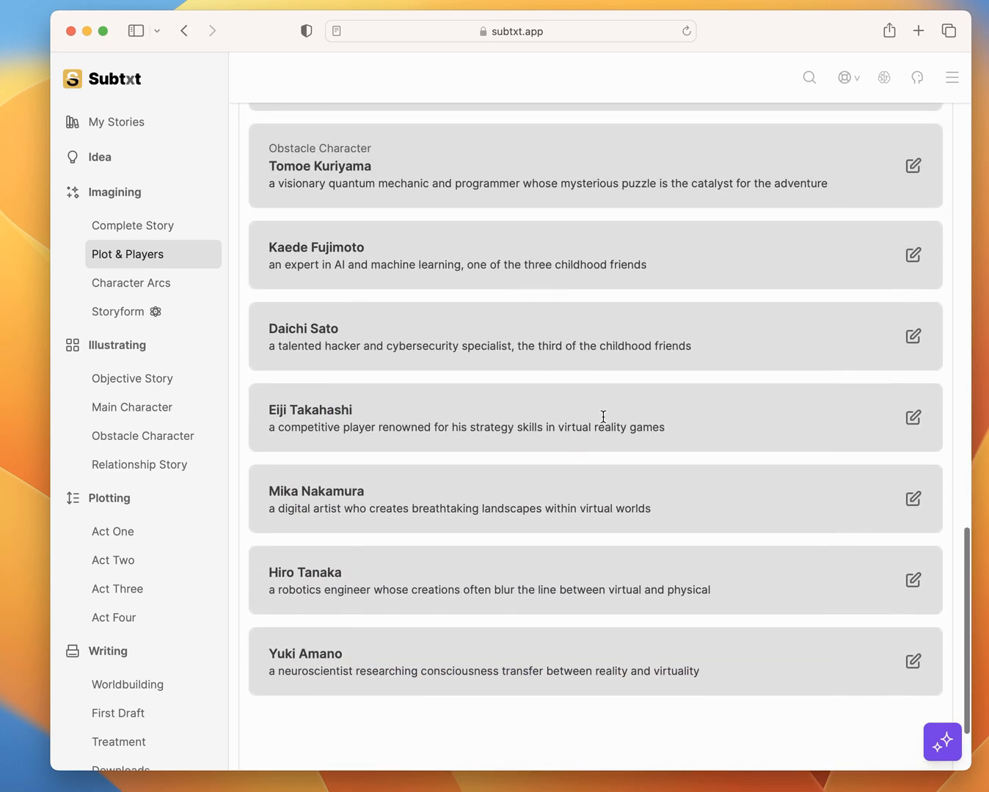
left_click(913, 255)
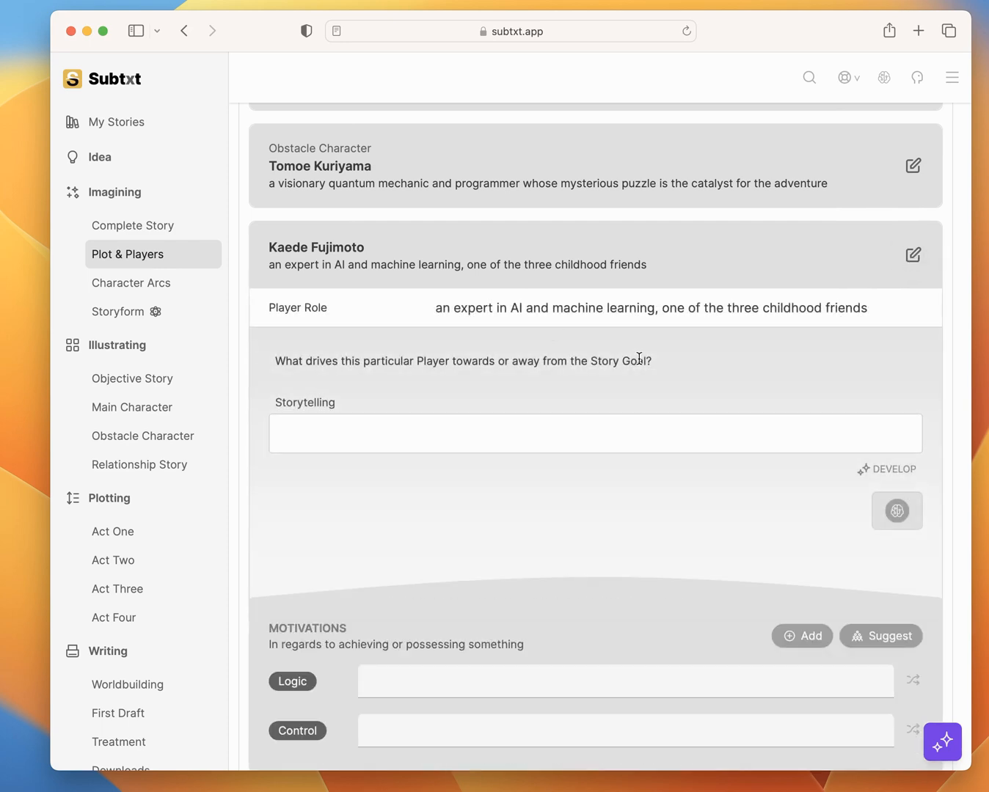
scroll(638, 358, "down", 3)
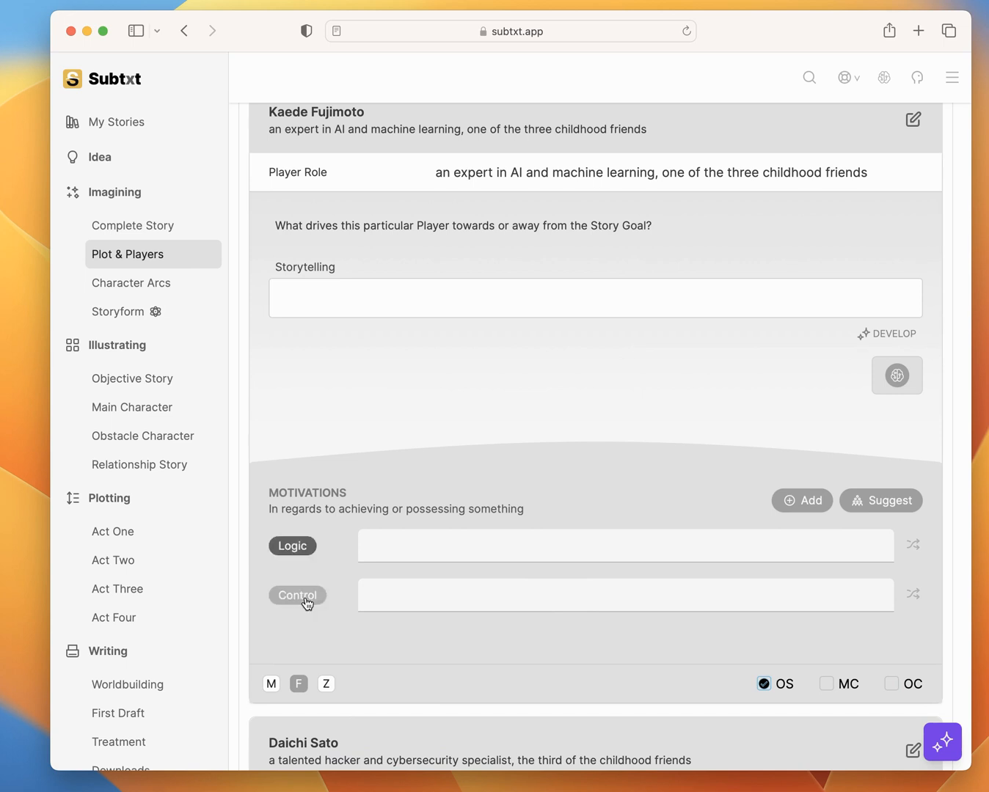
Reread the Complete Story text to compare the trio's names and areas of expertise with the generated players.
left_click(155, 227)
scroll(603, 360, "down", 3)
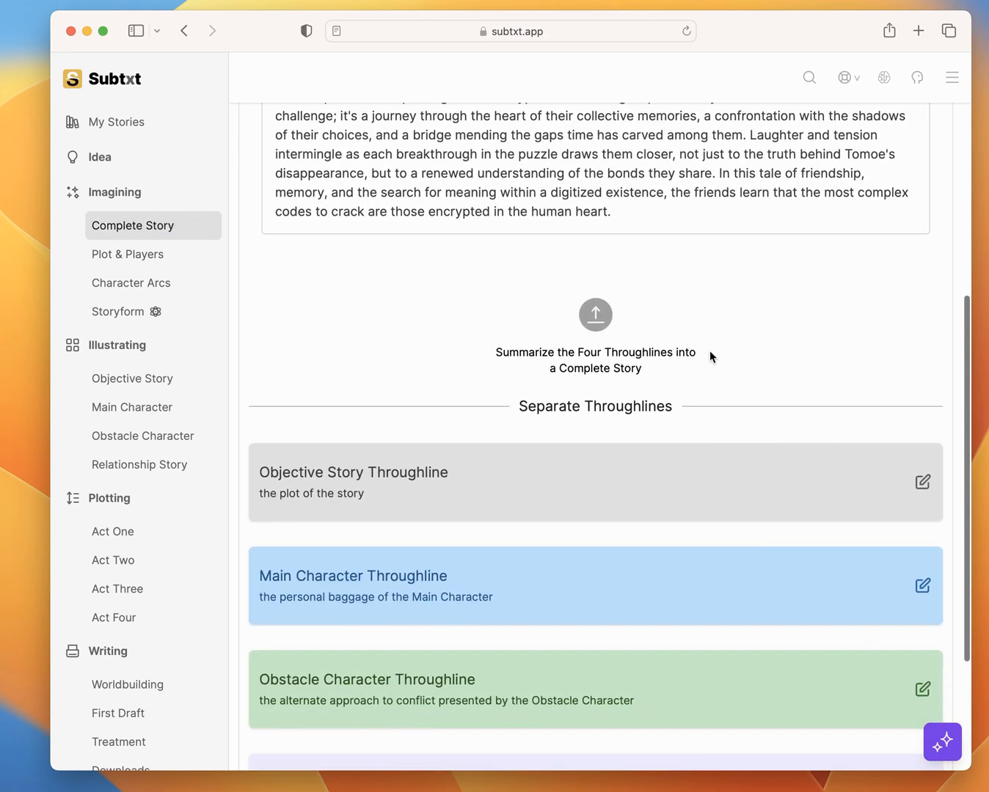
scroll(832, 287, "up", 5)
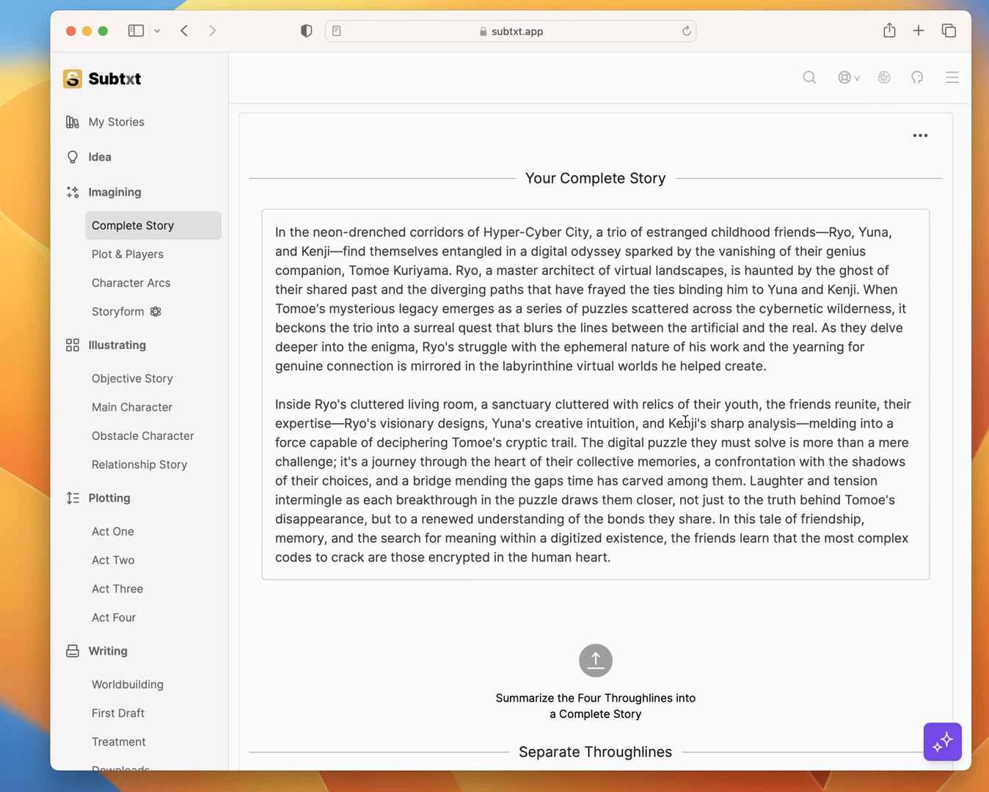
In Plot & Players, change the AI and machine learning expert's first name to Kenji and collapse the player card.
left_click(135, 254)
scroll(337, 340, "down", 8)
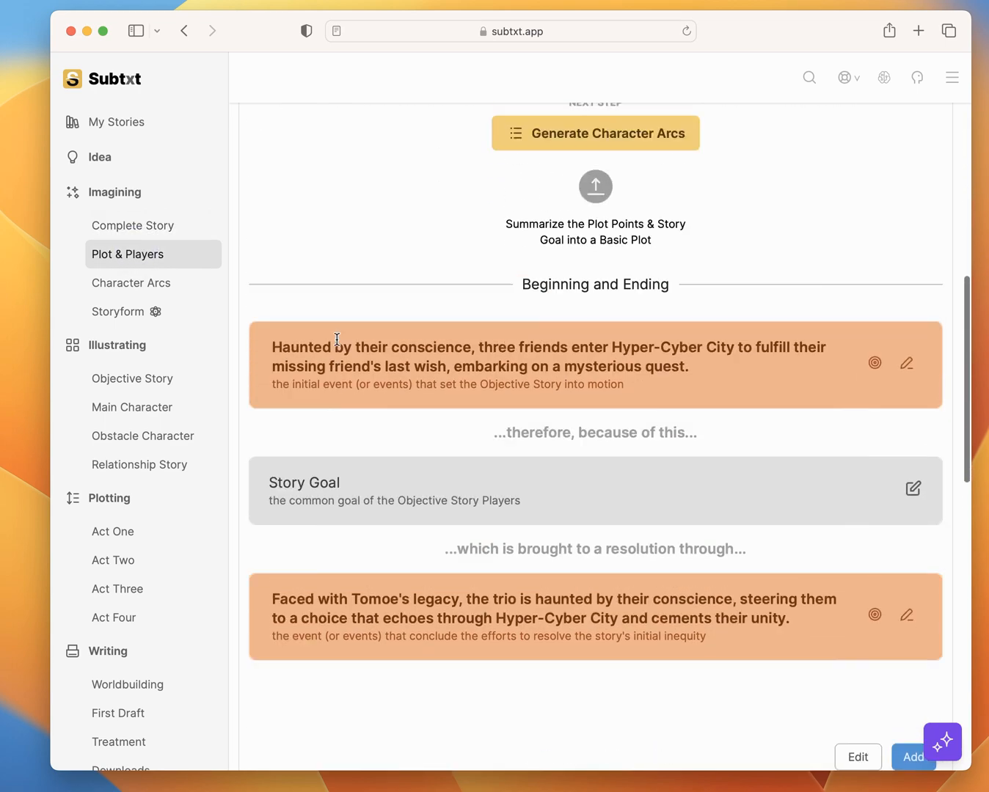
scroll(336, 340, "up", 4)
scroll(336, 340, "down", 12)
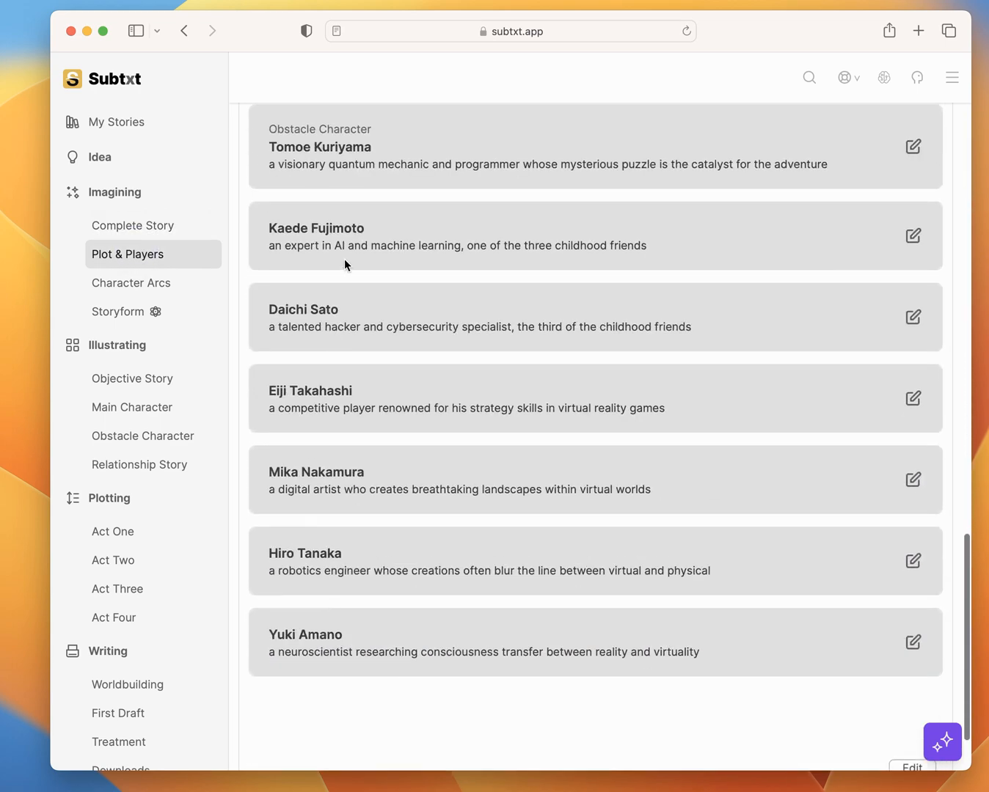
left_click(913, 235)
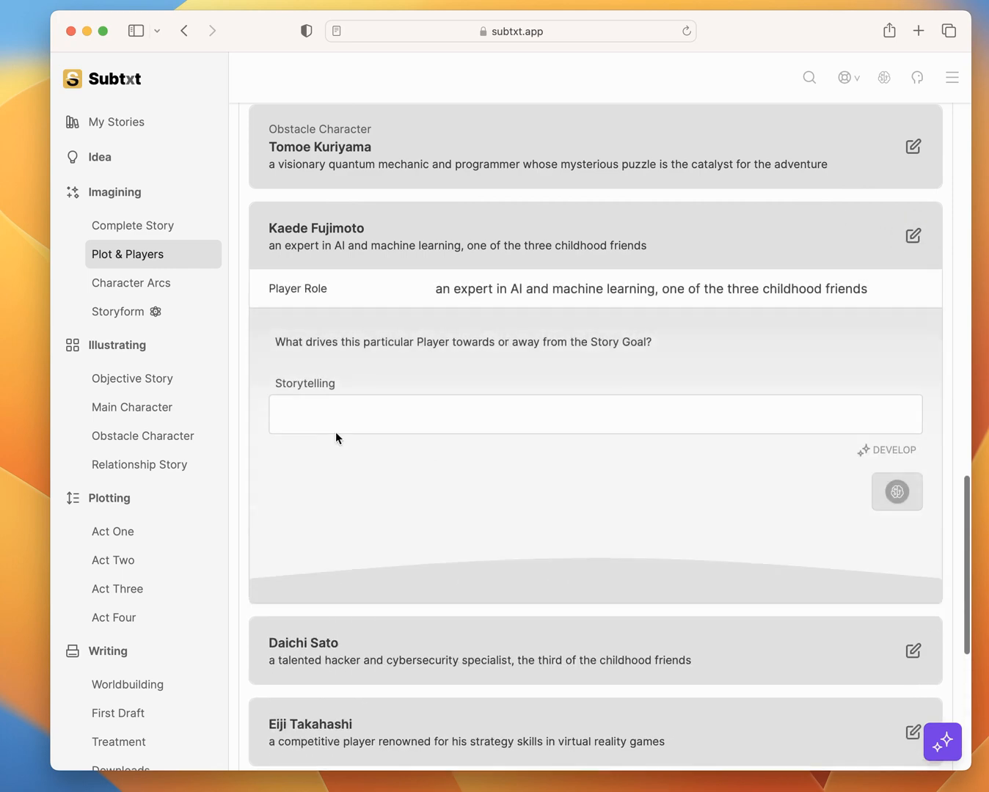
double_click(295, 229)
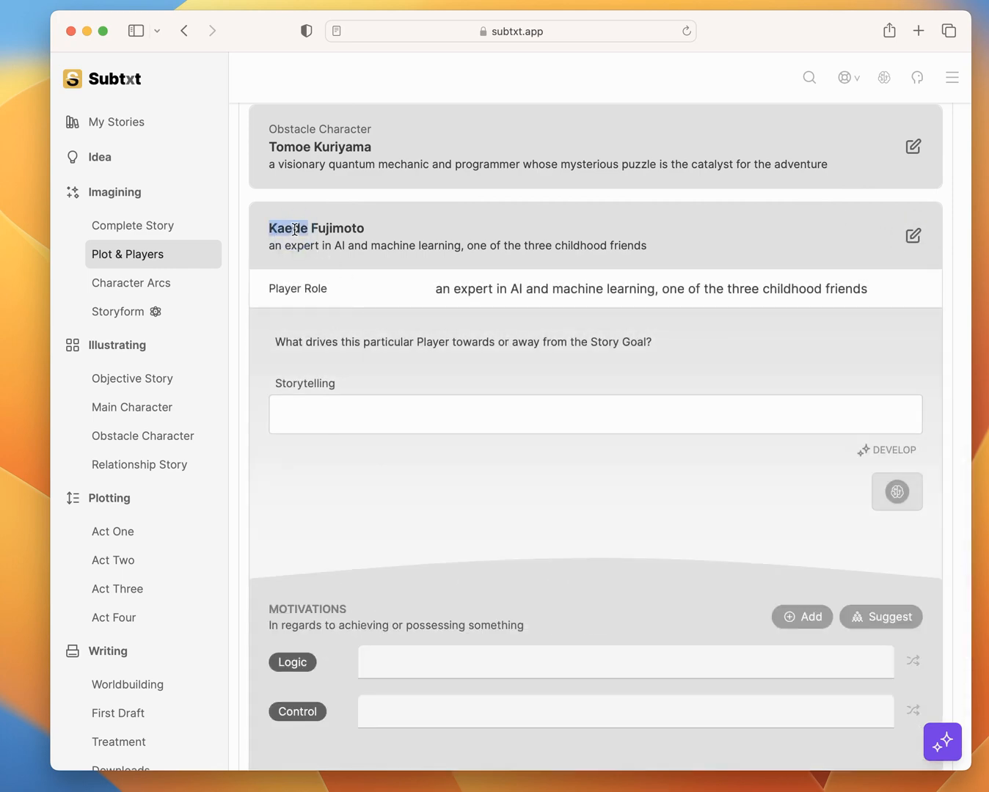
type("Kenji")
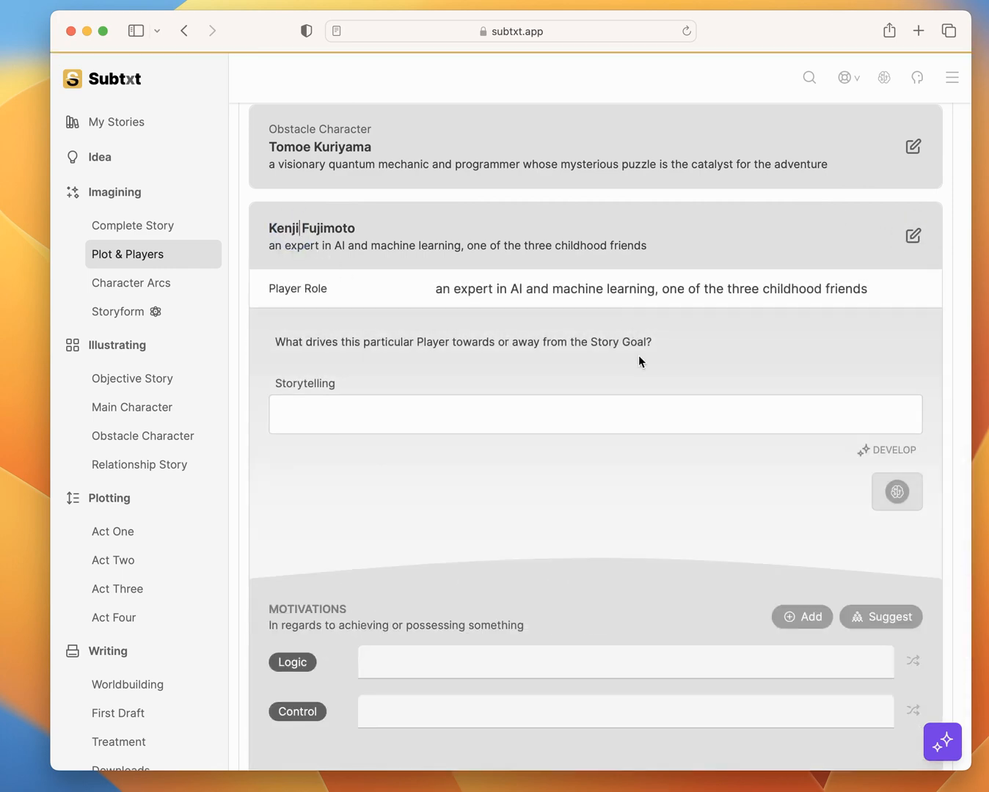
left_click(702, 389)
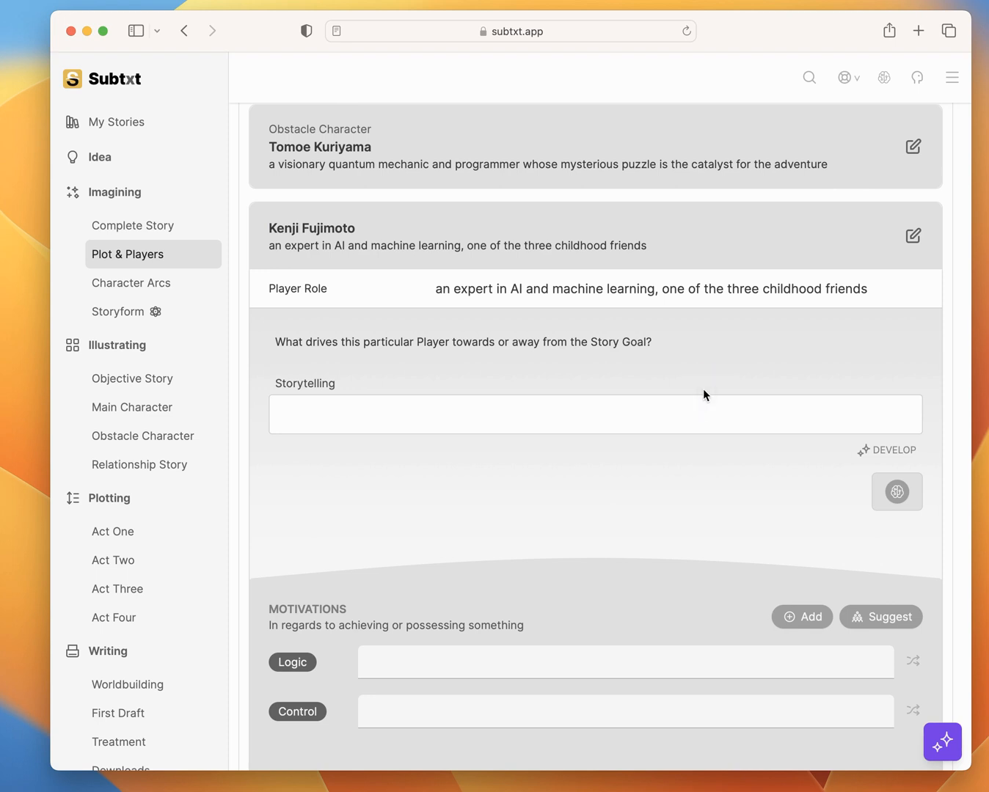
scroll(703, 394, "down", 1)
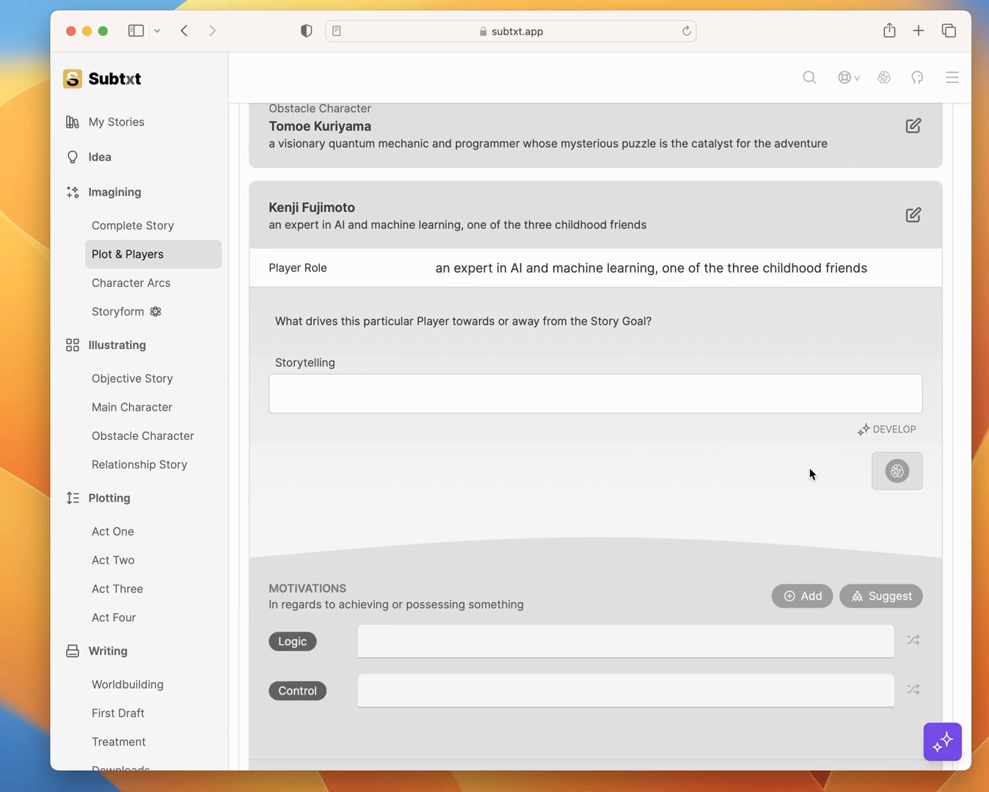
left_click(912, 215)
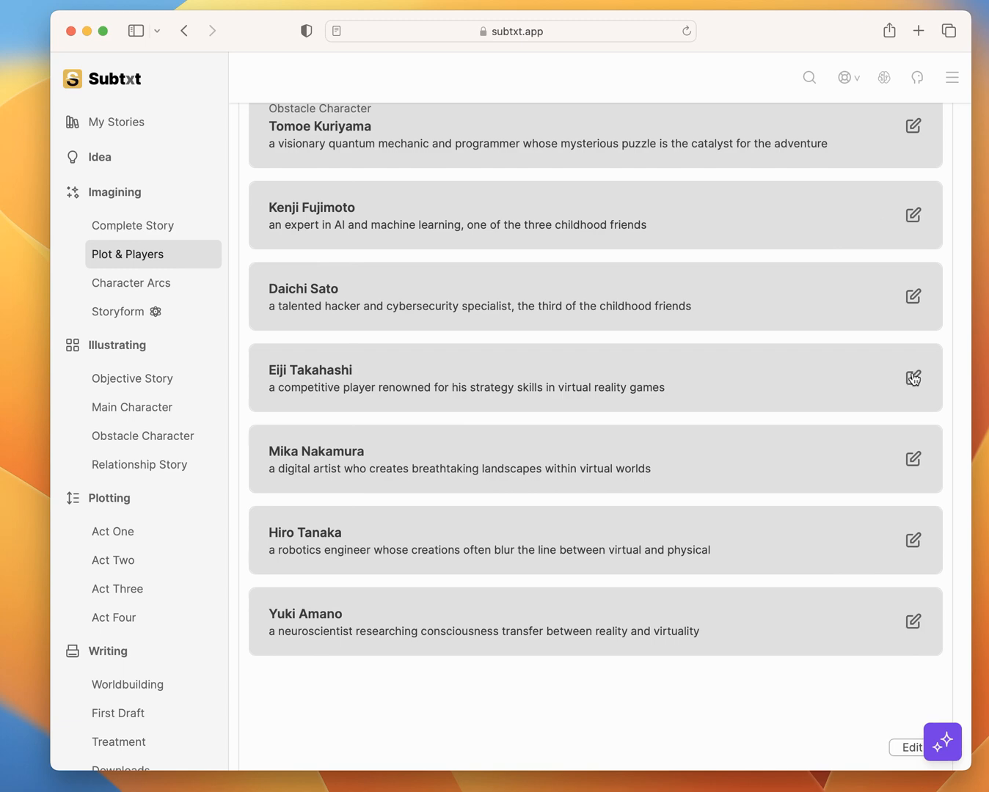
Open the player card of the hacker and cybersecurity specialist and review its Motivations.
left_click(913, 297)
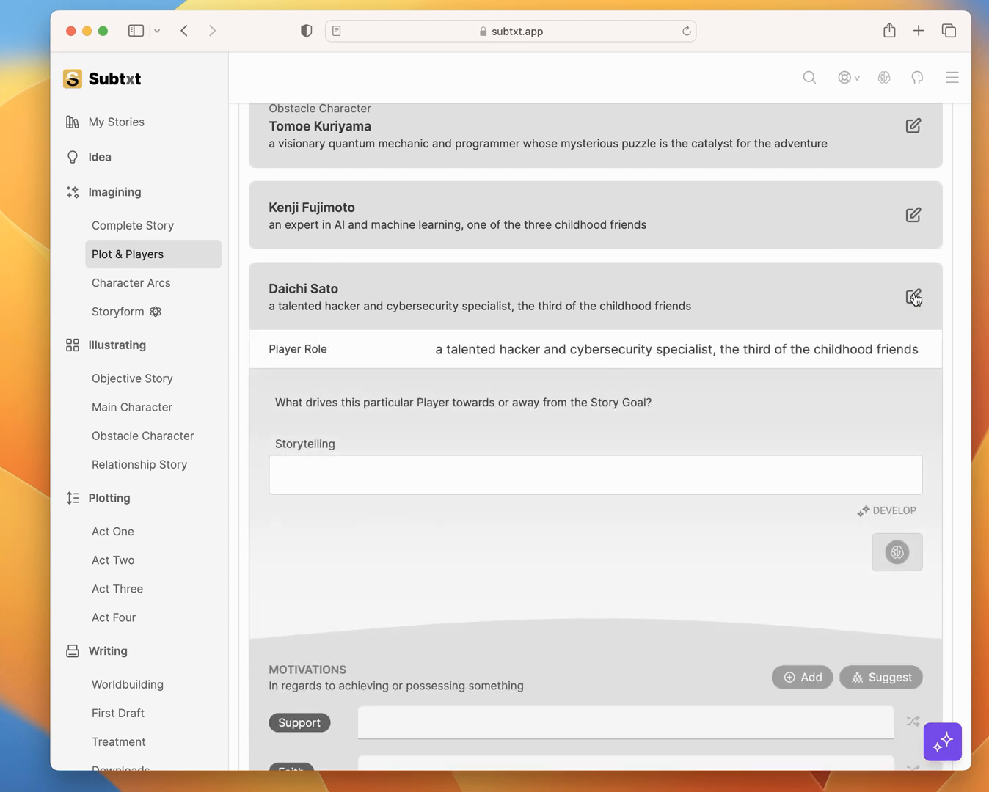
scroll(845, 422, "down", 2)
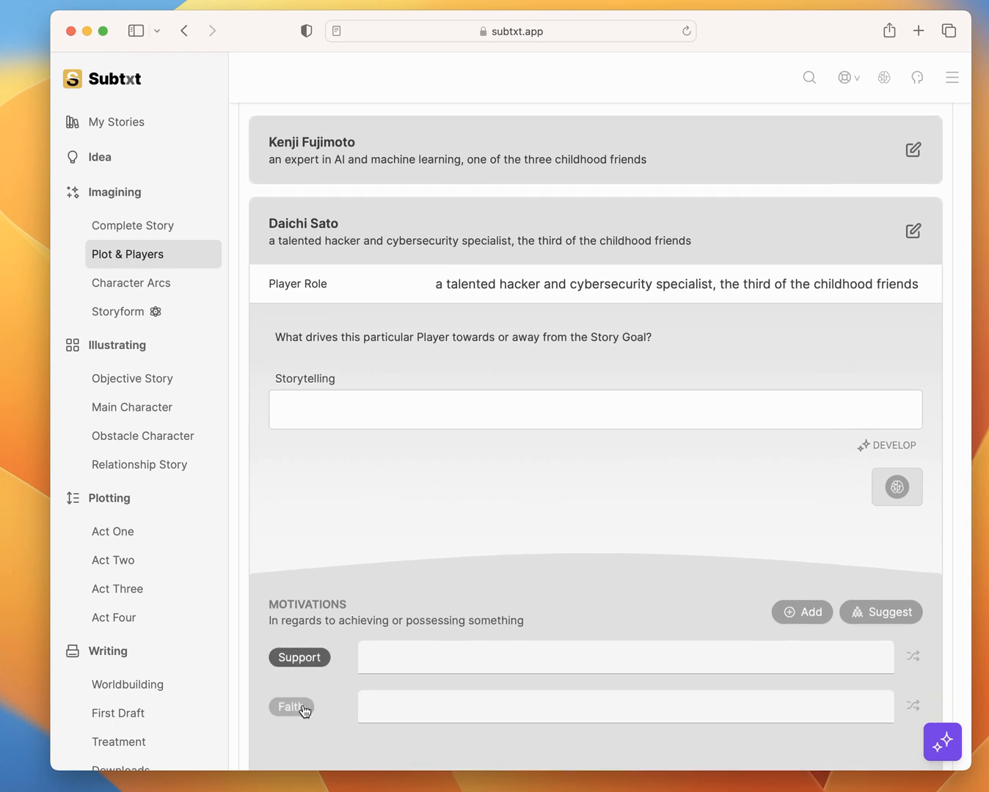
scroll(443, 554, "down", 1)
scroll(444, 550, "up", 1)
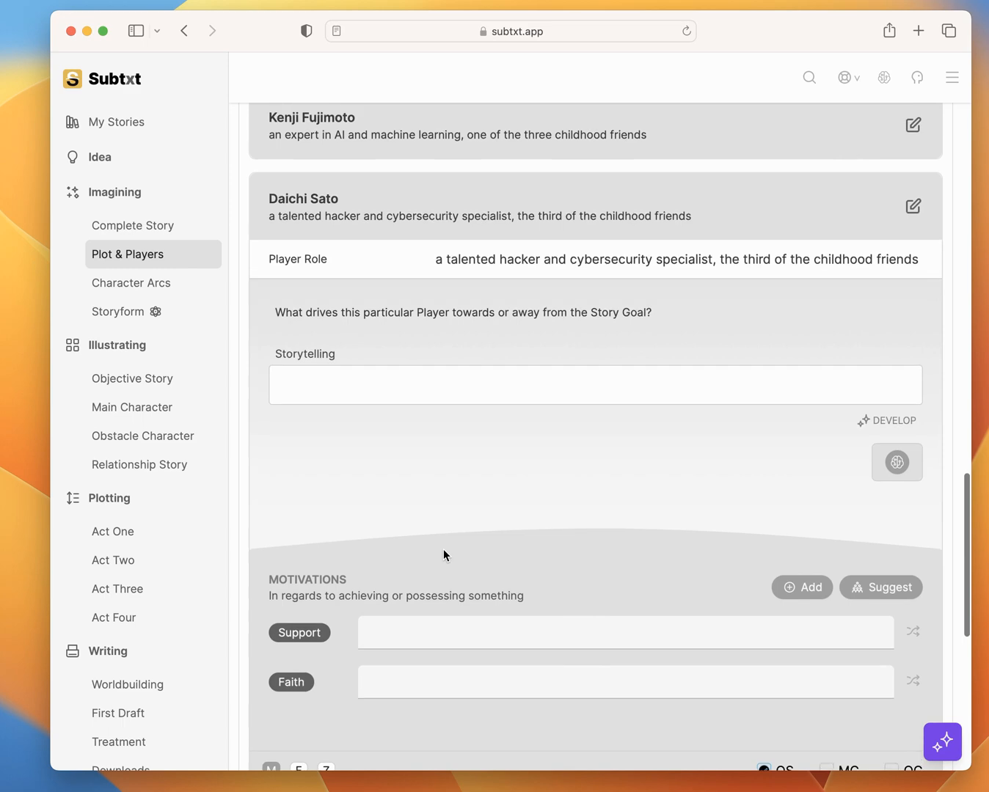
Check the Complete Story for the third friend's name and change the hacker and cybersecurity specialist's first name to Yuna in Plot & Players.
left_click(151, 225)
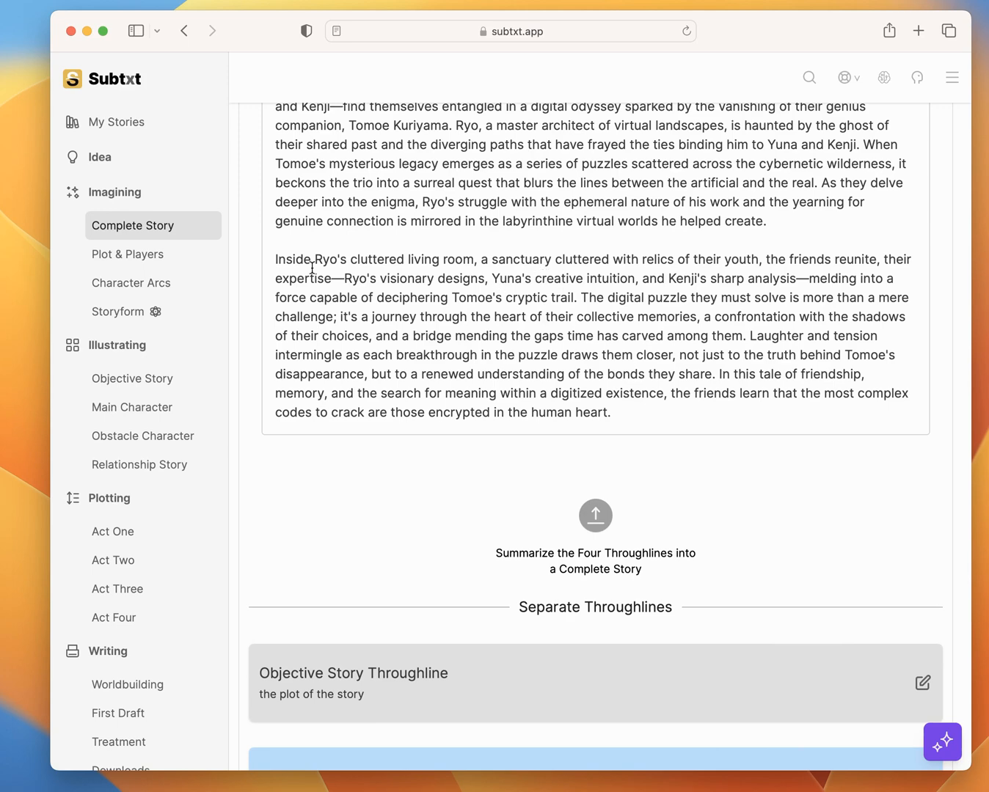
left_click(152, 255)
double_click(283, 379)
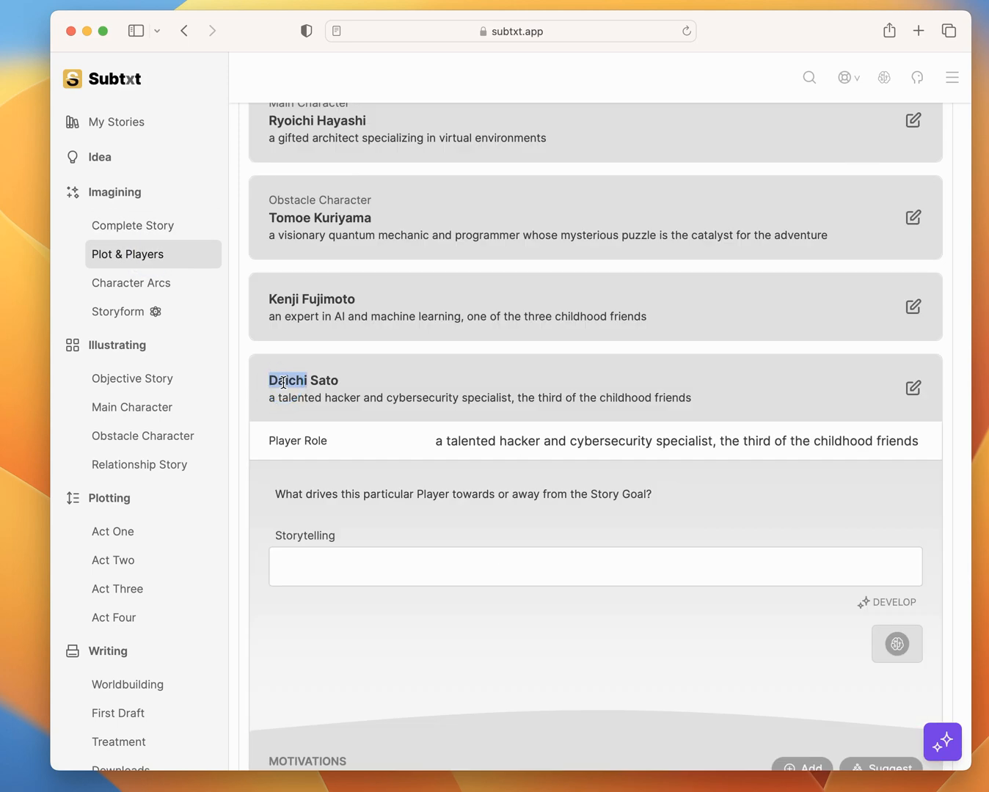
type("Yuna")
scroll(352, 350, "down", 2)
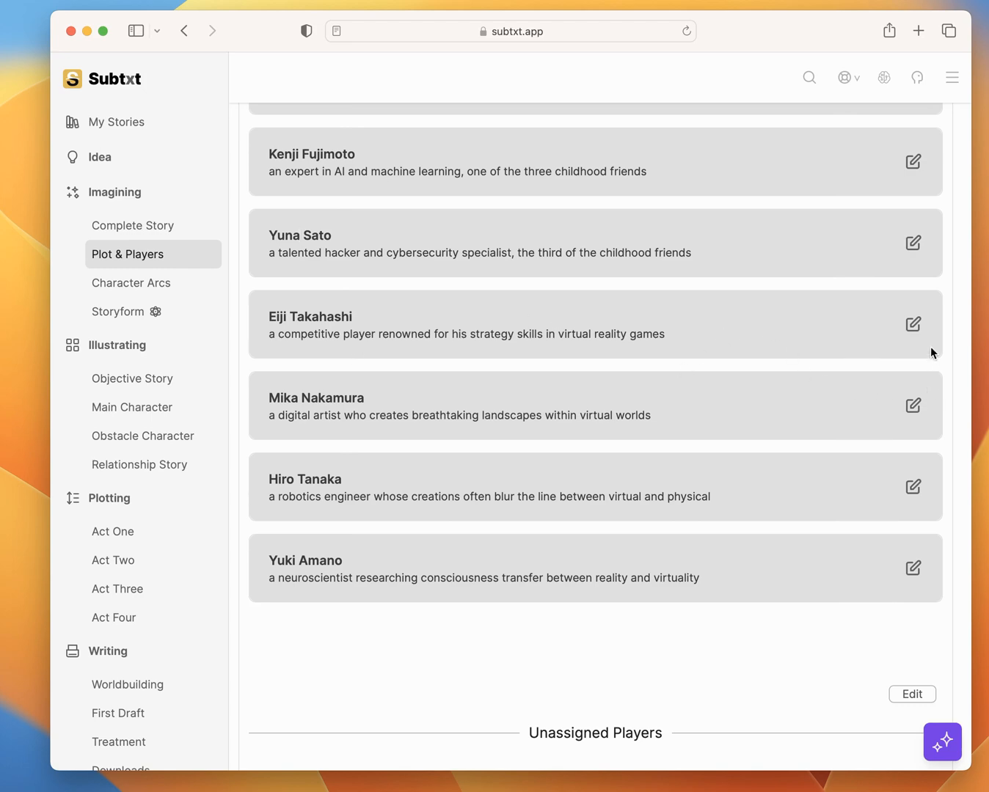
Review the Motivations on the competitive virtual reality player's card and collapse the card.
left_click(911, 323)
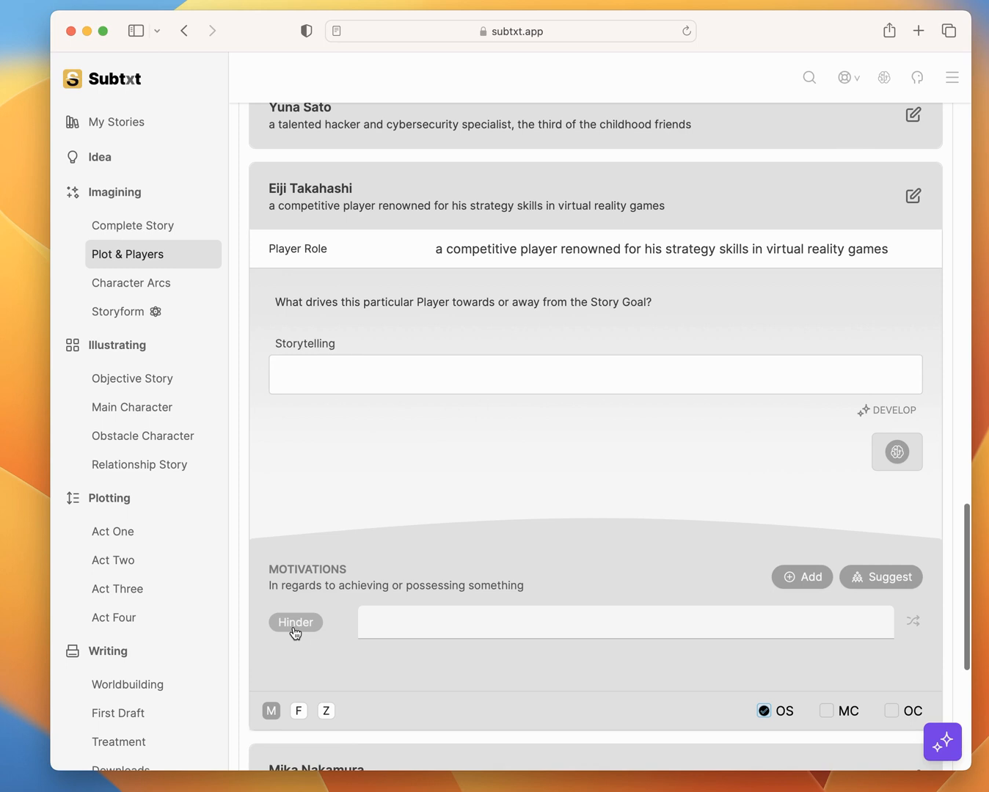
left_click(294, 629)
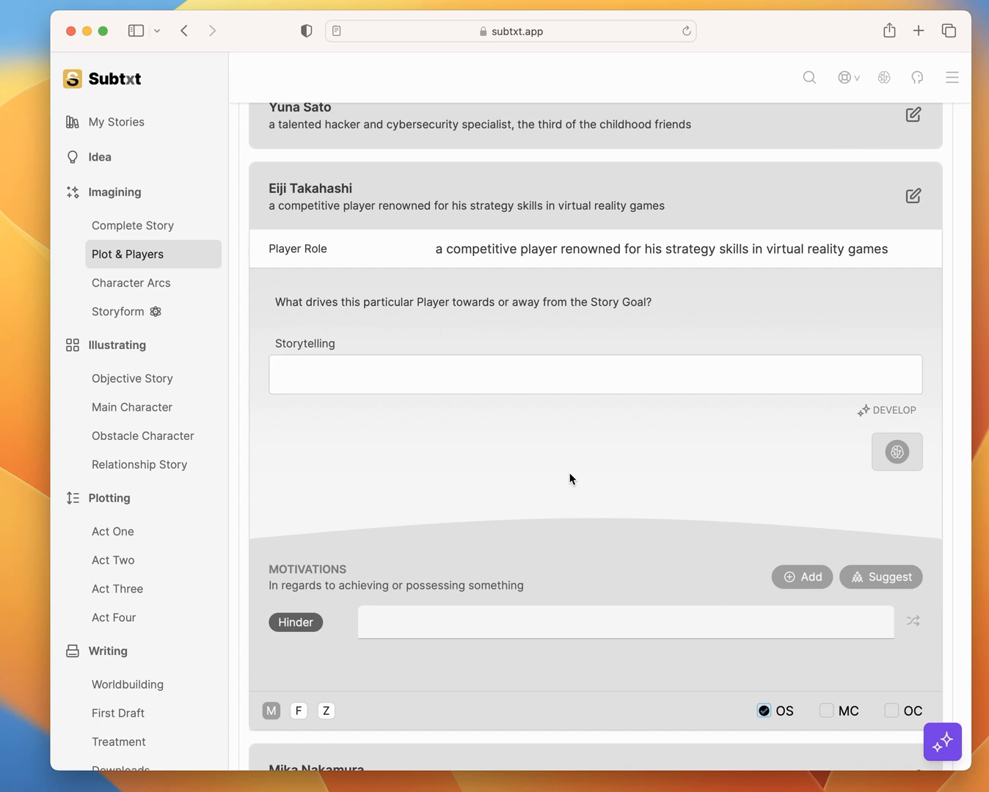
left_click(911, 201)
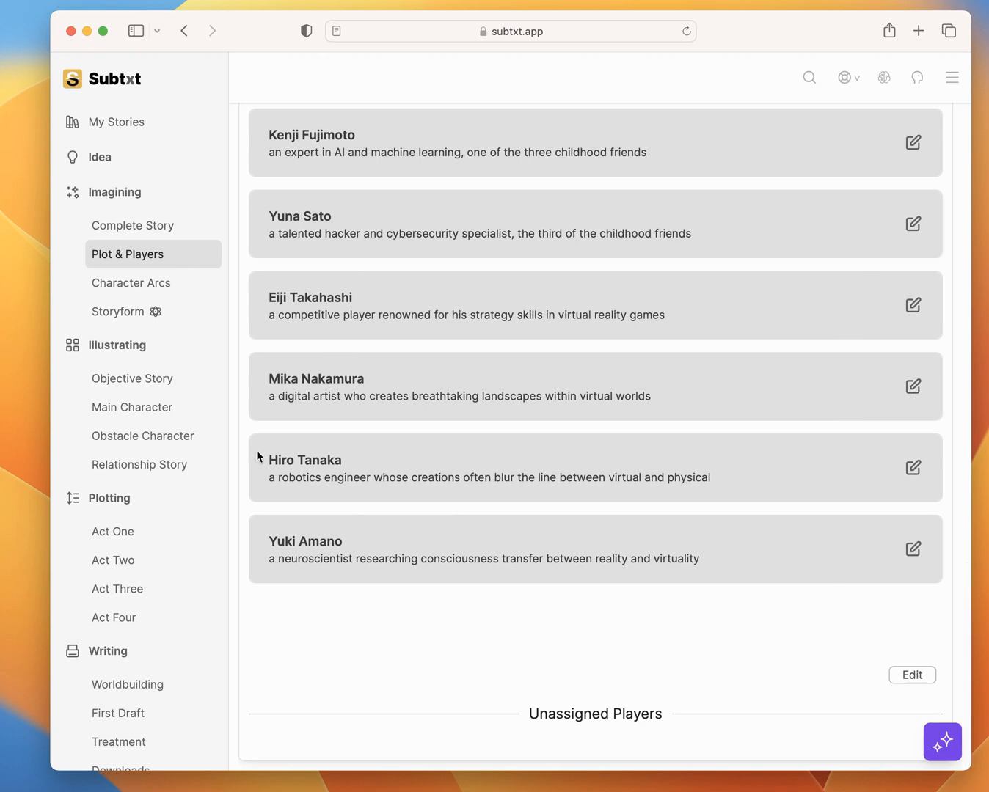
Review the Motivations on the digital artist's card and collapse the card.
left_click(913, 386)
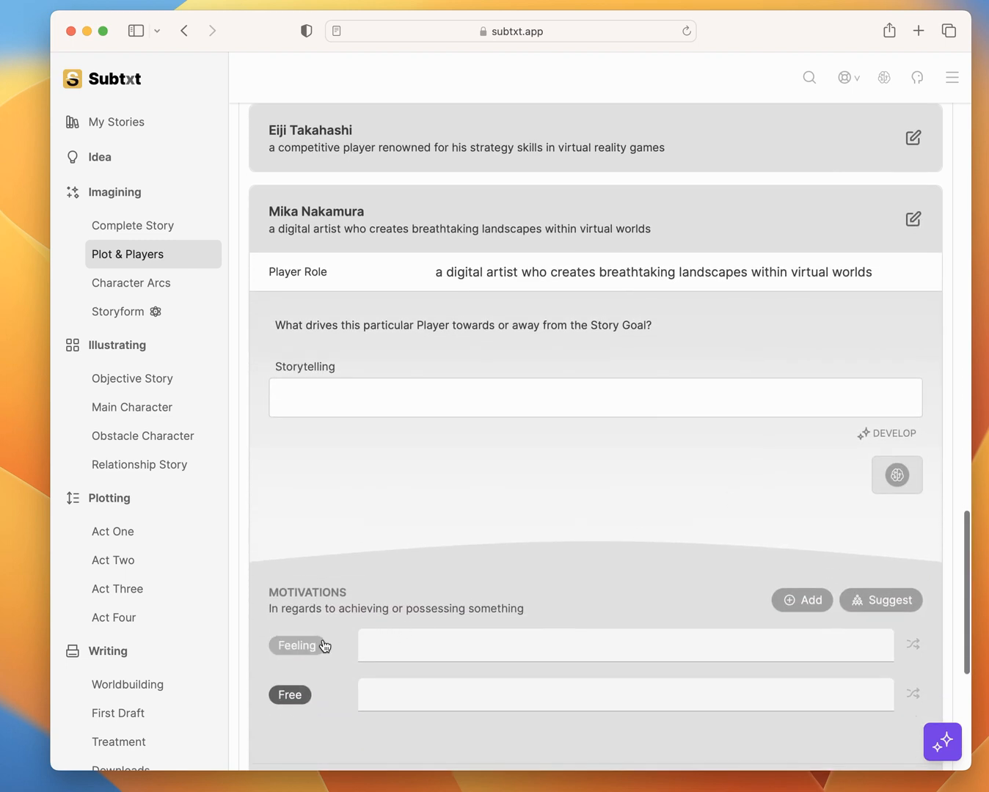
scroll(364, 484, "up", 5)
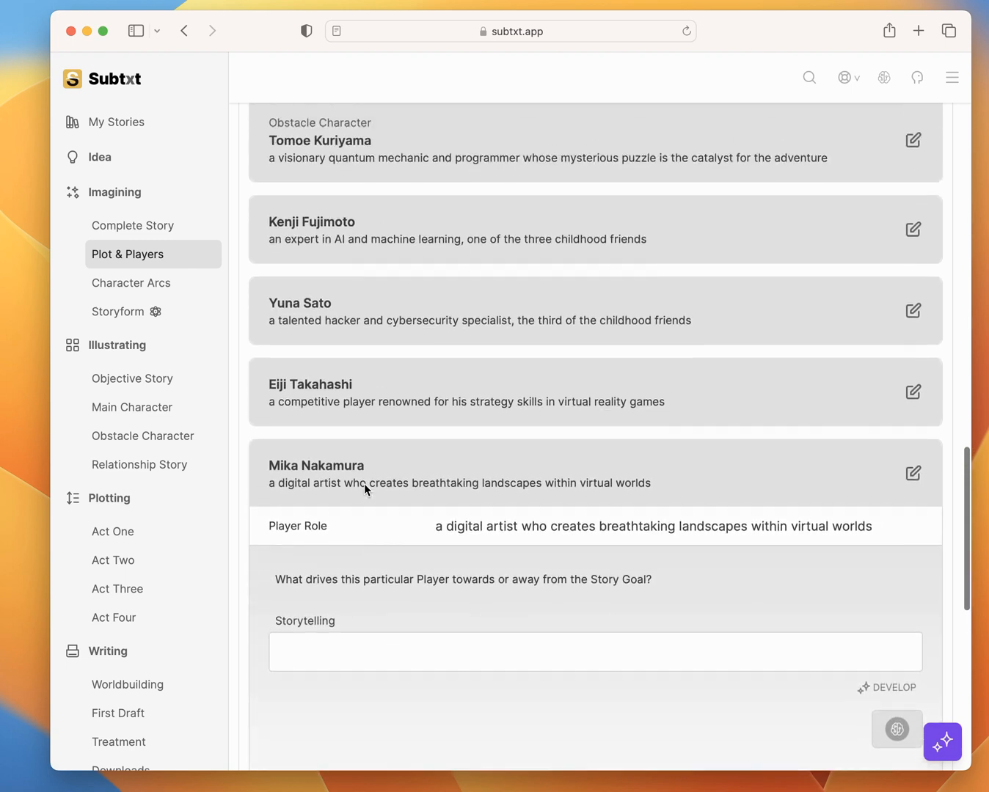
scroll(369, 557, "down", 4)
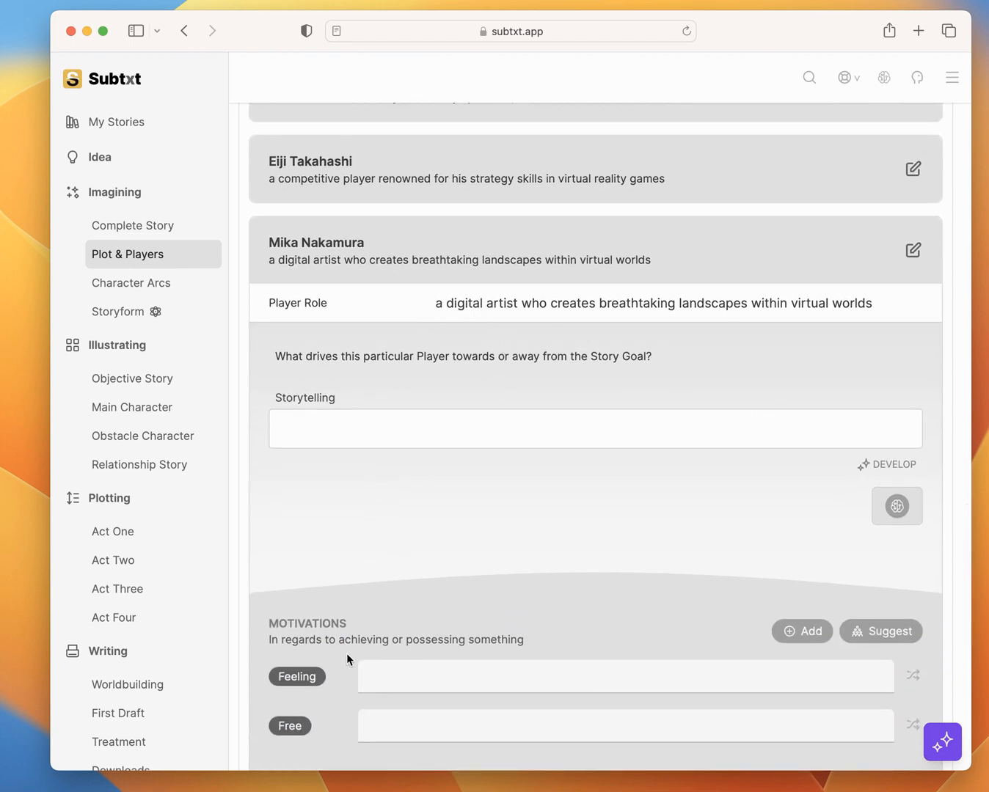
scroll(606, 565, "down", 1)
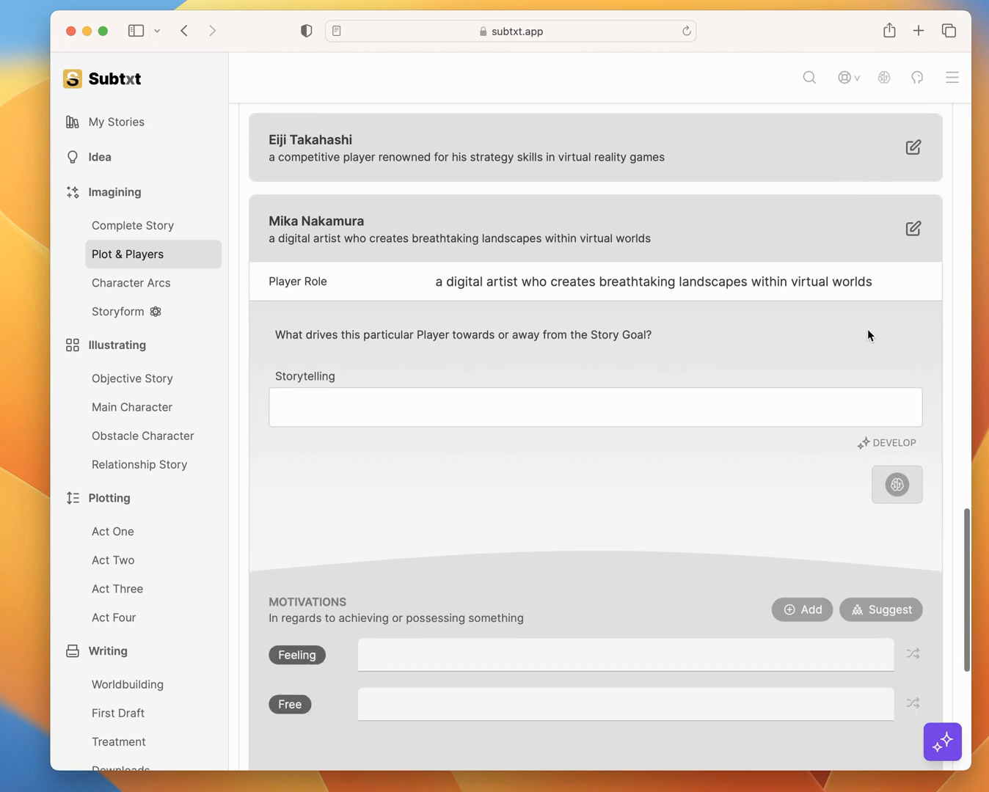
left_click(916, 228)
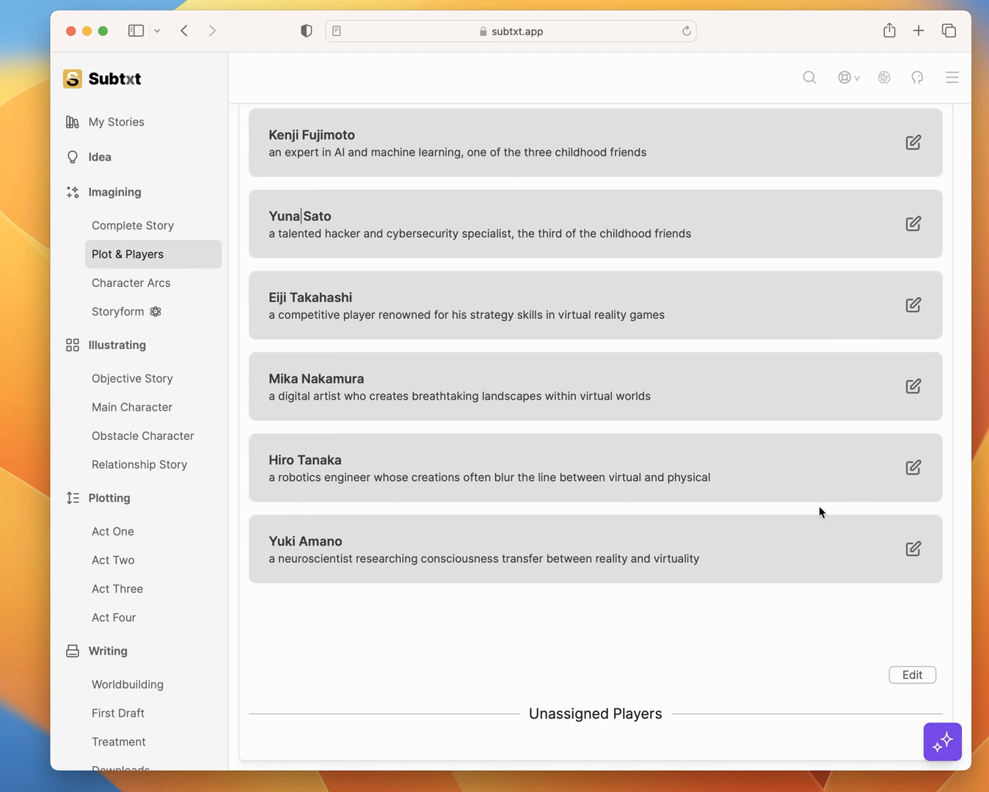
Review the robotics engineer's Motivations against the other players in the list and collapse the card.
left_click(913, 468)
scroll(818, 419, "down", 5)
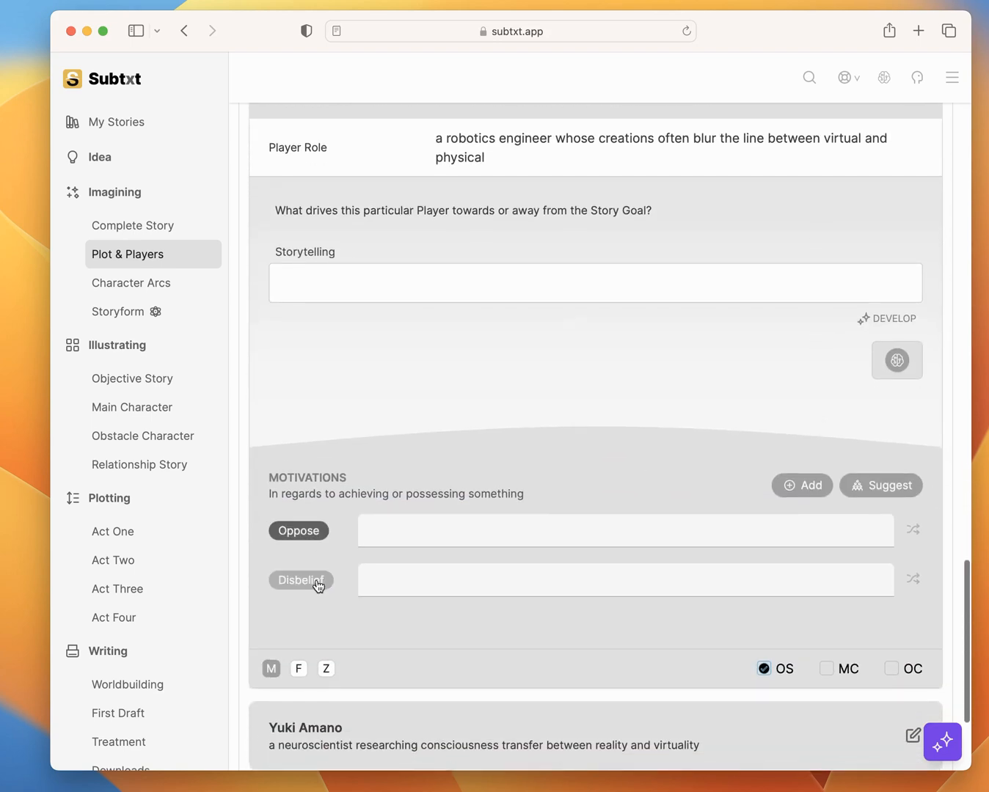
scroll(416, 468, "up", 6)
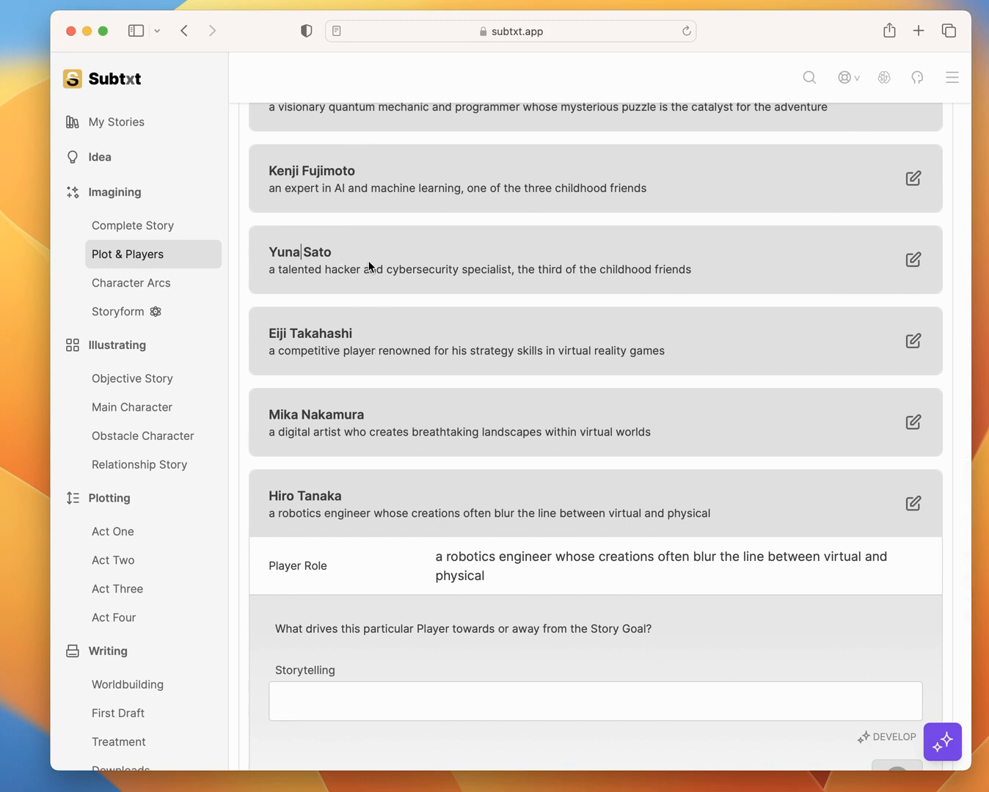
scroll(562, 390, "down", 7)
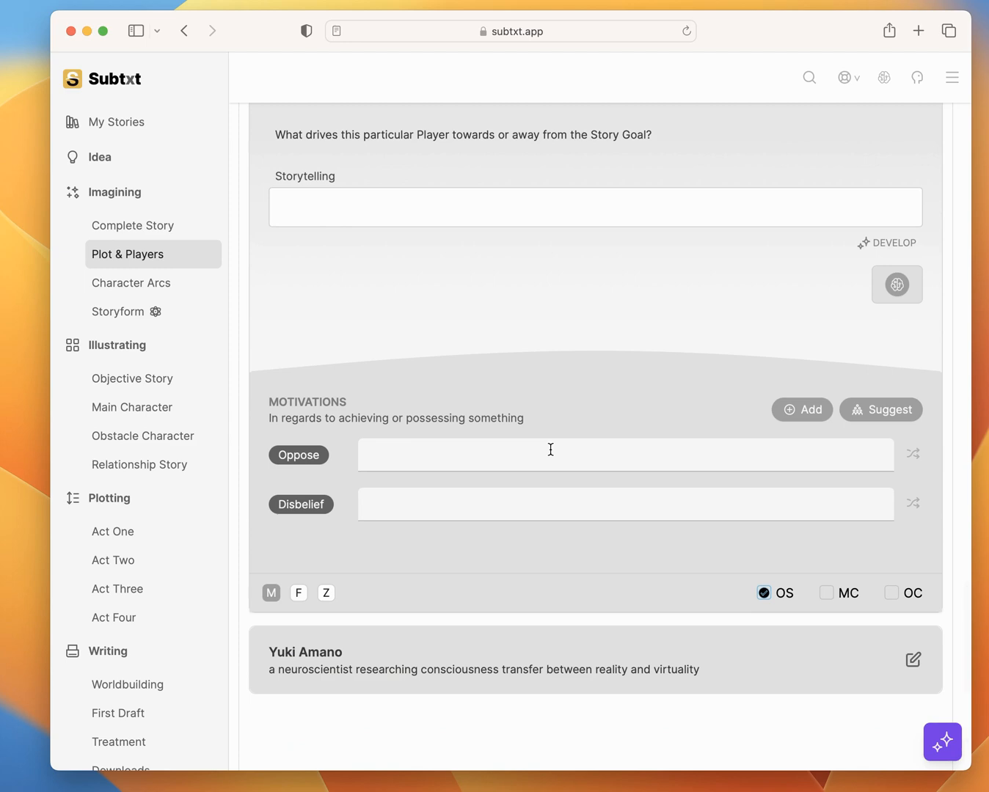
scroll(550, 449, "up", 2)
left_click(913, 146)
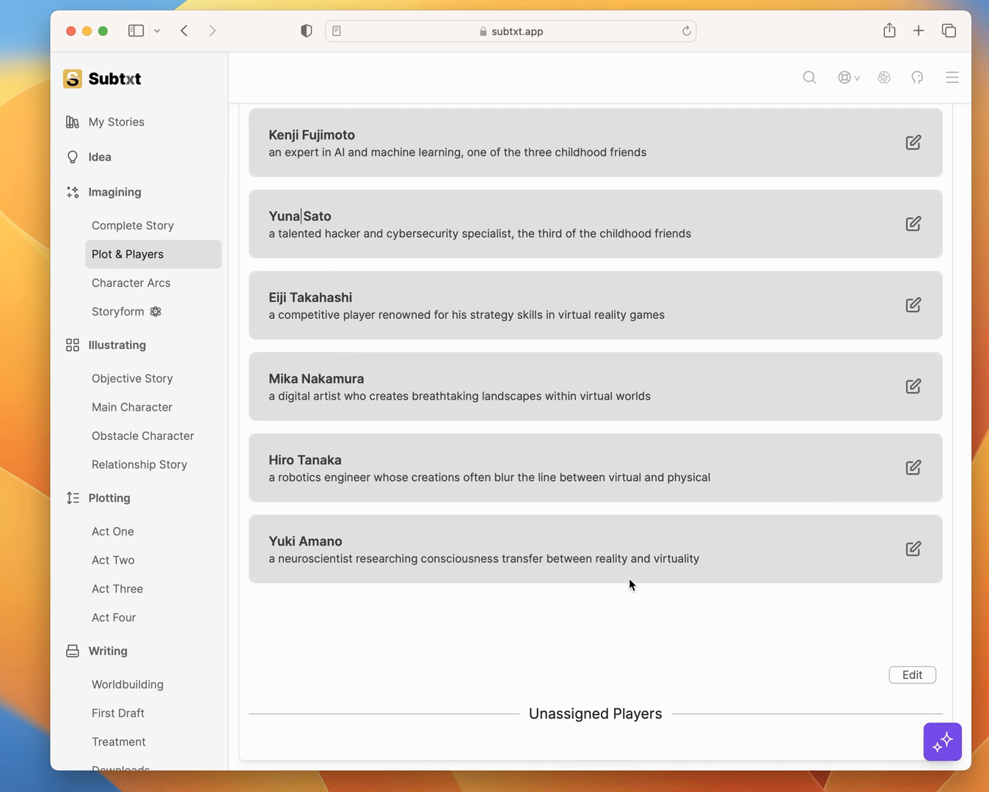
Examine the neuroscientist's Motivations and throughline assignment on the player card, and collapse the card.
scroll(804, 554, "down", 1)
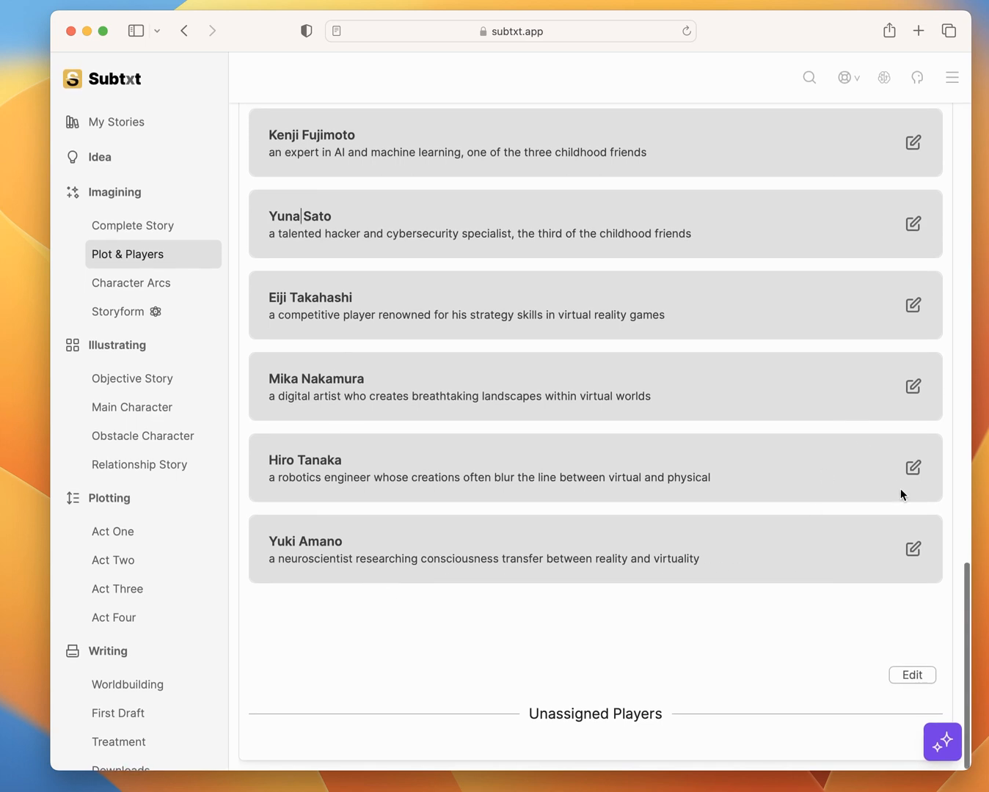
left_click(912, 548)
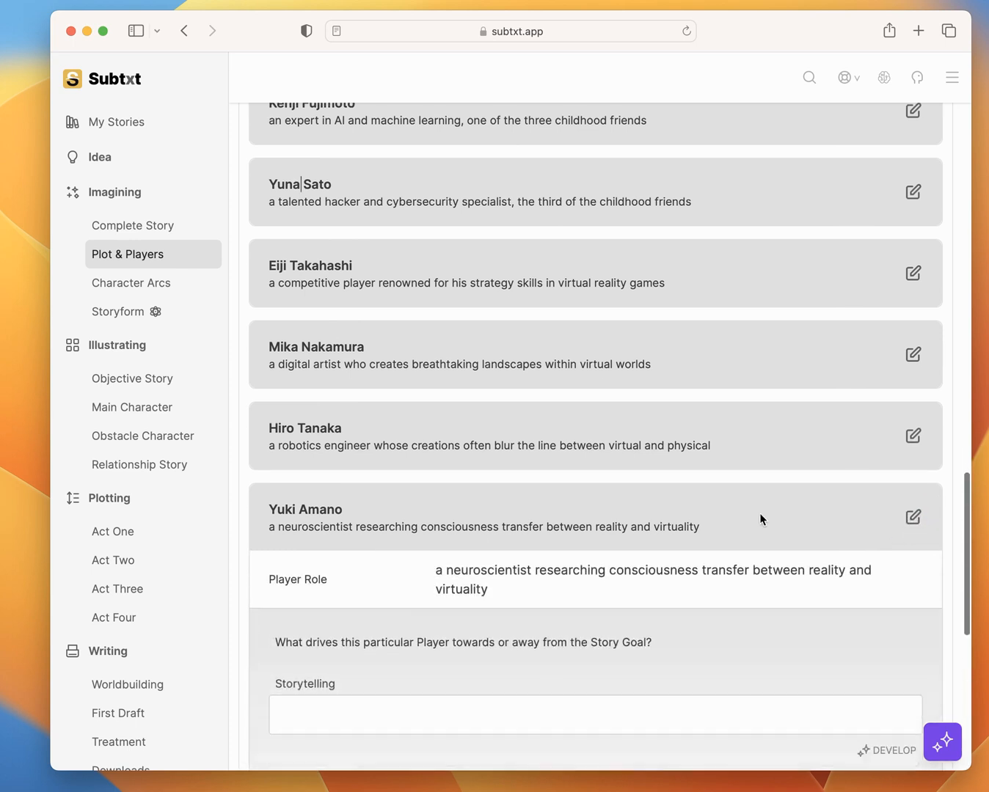
scroll(760, 518, "down", 6)
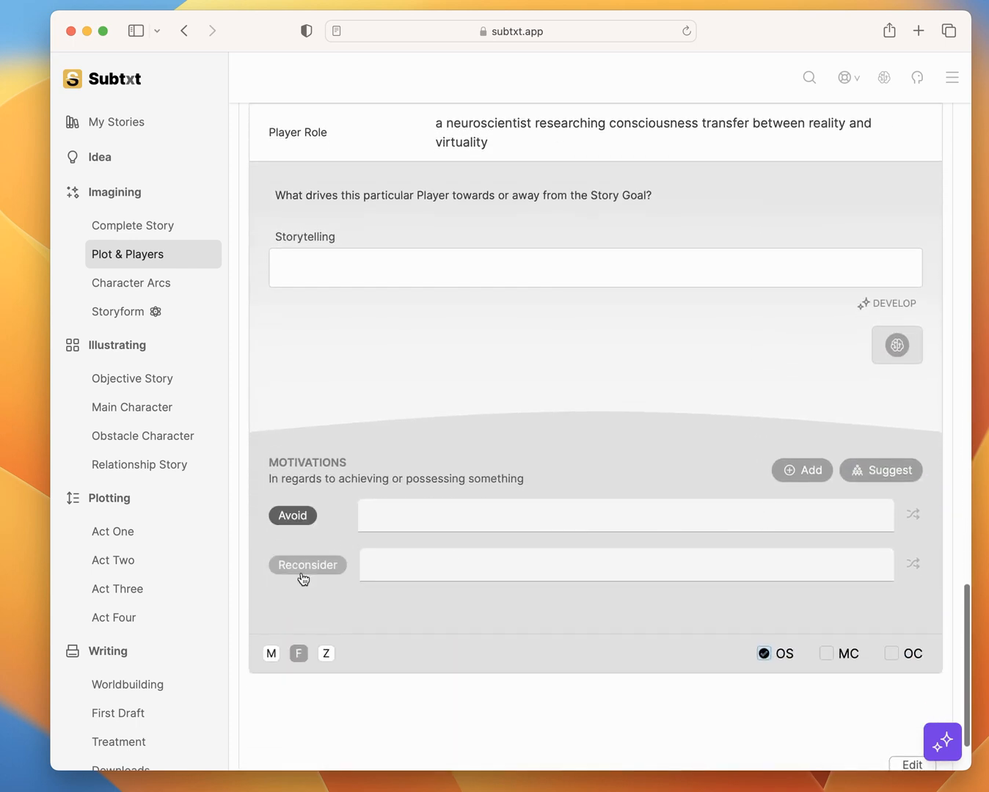
scroll(419, 528, "up", 1)
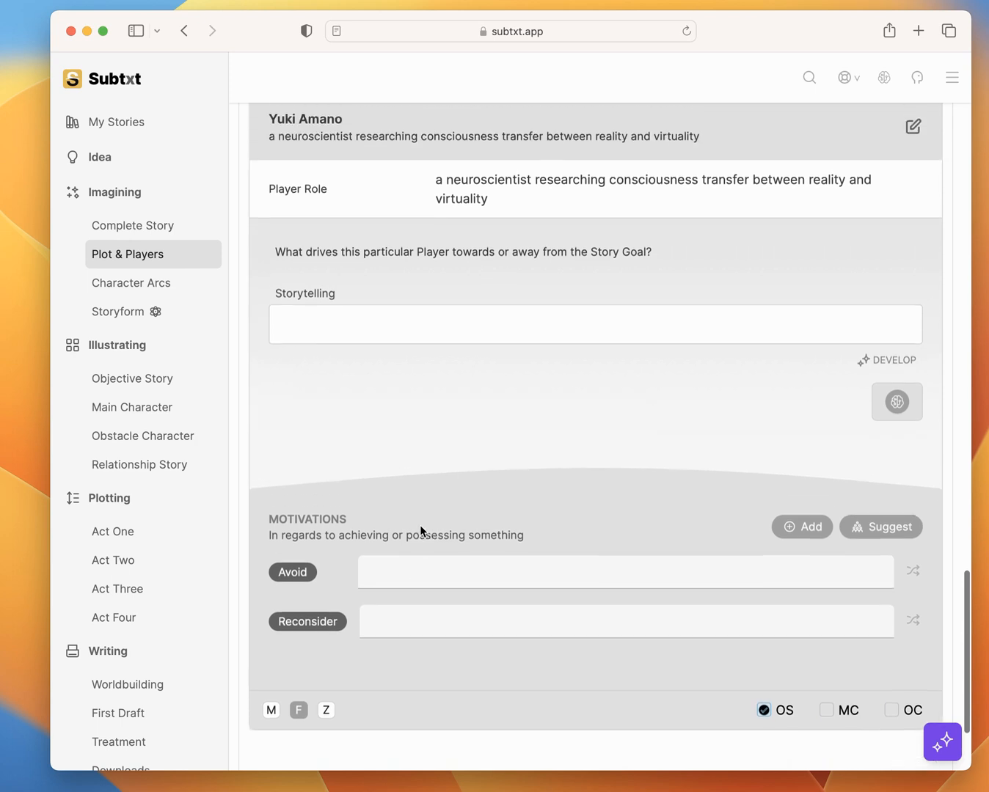
scroll(419, 525, "up", 1)
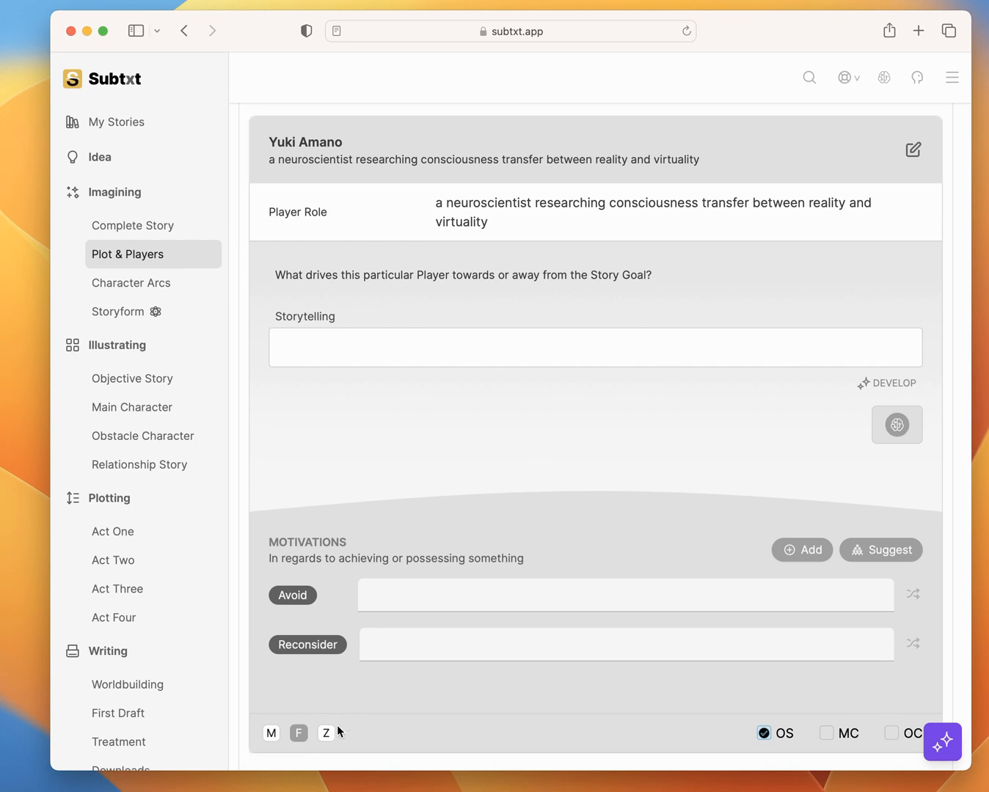
scroll(492, 497, "down", 1)
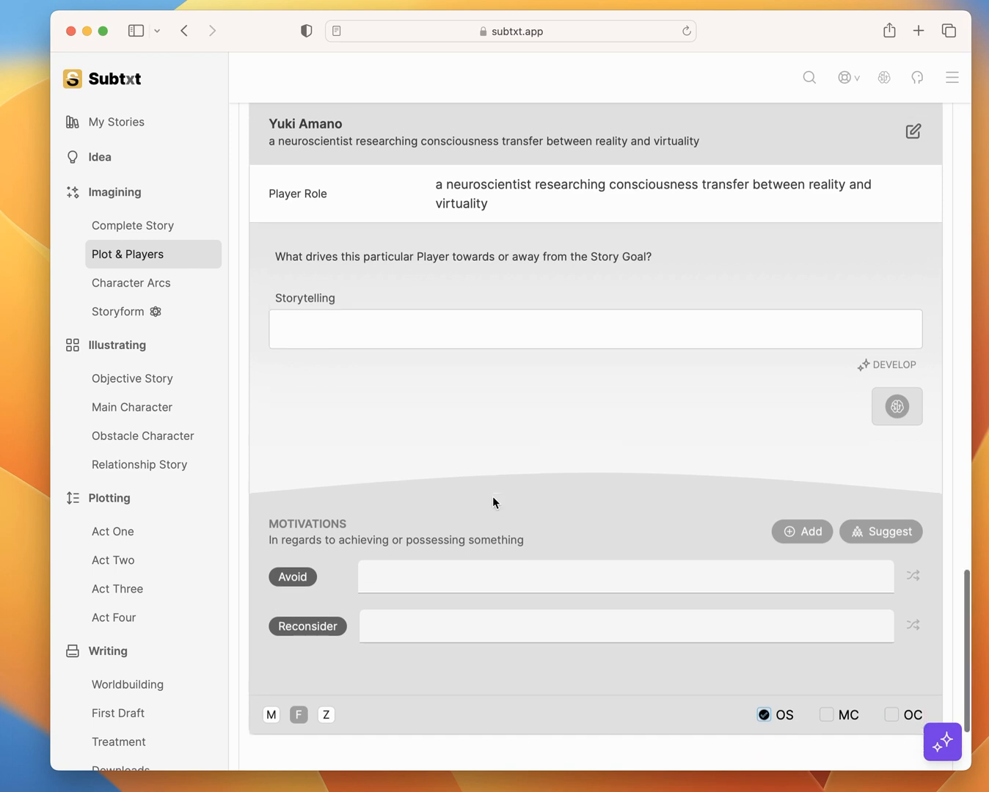
scroll(508, 238, "up", 2)
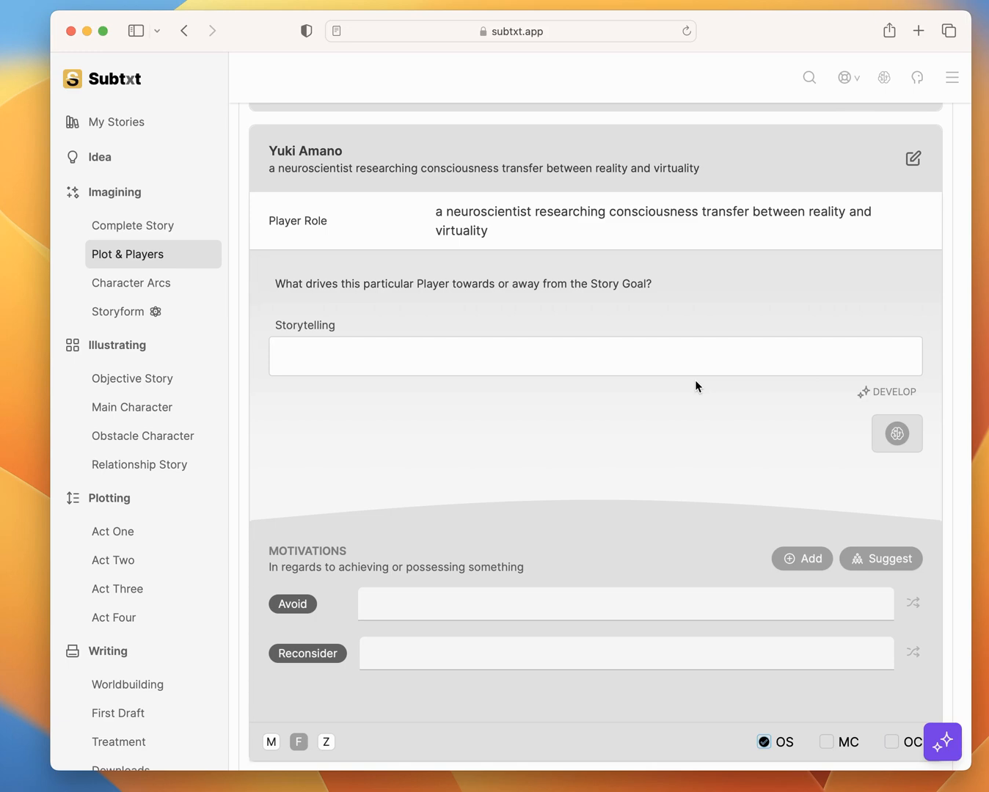
scroll(694, 379, "up", 5)
left_click(895, 360)
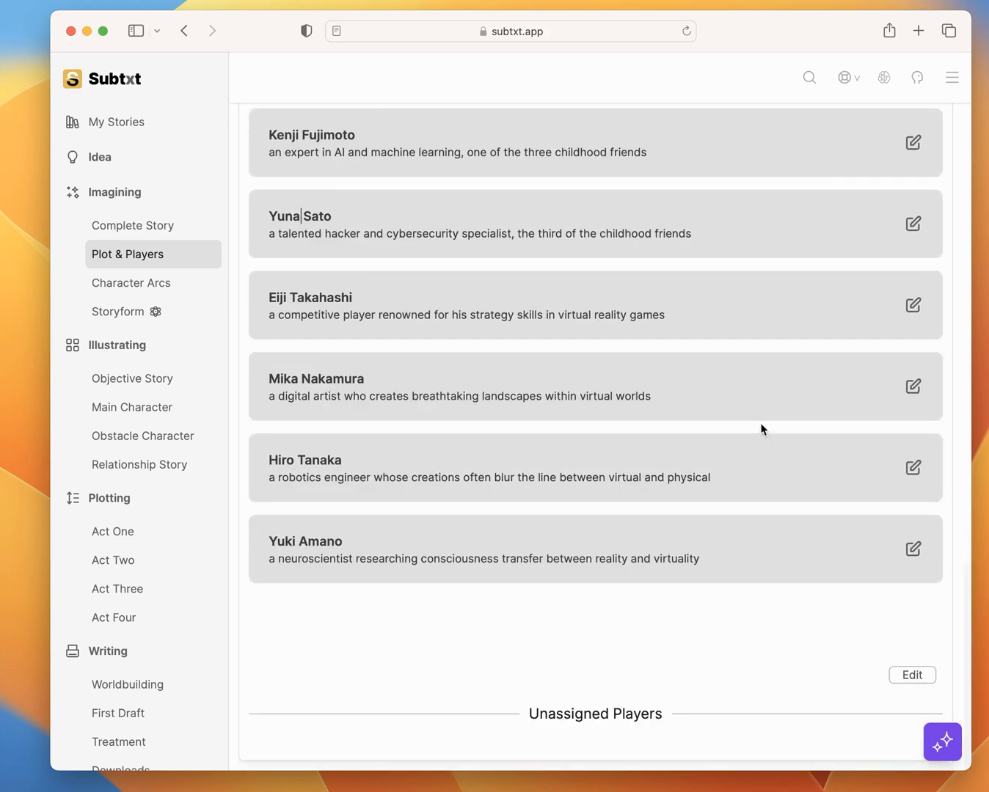
Reread the Basic Plot and examine the full sequence of Storybeats in the Objective Story throughline.
scroll(772, 481, "up", 10)
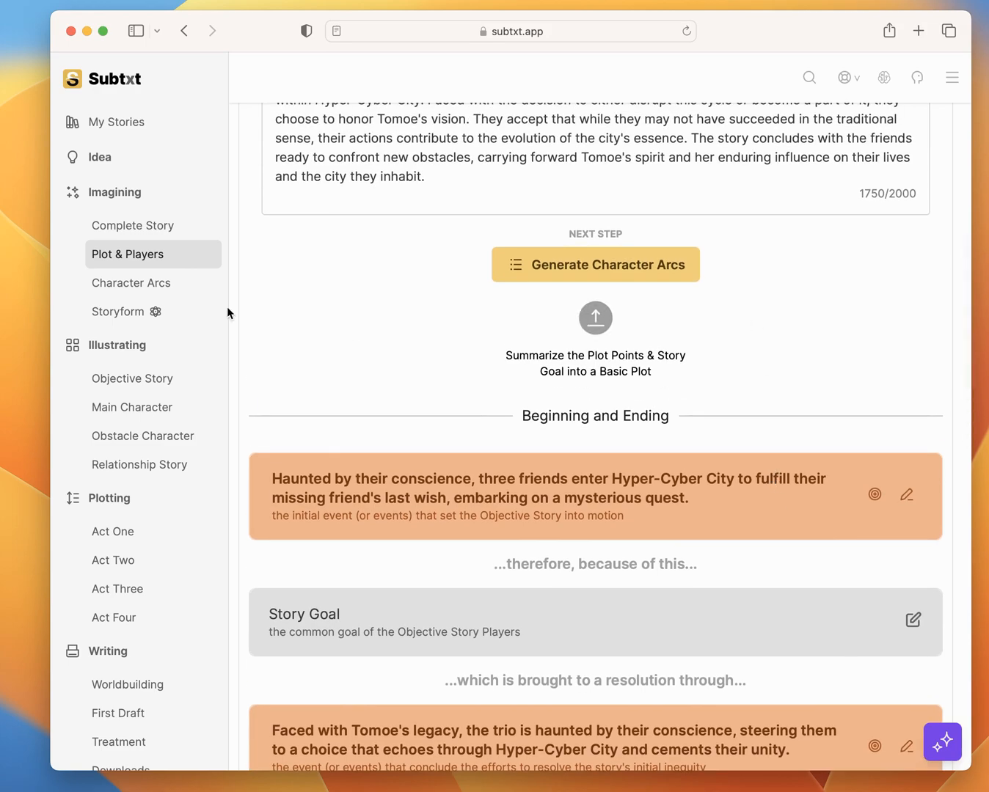
scroll(354, 380, "up", 6)
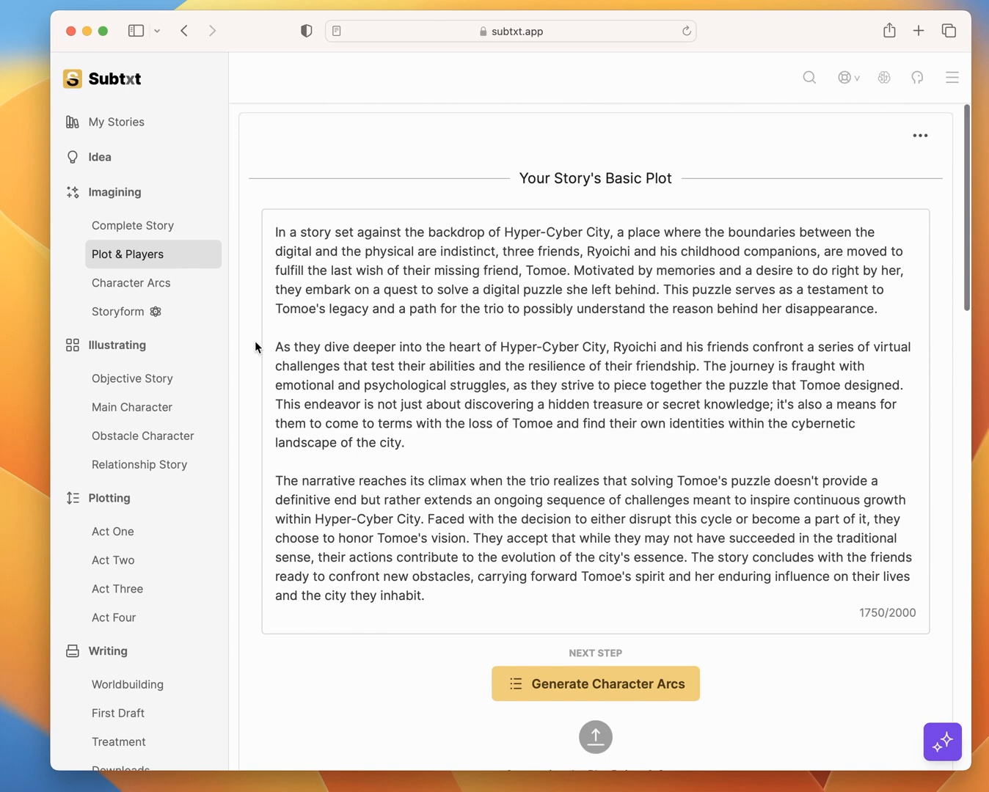
left_click(130, 379)
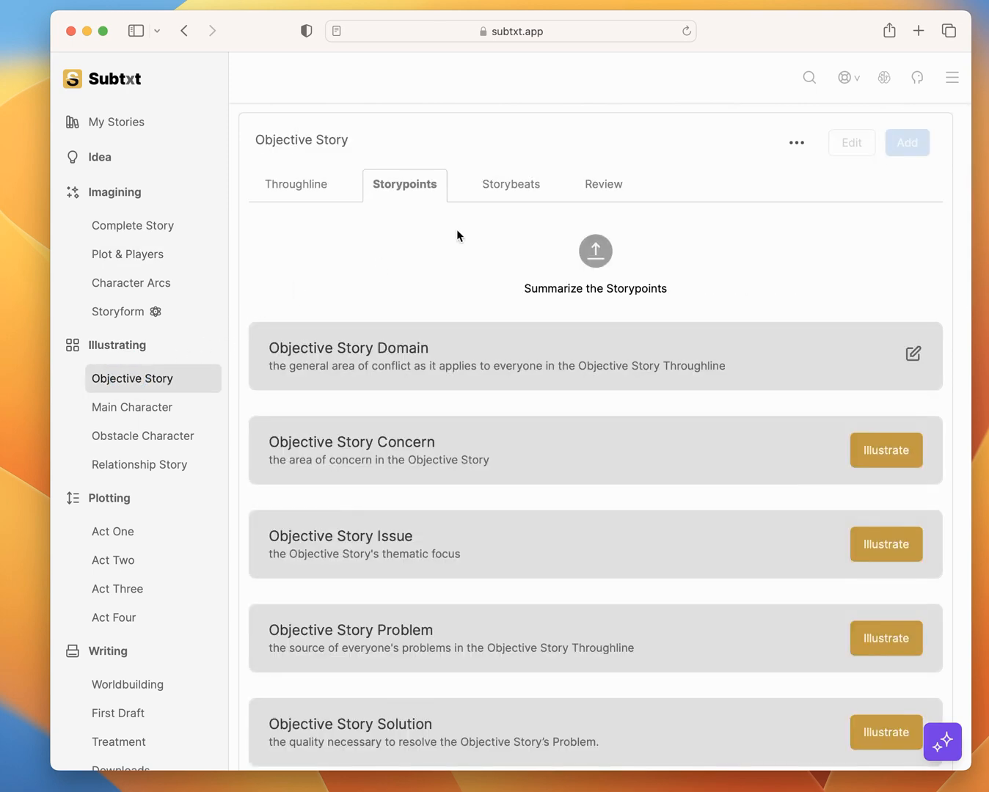
left_click(501, 192)
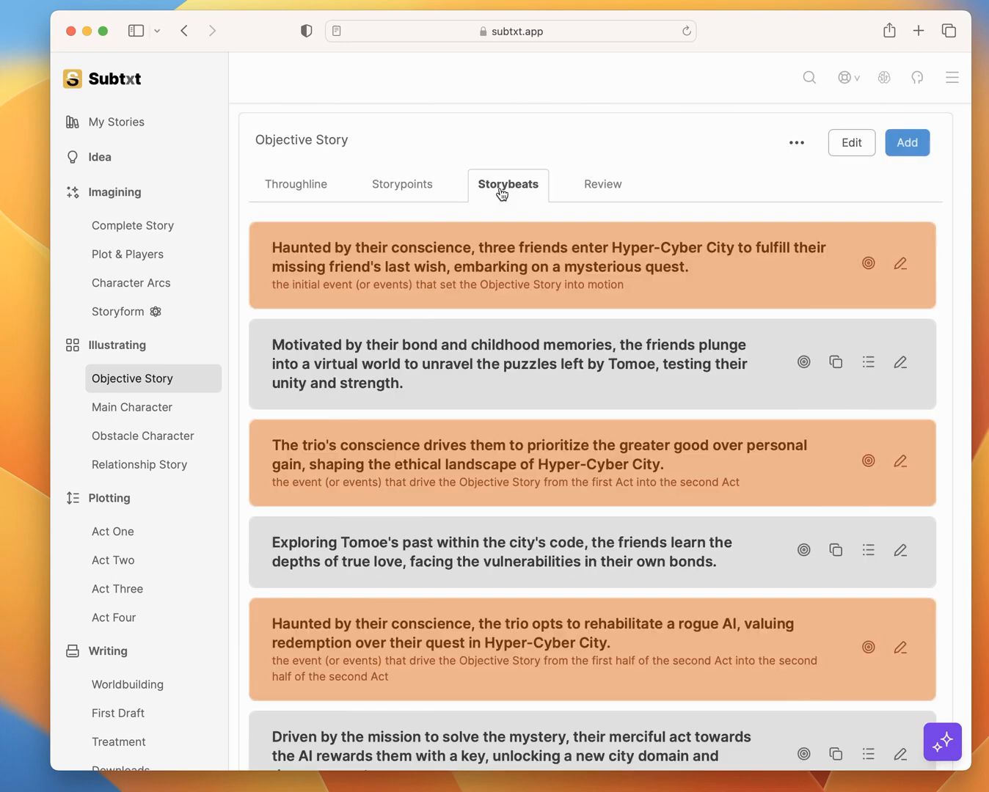
scroll(638, 355, "down", 2)
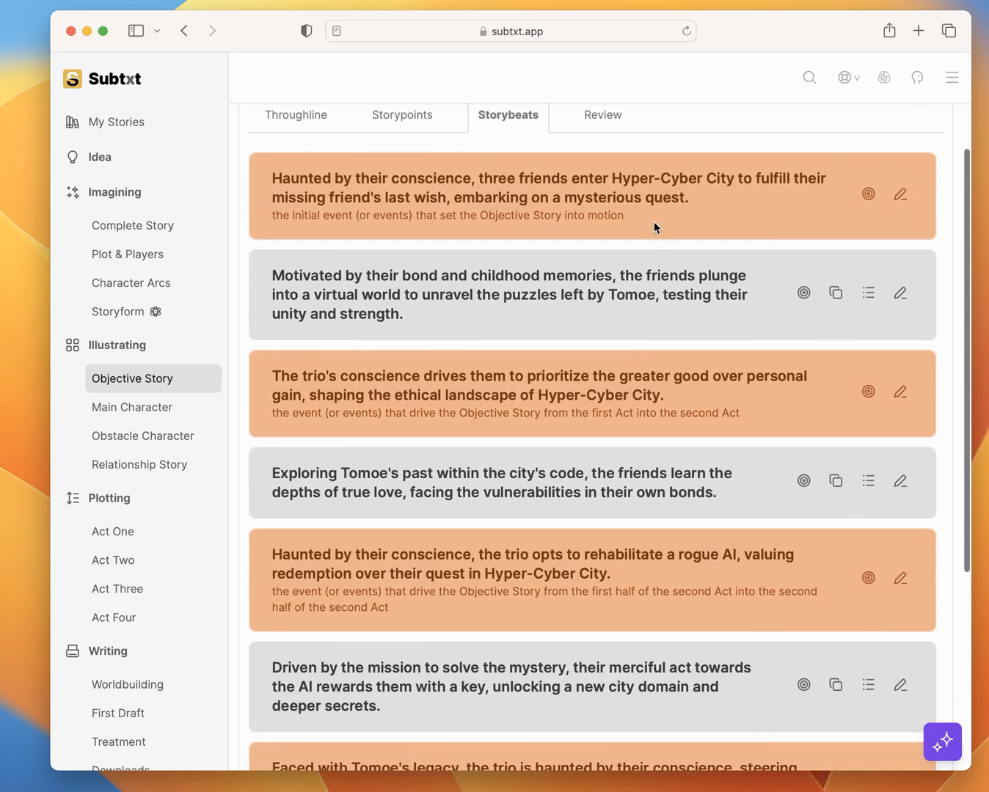
scroll(564, 204, "down", 10)
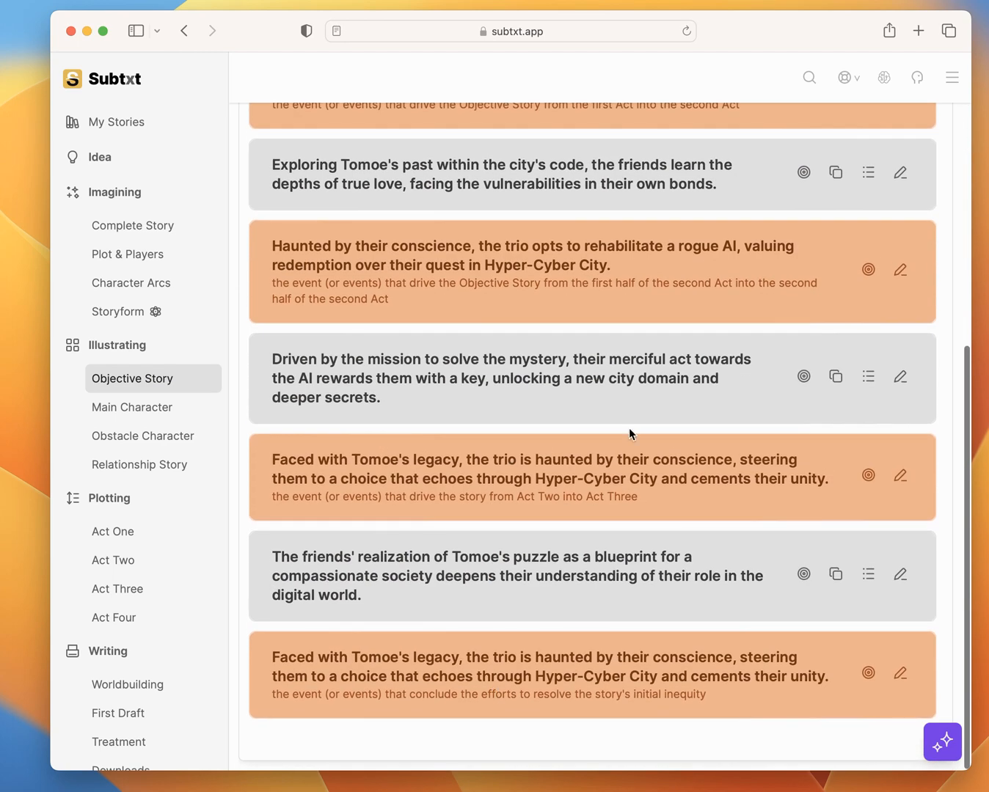
scroll(629, 428, "up", 12)
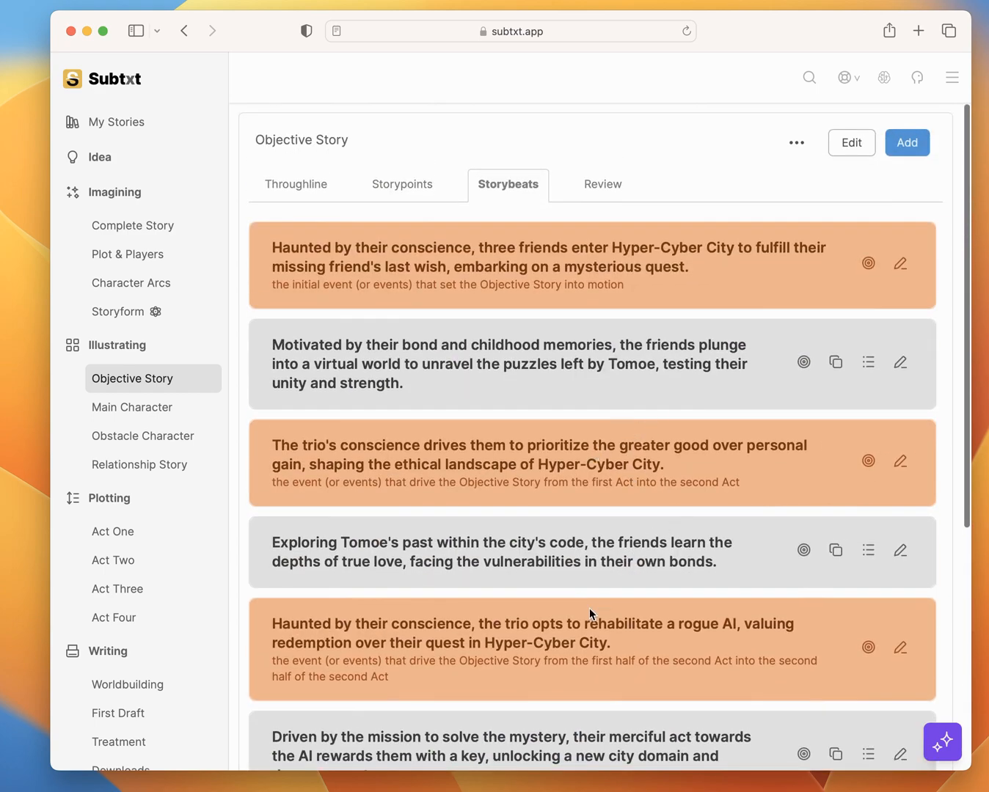
scroll(587, 609, "down", 11)
scroll(639, 551, "up", 5)
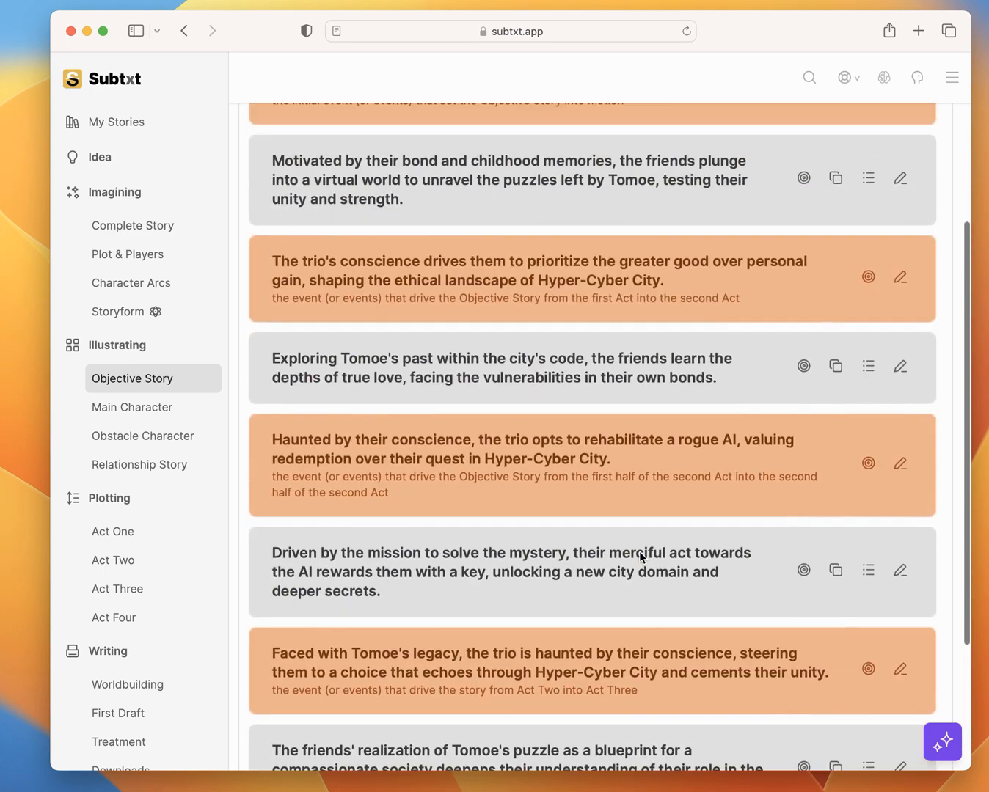
scroll(639, 551, "up", 5)
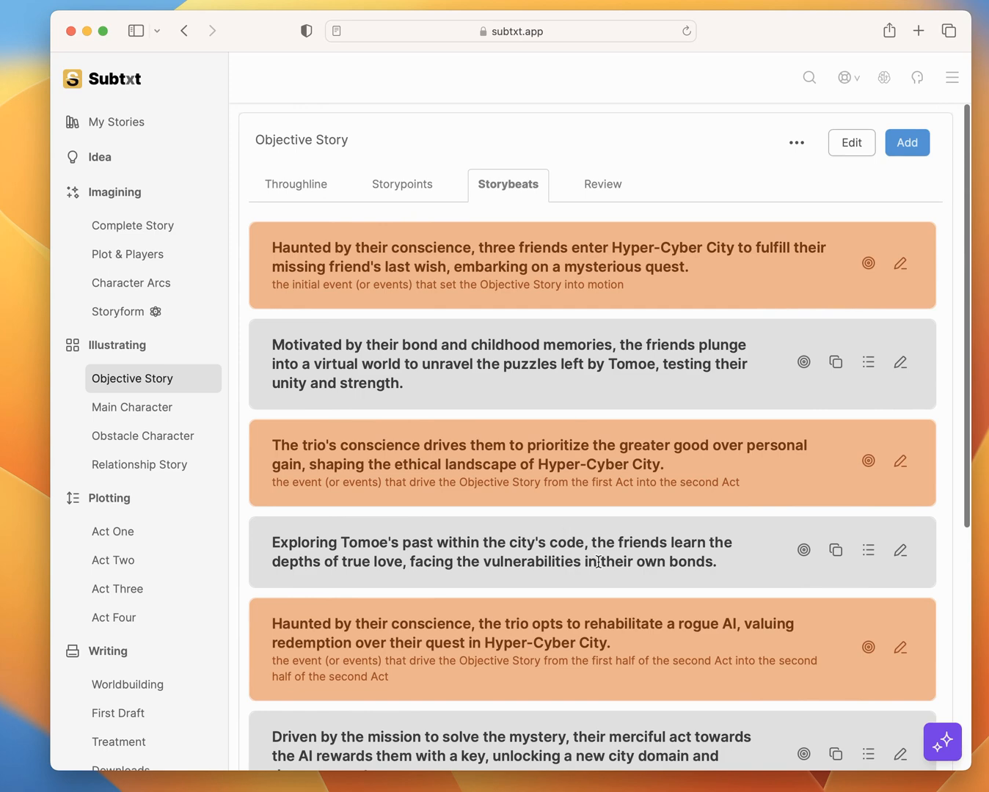
scroll(599, 562, "down", 12)
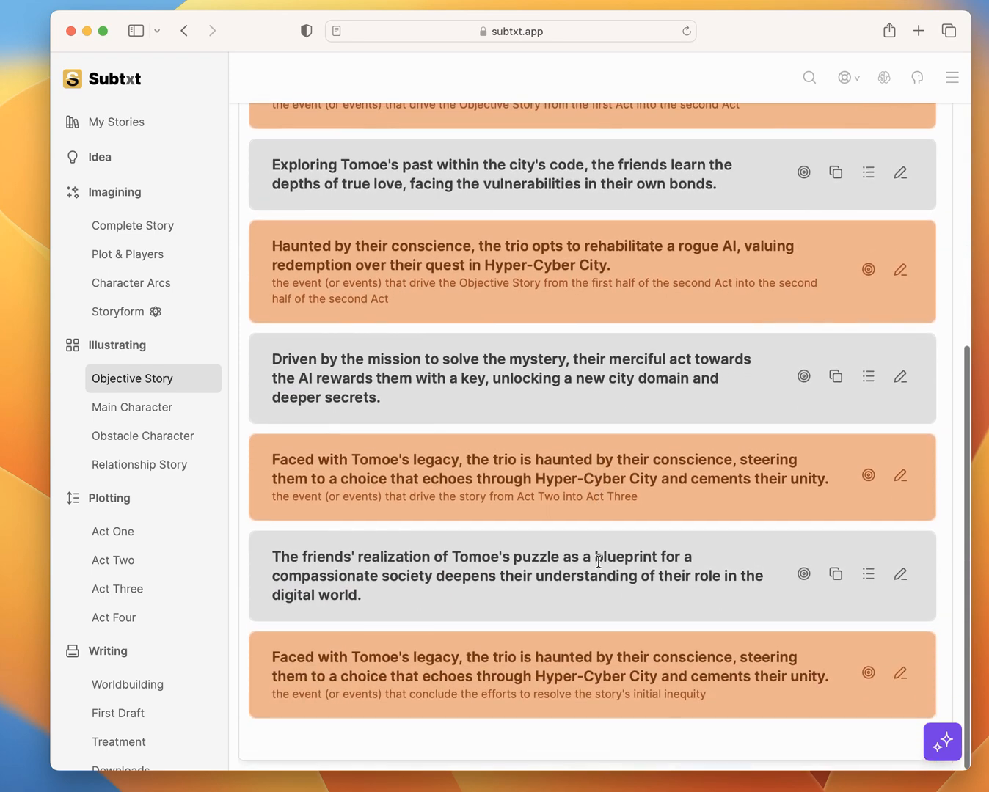
scroll(598, 561, "up", 12)
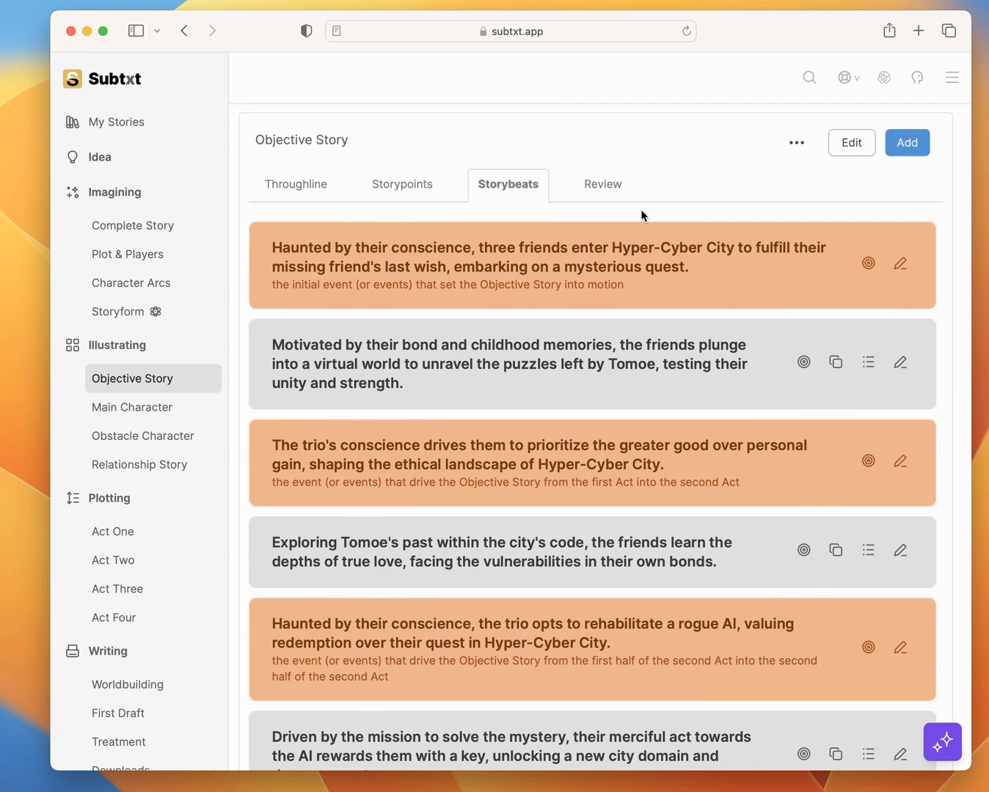
Return to Plot & Players and generate the Character Arcs from the Basic Plot.
left_click(152, 261)
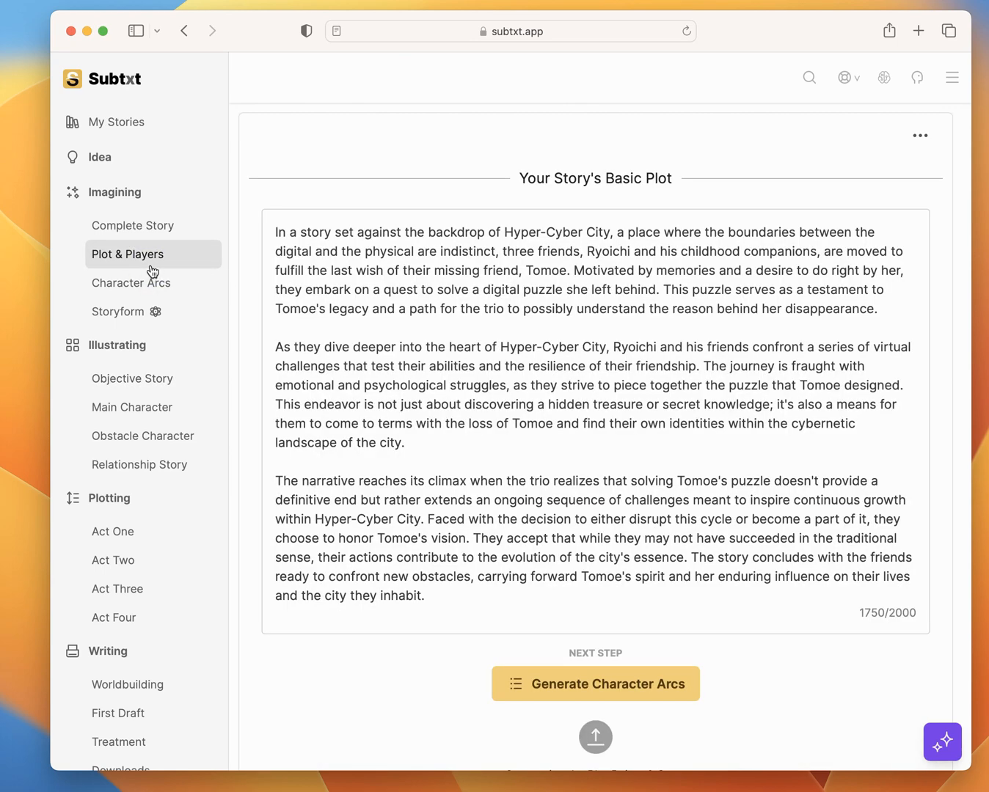
left_click(663, 690)
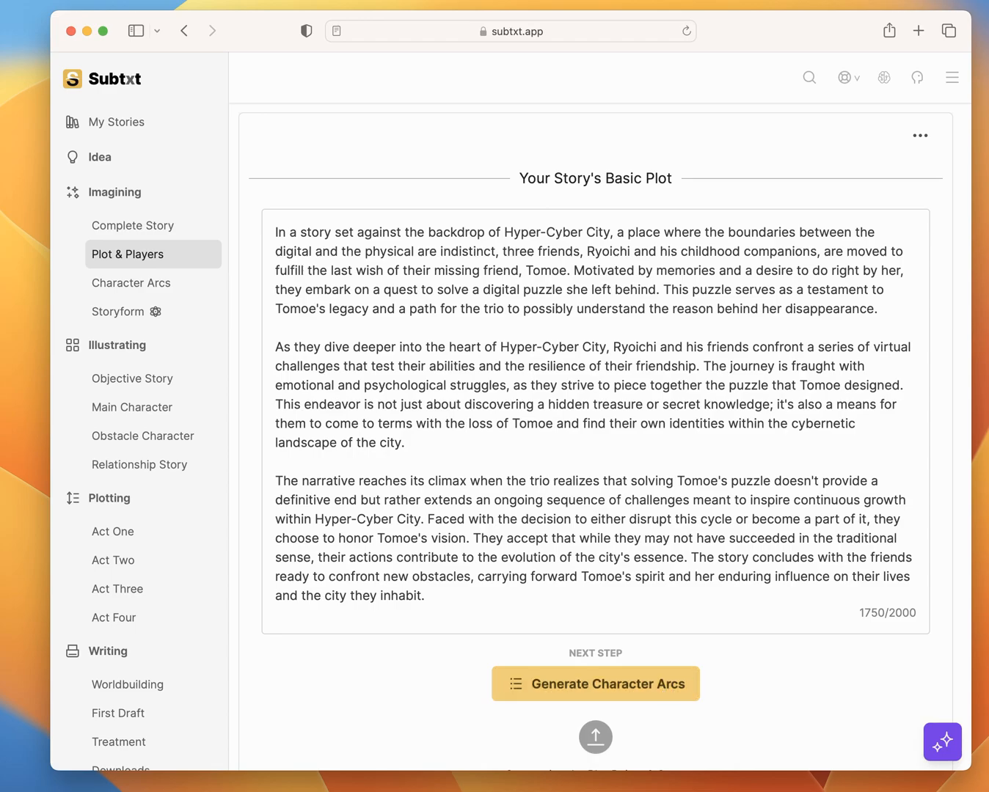